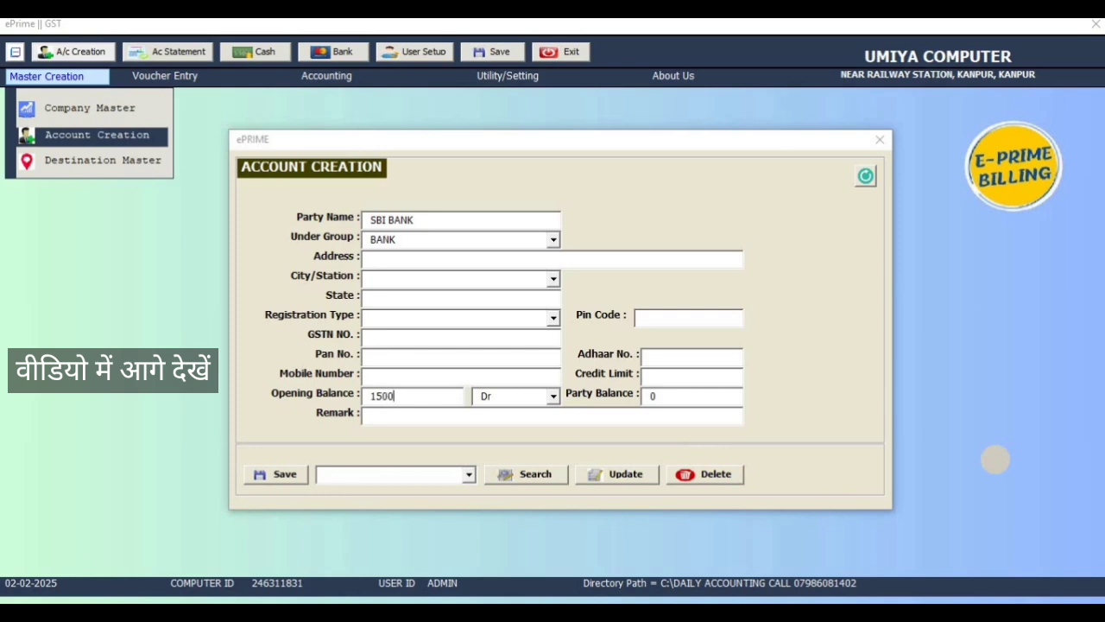
# Step: Save the new SBI BANK account with the 150000.00 opening balance and dismiss the confirmation
pyautogui.click(281, 475)
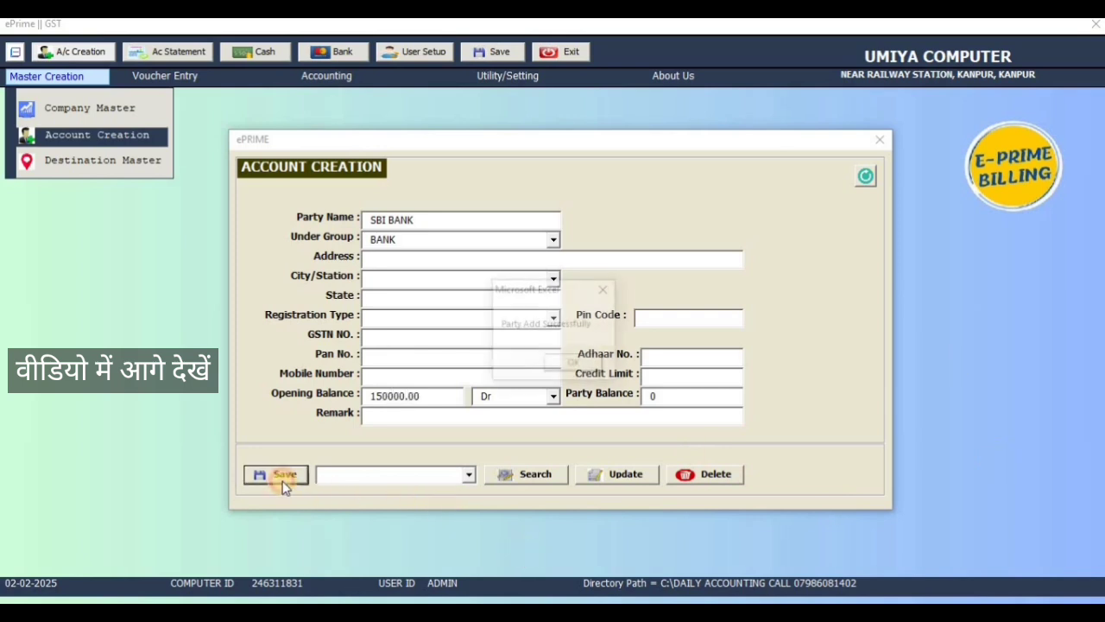
pyautogui.click(567, 365)
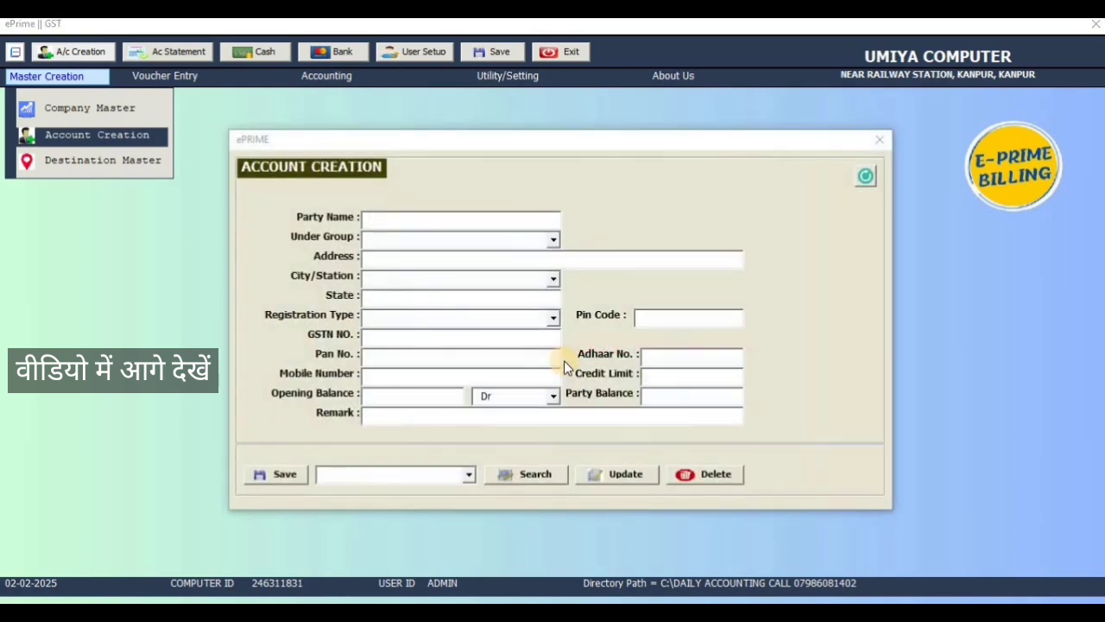
# Step: Fill in the HDFC BANK receipt voucher line with the customer's account and the narration PHONE PAY
pyautogui.write('HDFC BANK')
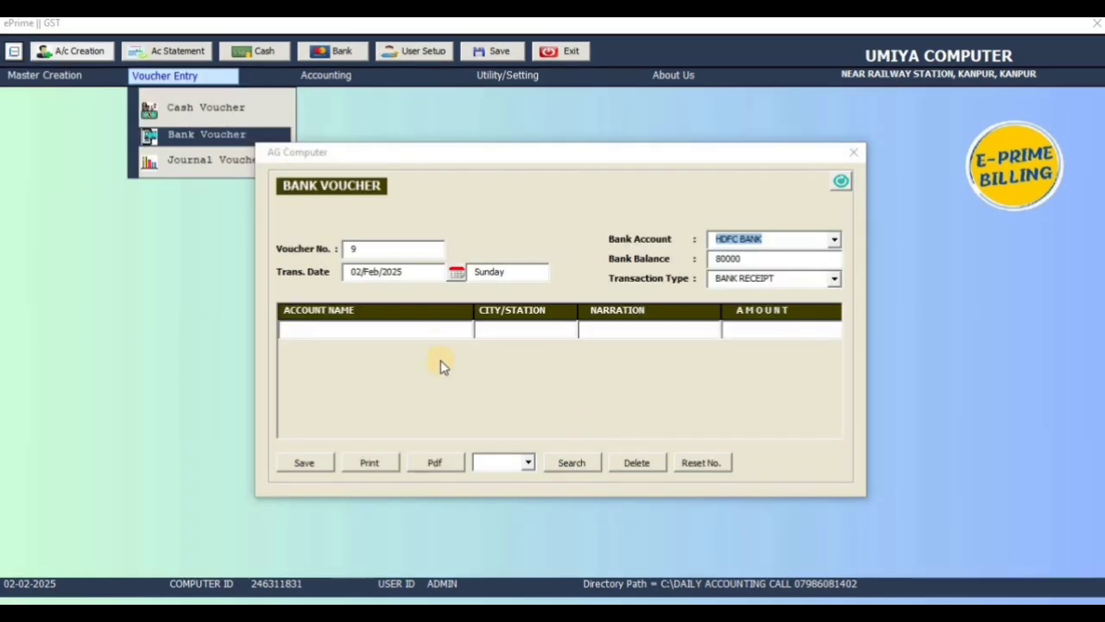
pyautogui.click(439, 333)
pyautogui.press('Down')
pyautogui.press('Return')
pyautogui.press('Down')
pyautogui.press('Down')
pyautogui.press('Down')
pyautogui.press('Down')
pyautogui.press('Down')
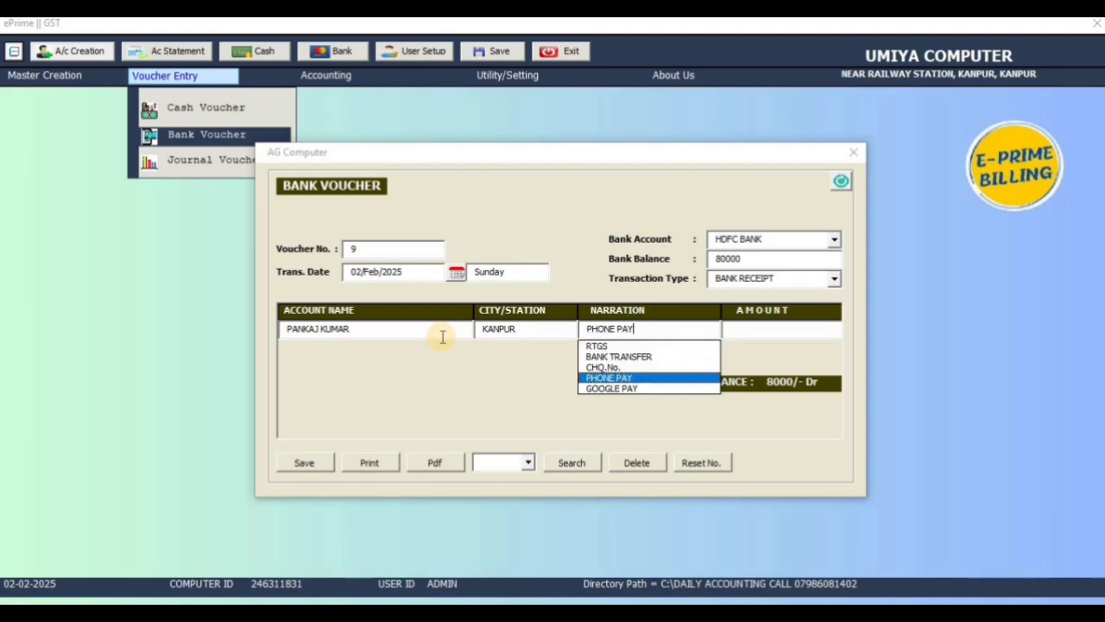
pyautogui.press('Return')
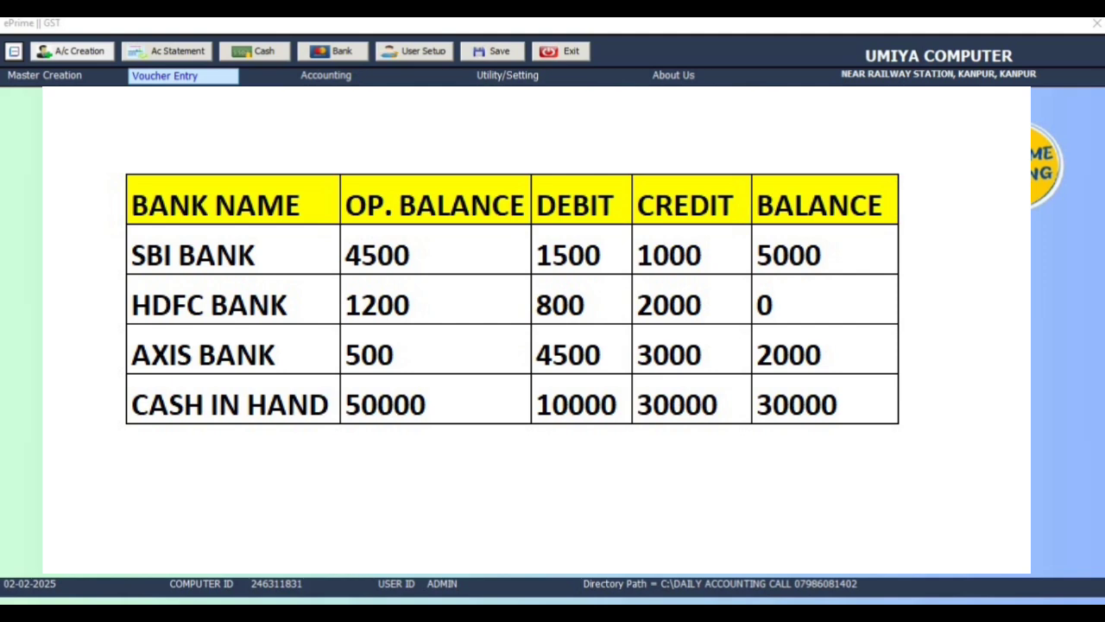
pyautogui.click(695, 364)
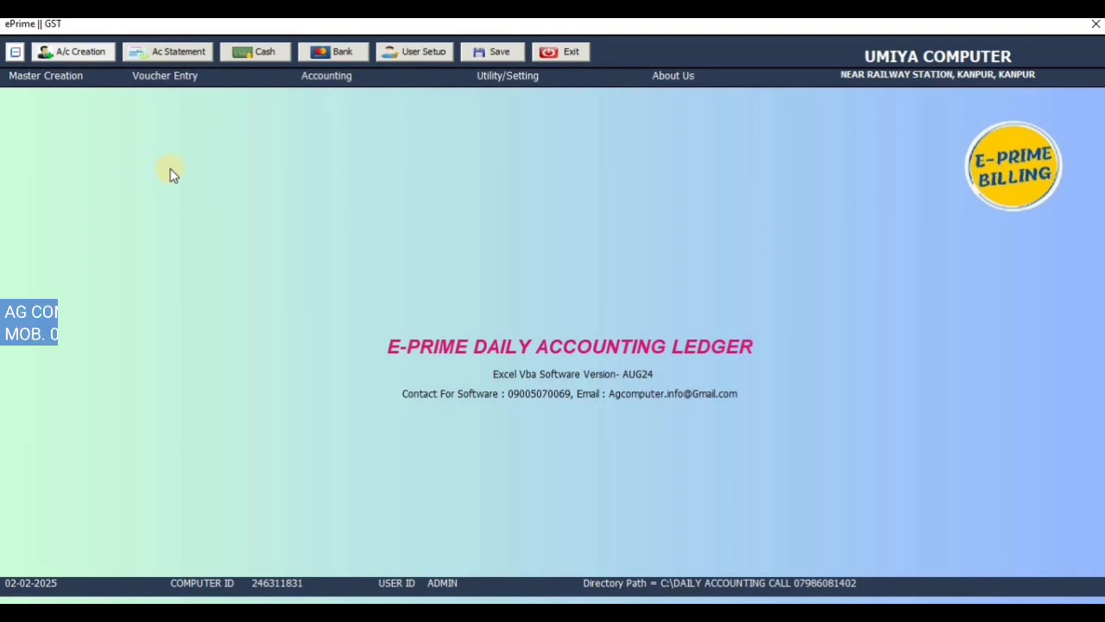
# Step: View the company's details in the Company Master form and close it
pyautogui.click(80, 78)
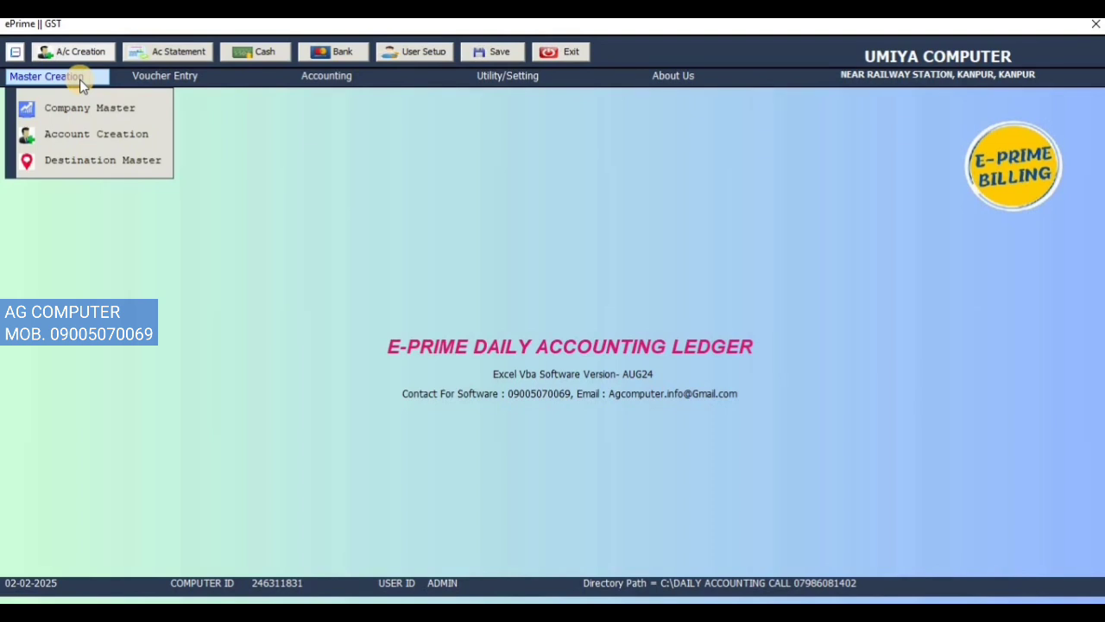
pyautogui.click(93, 112)
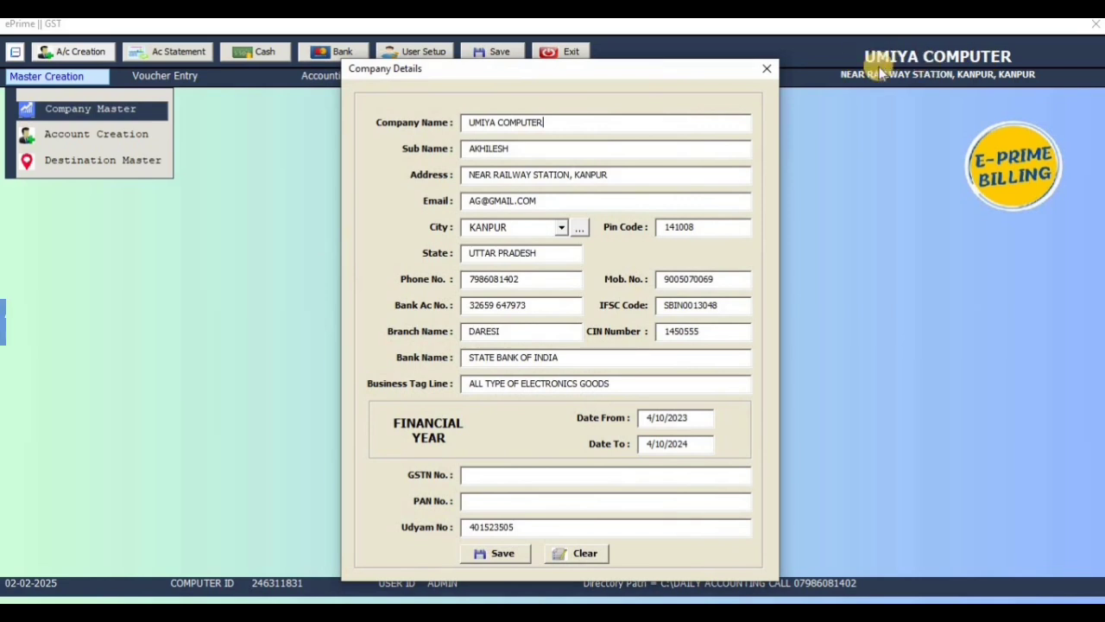
pyautogui.click(771, 69)
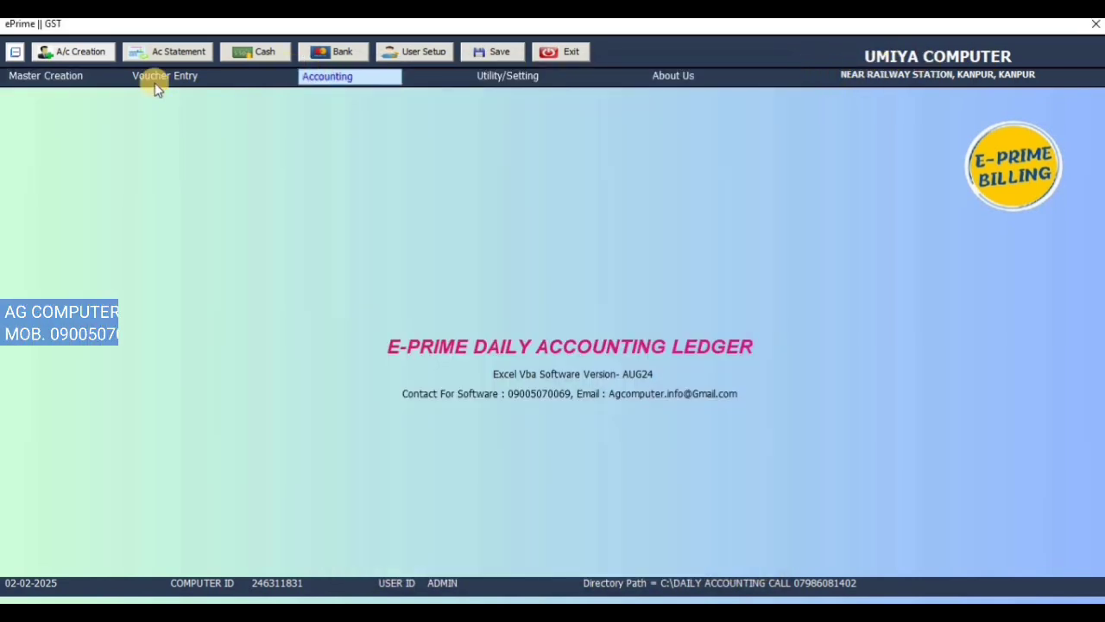
# Step: Start a new account record with the customer's full name, placed under the CUSTOMER group
pyautogui.click(44, 78)
pyautogui.click(86, 135)
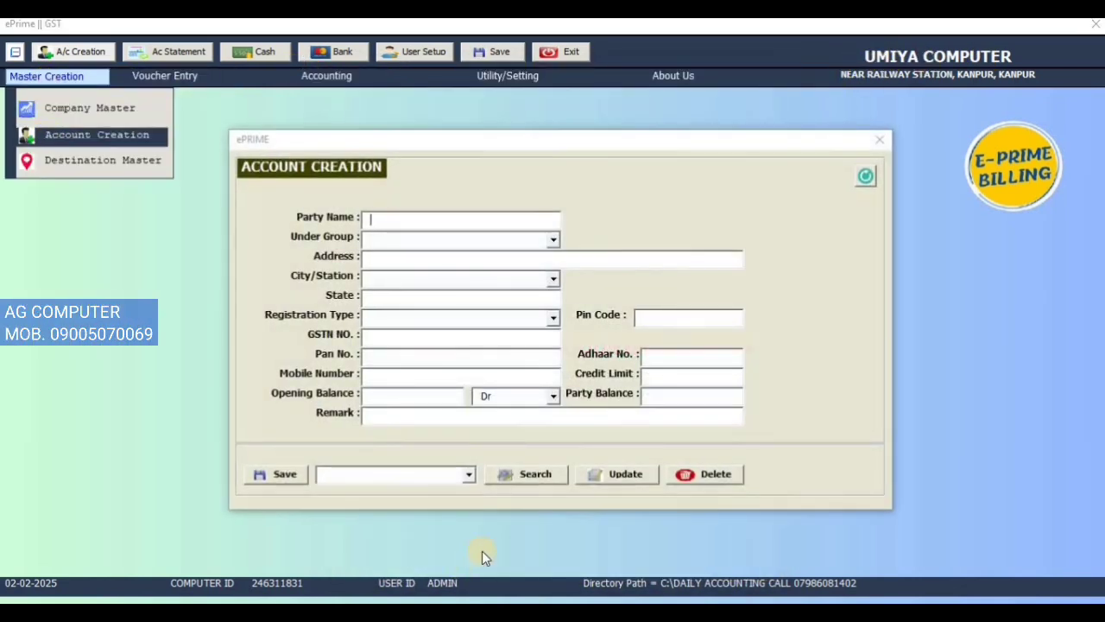
pyautogui.click(471, 479)
pyautogui.click(468, 217)
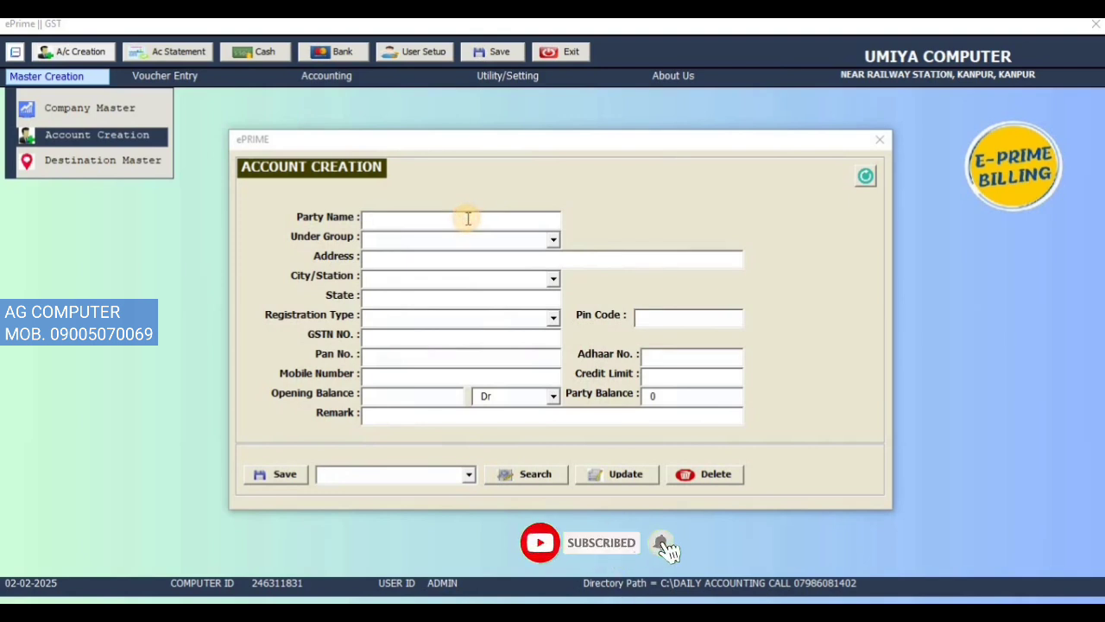
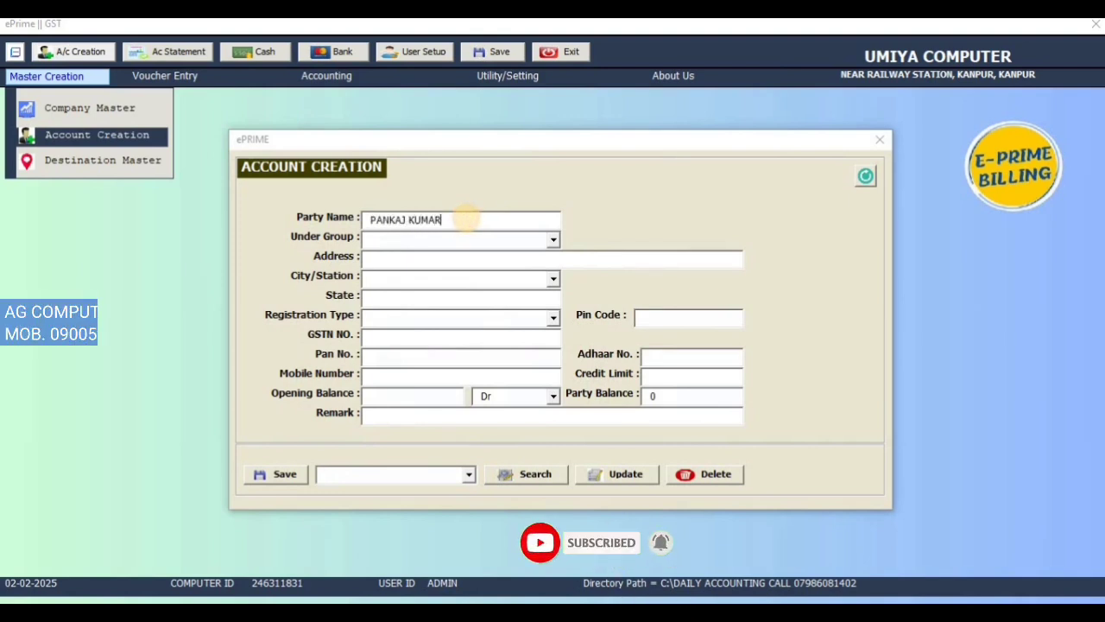
pyautogui.press('Return')
pyautogui.write('CUSTOMER')
pyautogui.press('Return')
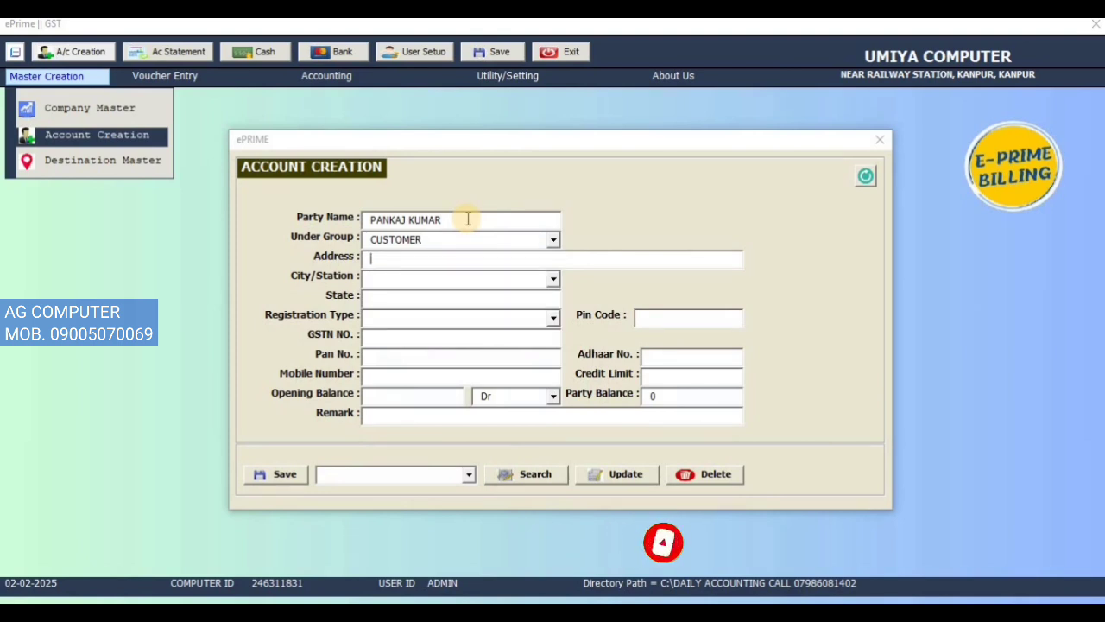
# Step: Enter the customer's address and choose KANPUR as the city/station
pyautogui.write('KANPUR')
pyautogui.press('Return')
pyautogui.write('K')
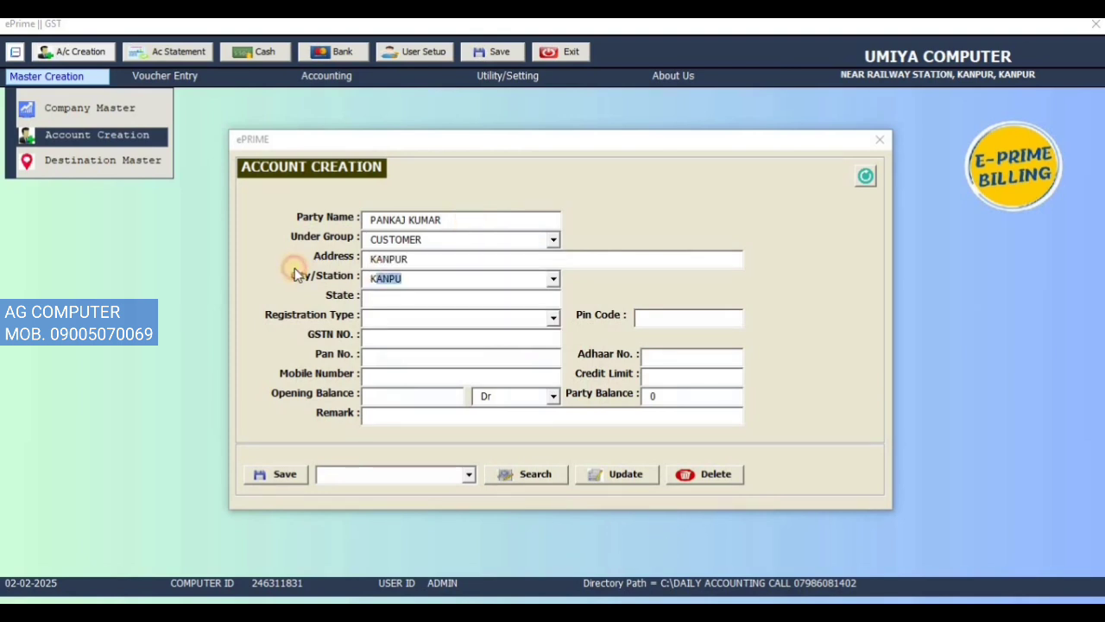
pyautogui.press('BackSpace')
pyautogui.press('BackSpace')
pyautogui.write('KANPU')
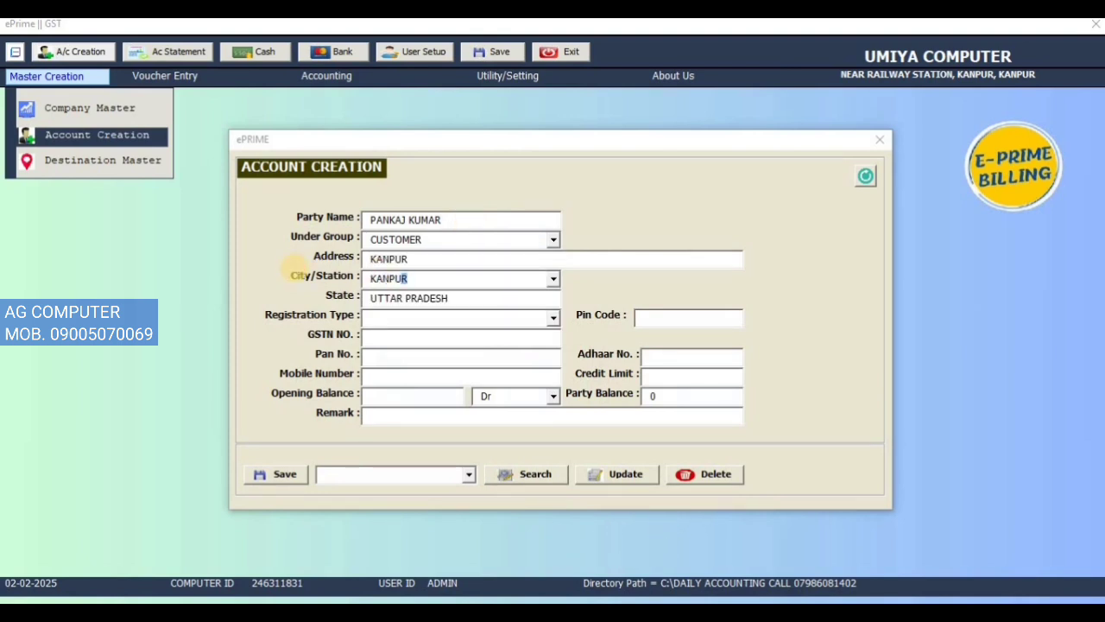
# Step: Set the customer's opening balance to 10000, enter the mobile number and save the account
pyautogui.click(404, 394)
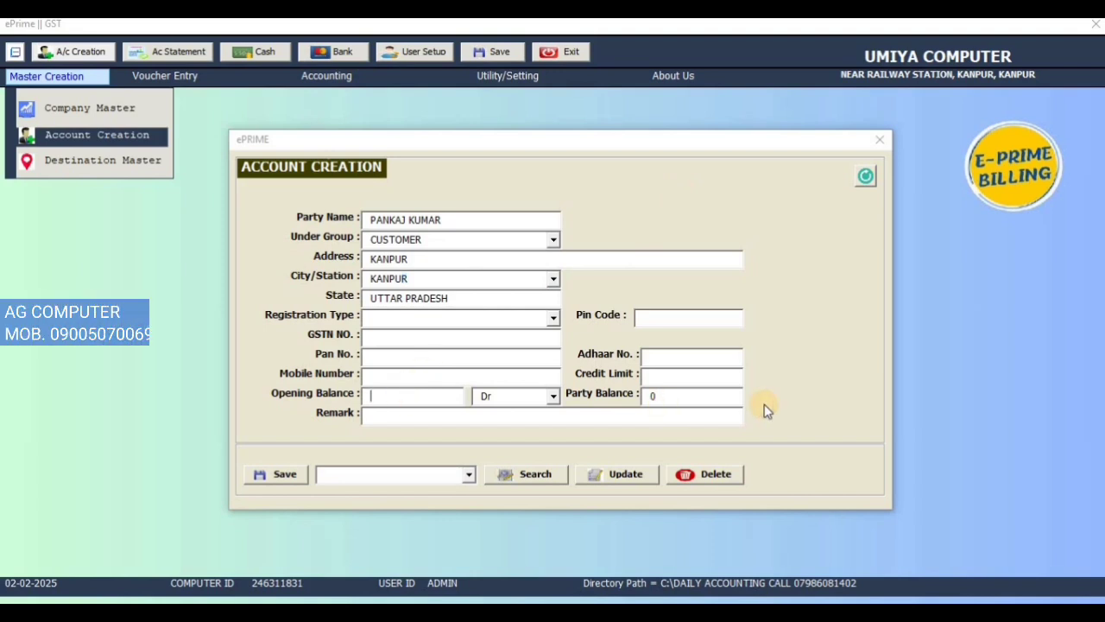
pyautogui.write('10000')
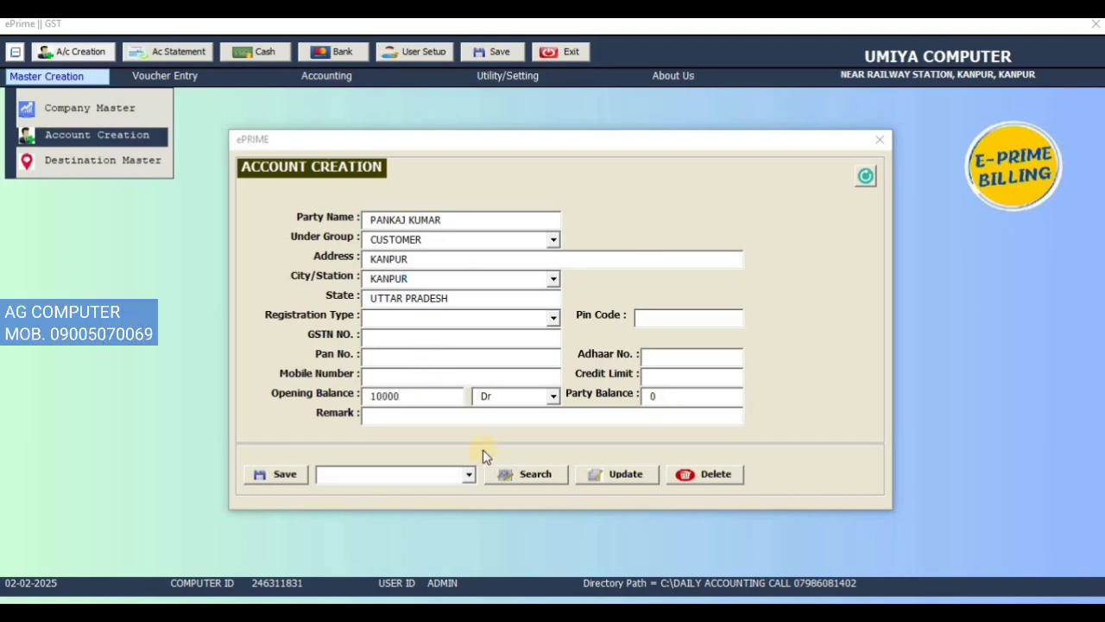
pyautogui.click(472, 378)
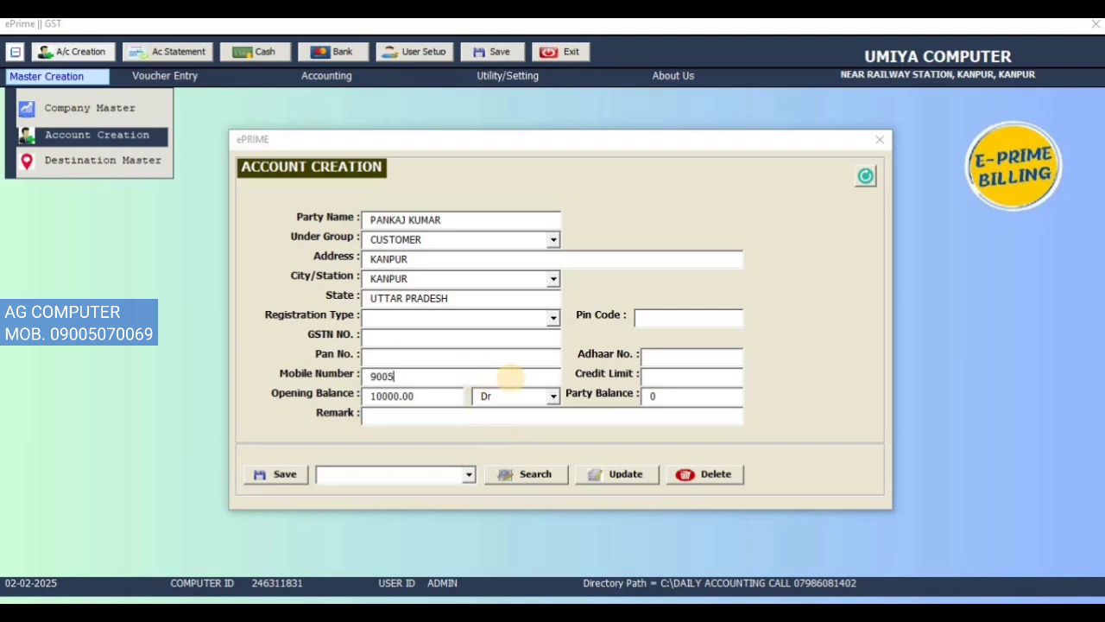
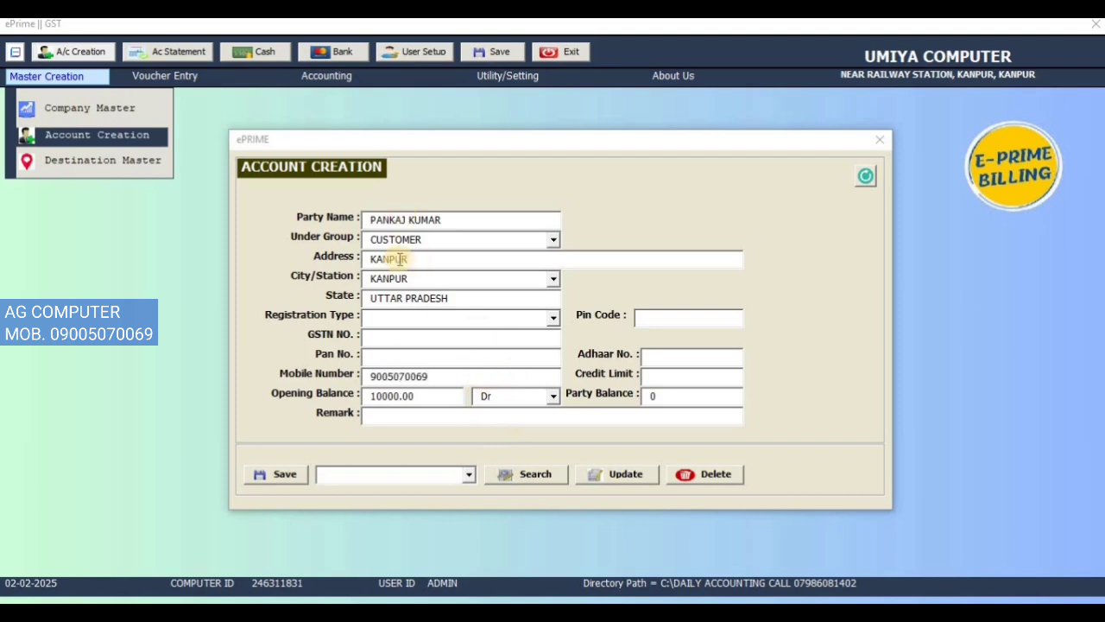
pyautogui.click(290, 473)
pyautogui.click(572, 364)
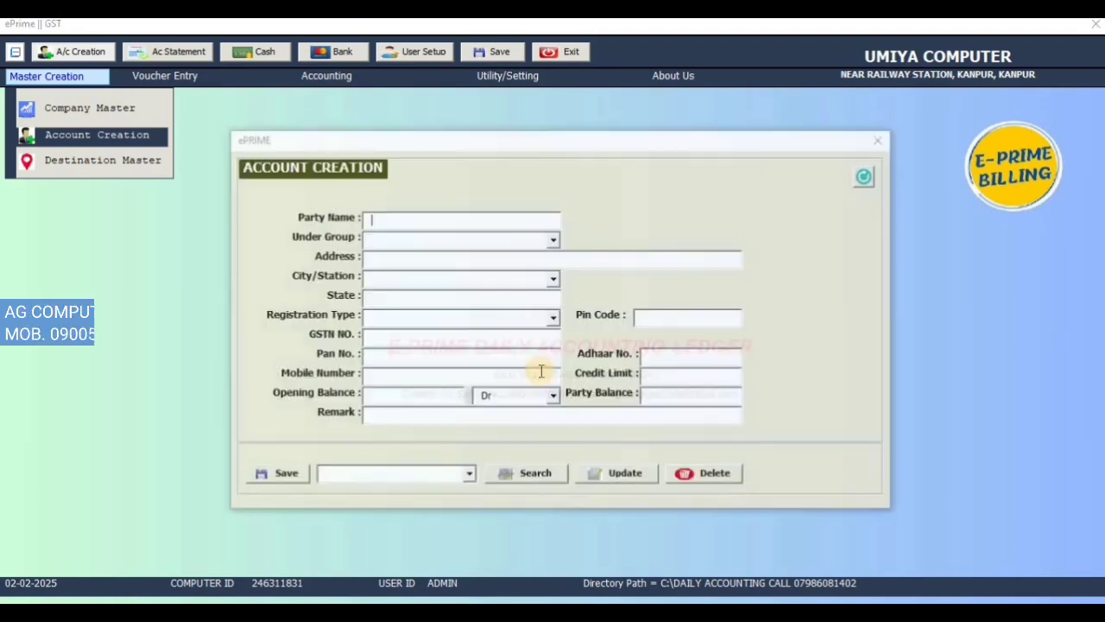
# Step: Look up the saved customer account to check its party balance, and clear the form
pyautogui.click(470, 475)
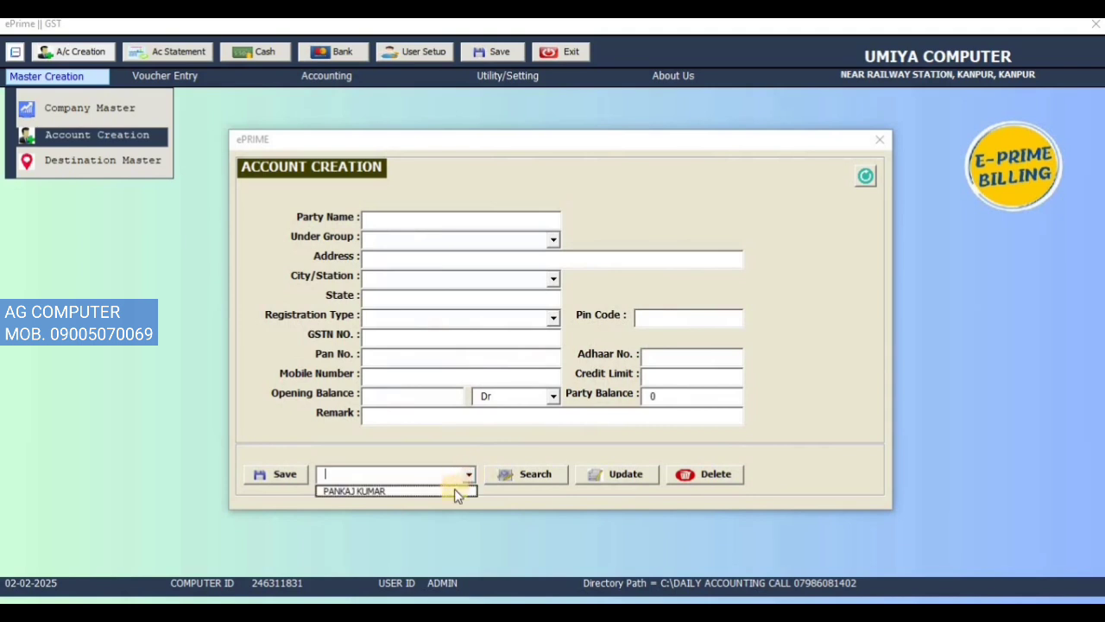
pyautogui.click(454, 489)
pyautogui.click(518, 474)
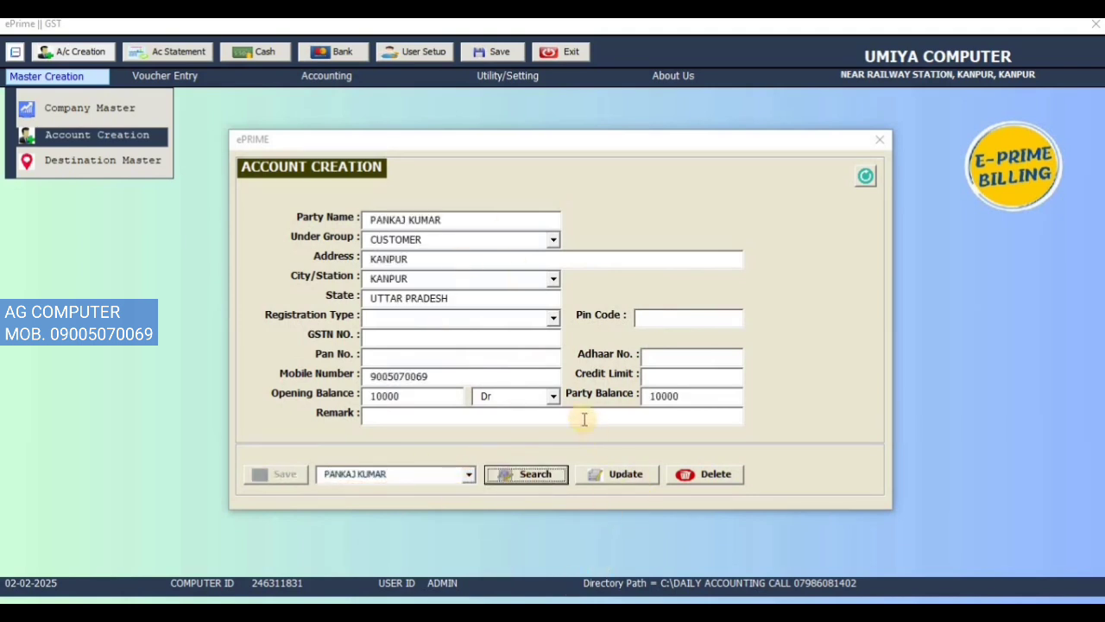
pyautogui.doubleClick(696, 396)
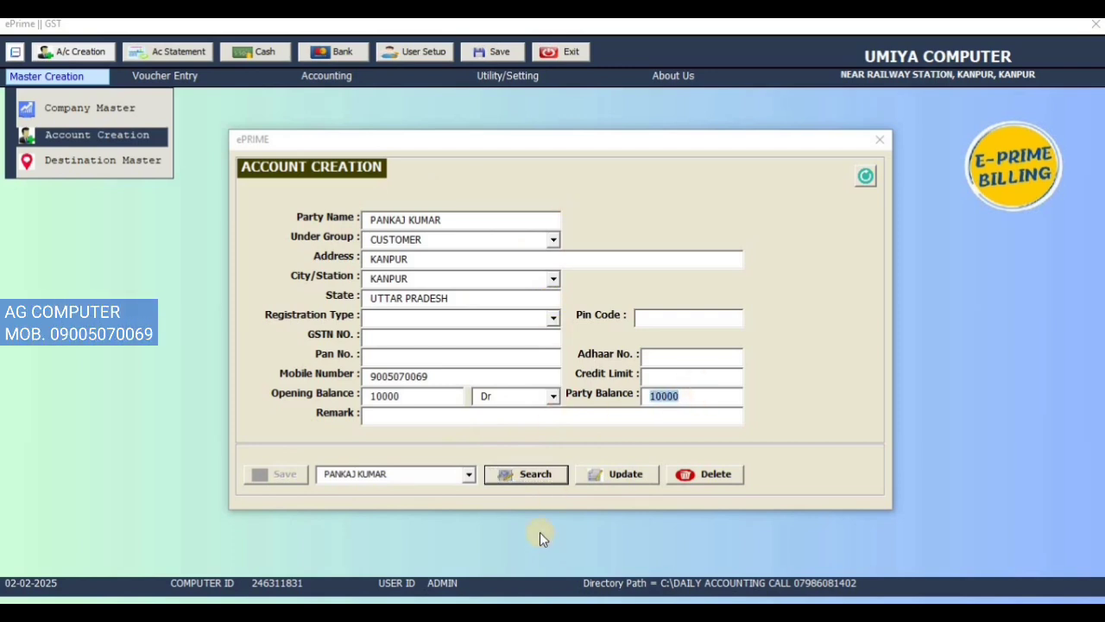
pyautogui.click(866, 176)
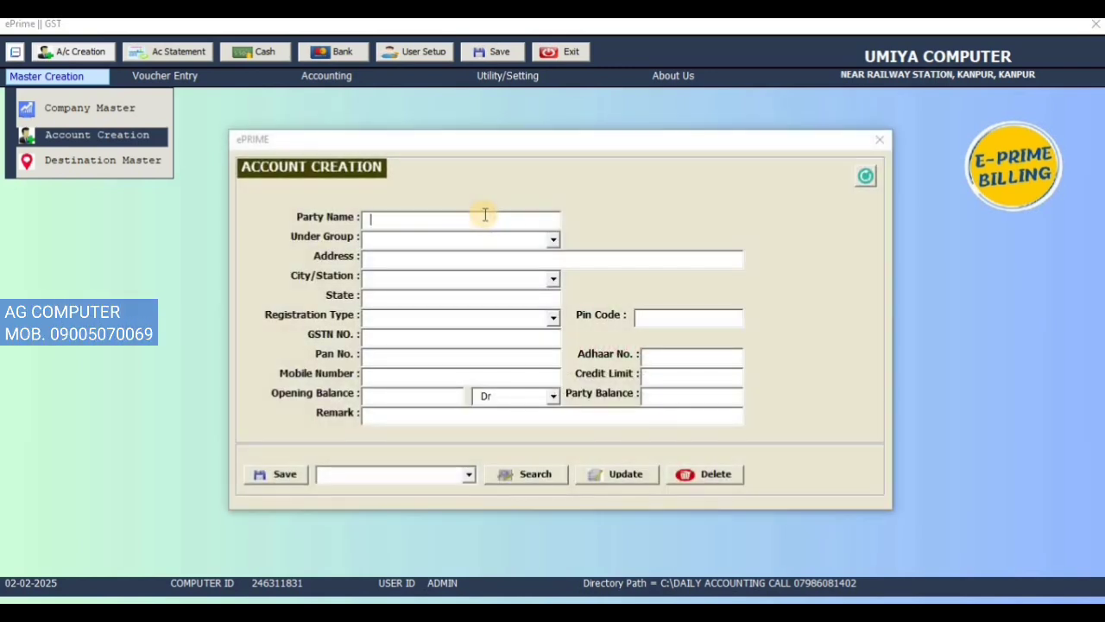
# Step: Create the account HDFC BANK under the BANK group with an 80000 Dr opening balance and save it
pyautogui.write('HDFC BANK')
pyautogui.press('Return')
pyautogui.write('BANK')
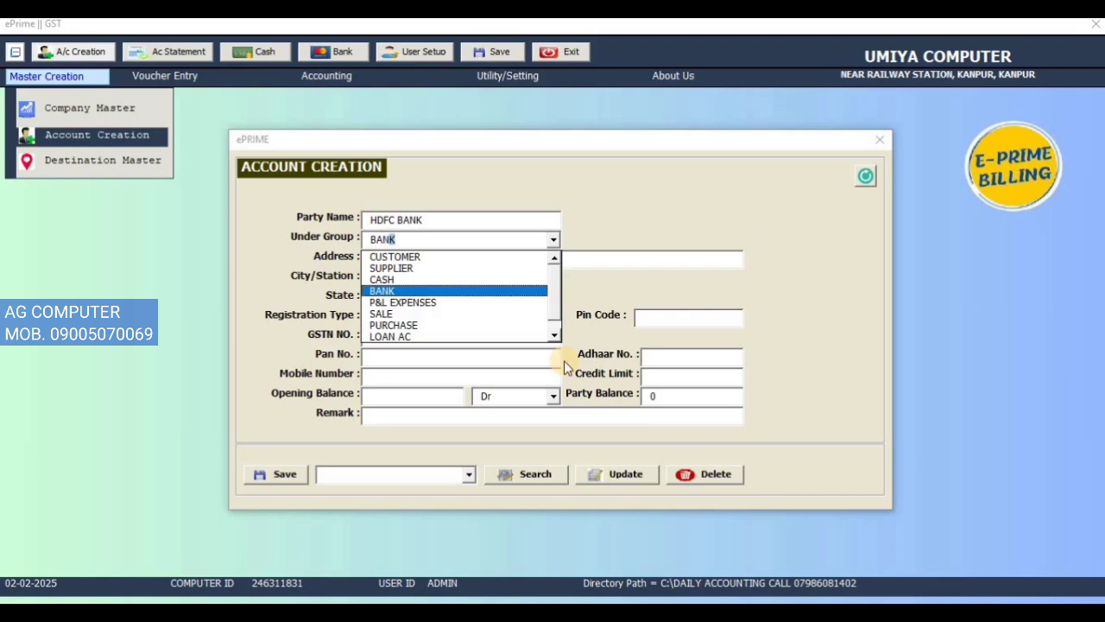
pyautogui.press('Return')
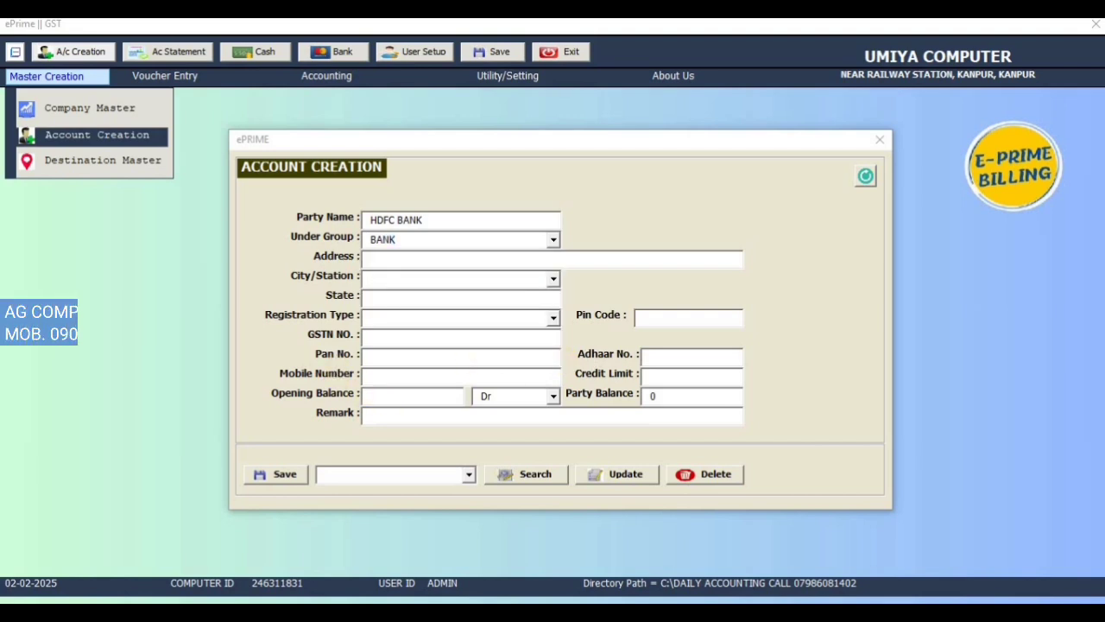
pyautogui.click(410, 396)
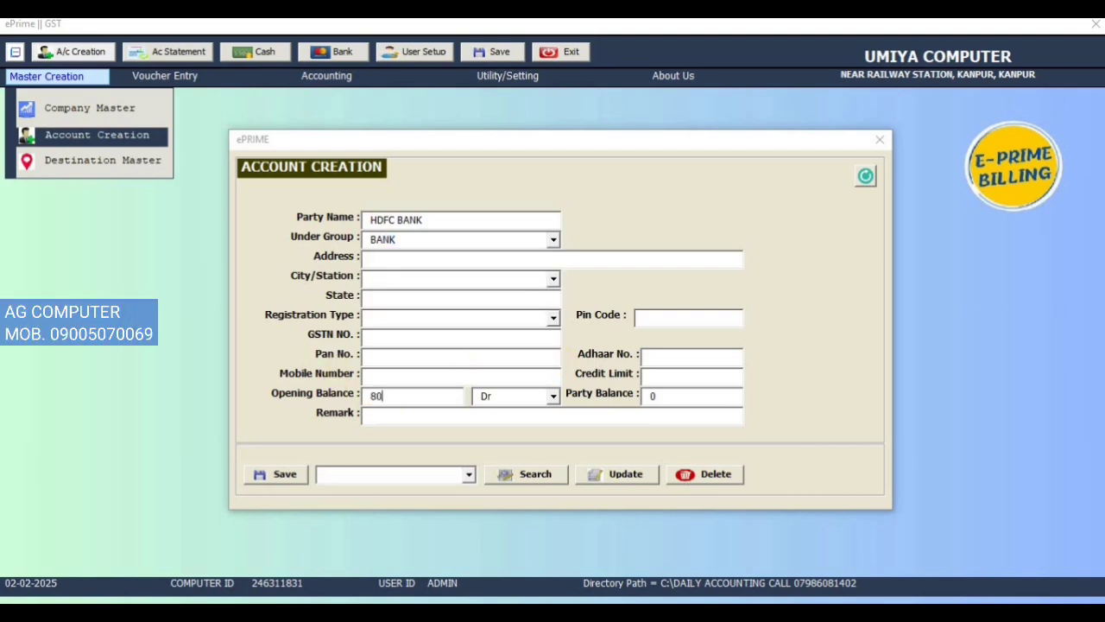
pyautogui.click(290, 473)
pyautogui.click(594, 371)
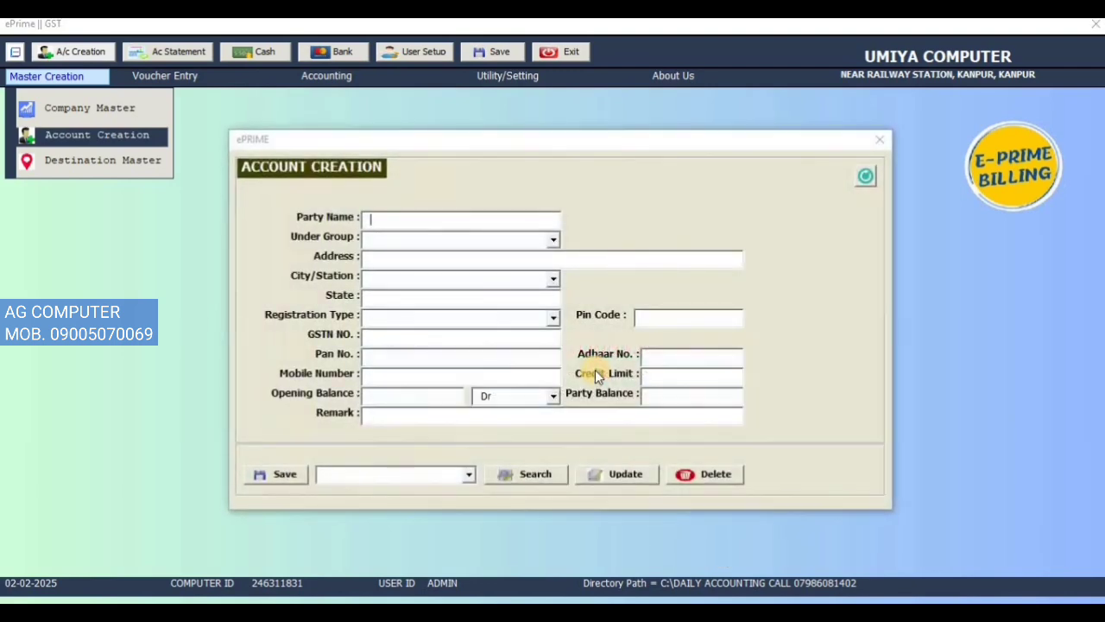
pyautogui.write('CASH IN HAND')
# Step: Create the account CASH IN HAND under the CASH group with a 50000 Dr opening balance and save it
pyautogui.press('Return')
pyautogui.write('CA')
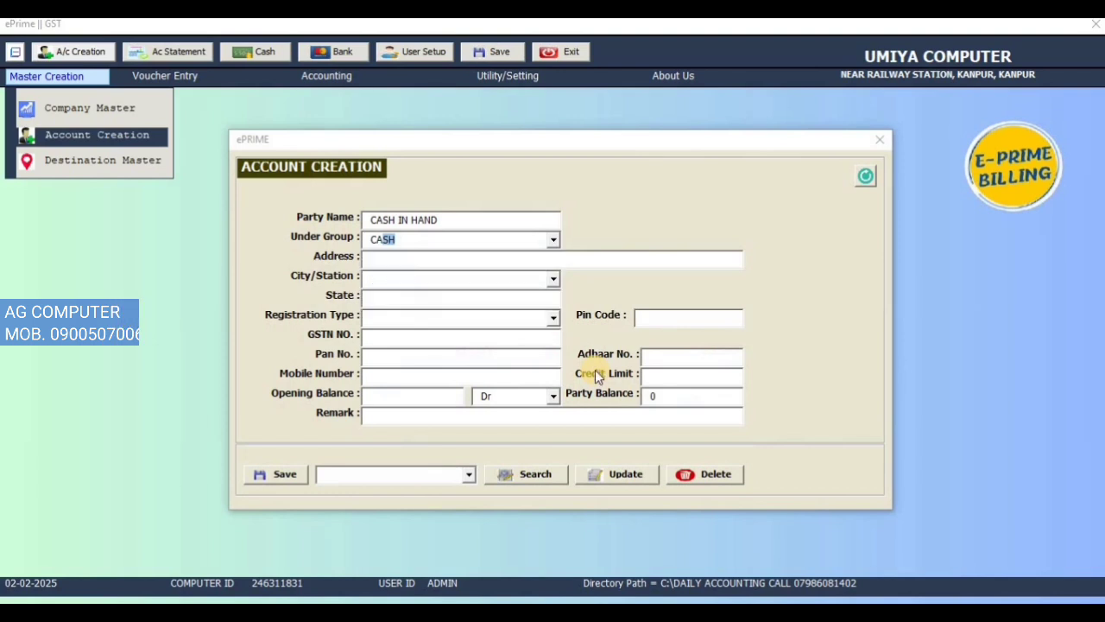
pyautogui.click(370, 394)
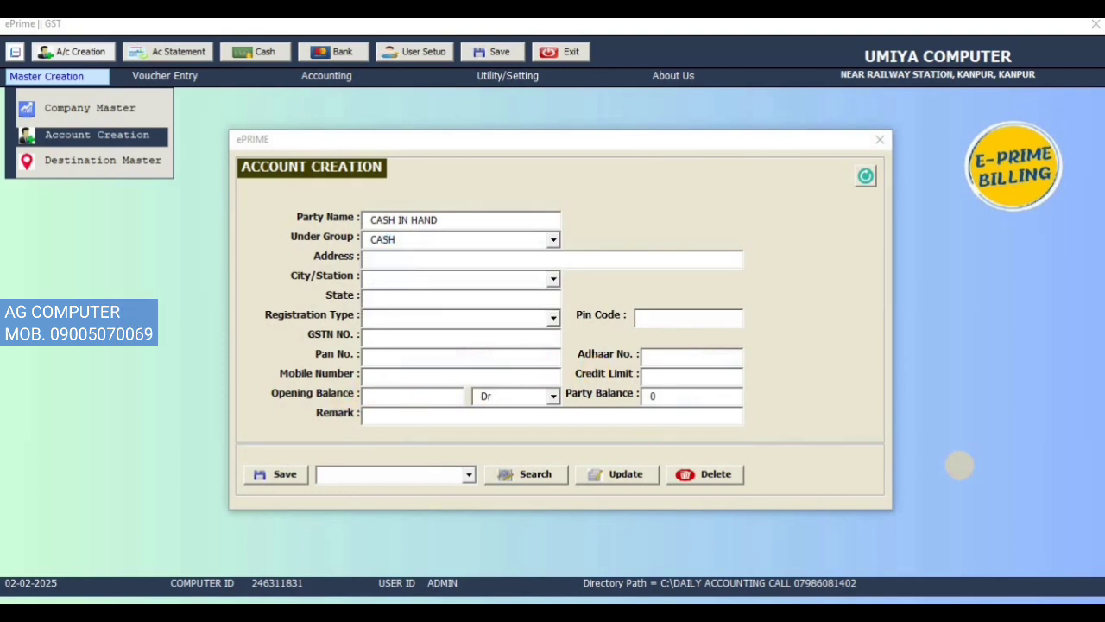
pyautogui.write('50000')
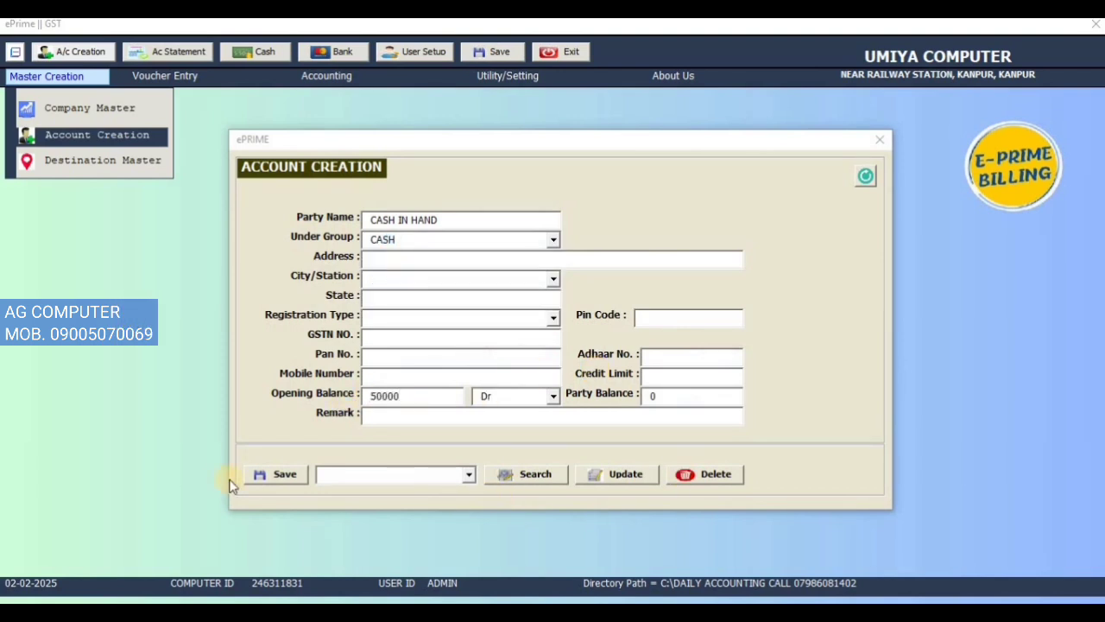
pyautogui.click(268, 474)
pyautogui.click(583, 362)
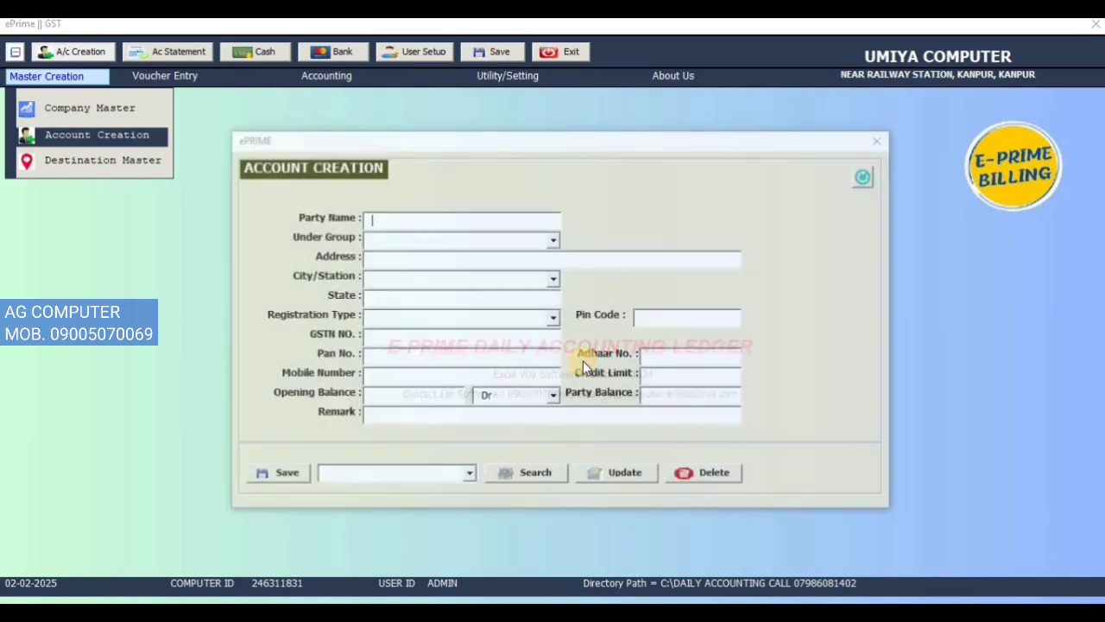
# Step: Check the list of saved accounts and close the account creation form
pyautogui.click(469, 474)
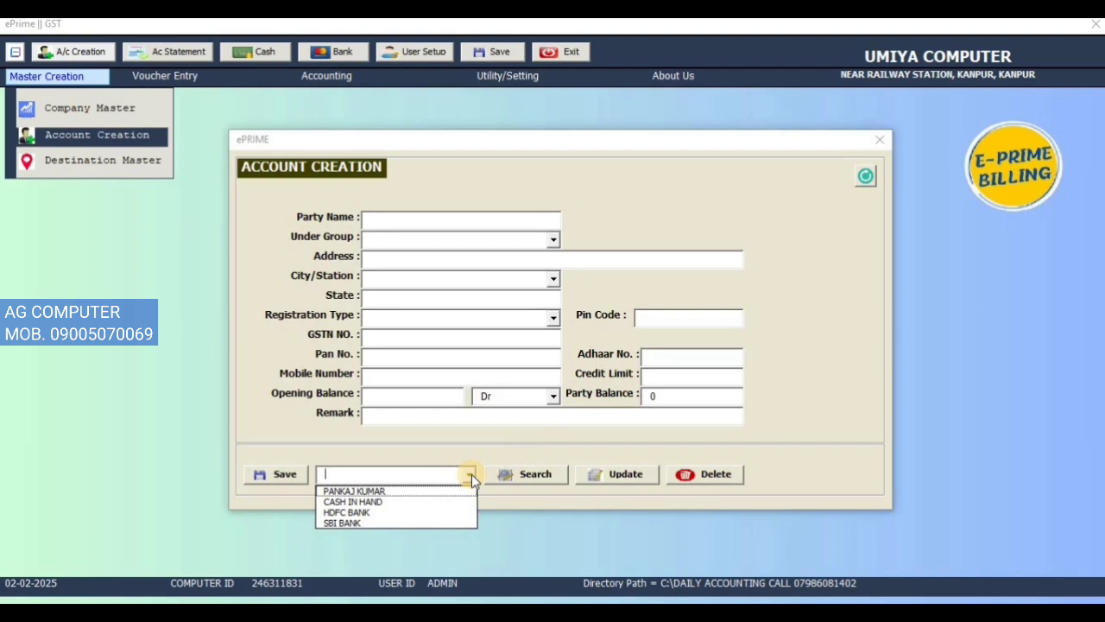
pyautogui.click(879, 140)
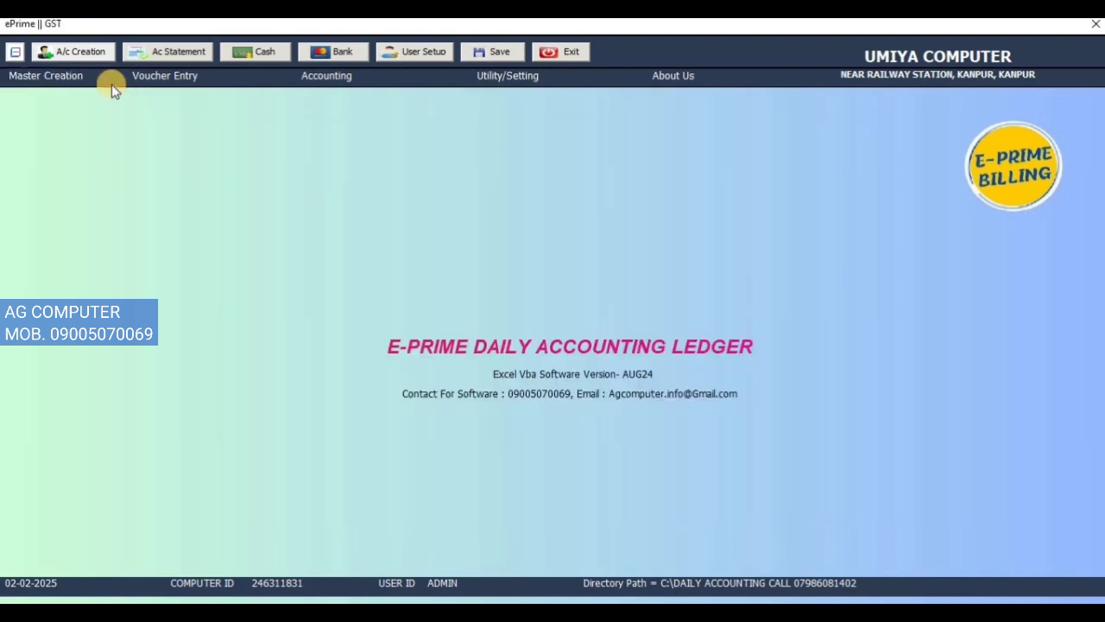
# Step: View the Destination Master form for adding a city/station and close it
pyautogui.click(91, 77)
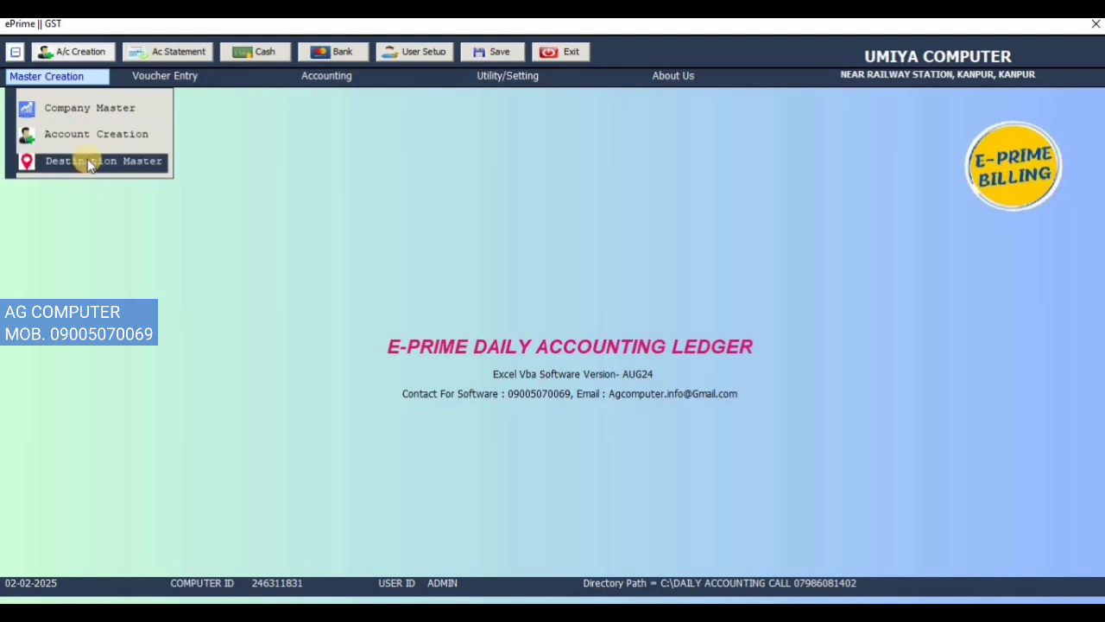
pyautogui.click(92, 160)
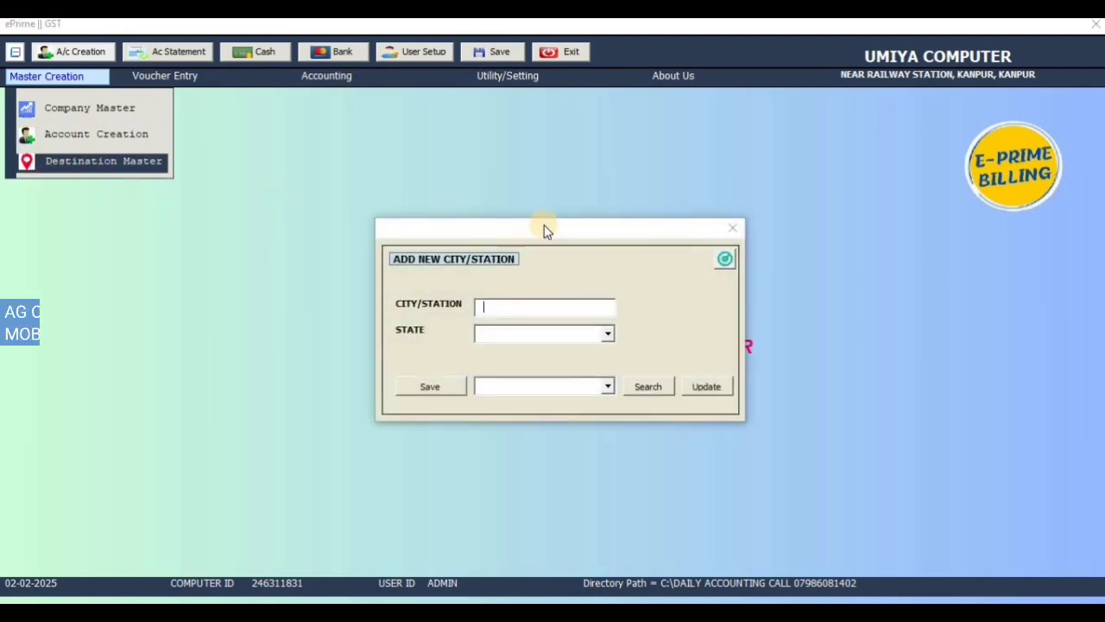
pyautogui.click(730, 228)
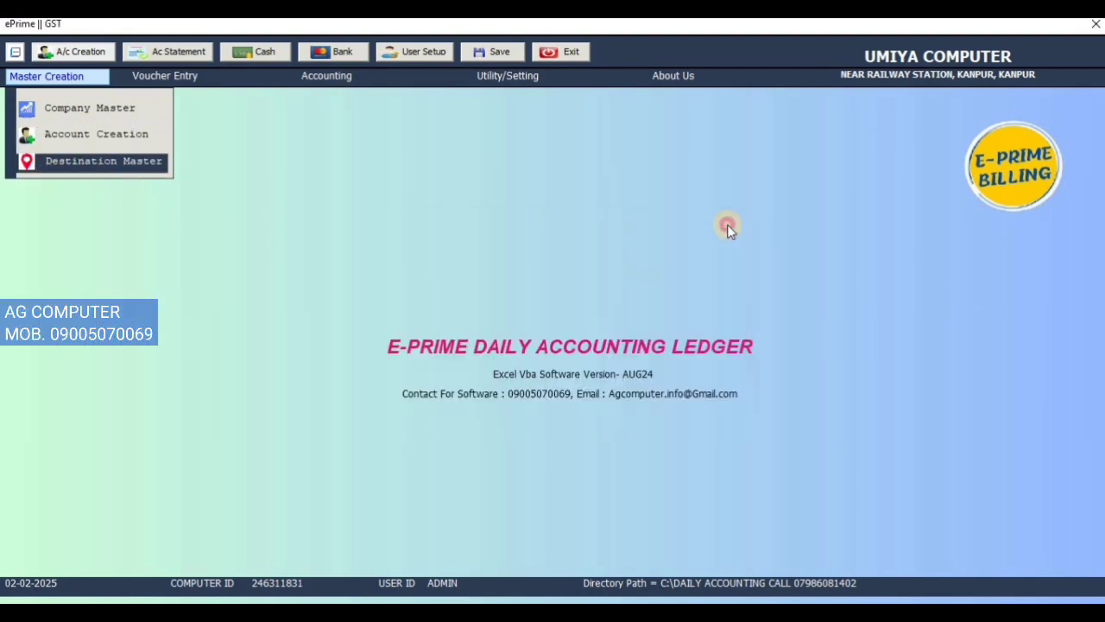
pyautogui.click(193, 83)
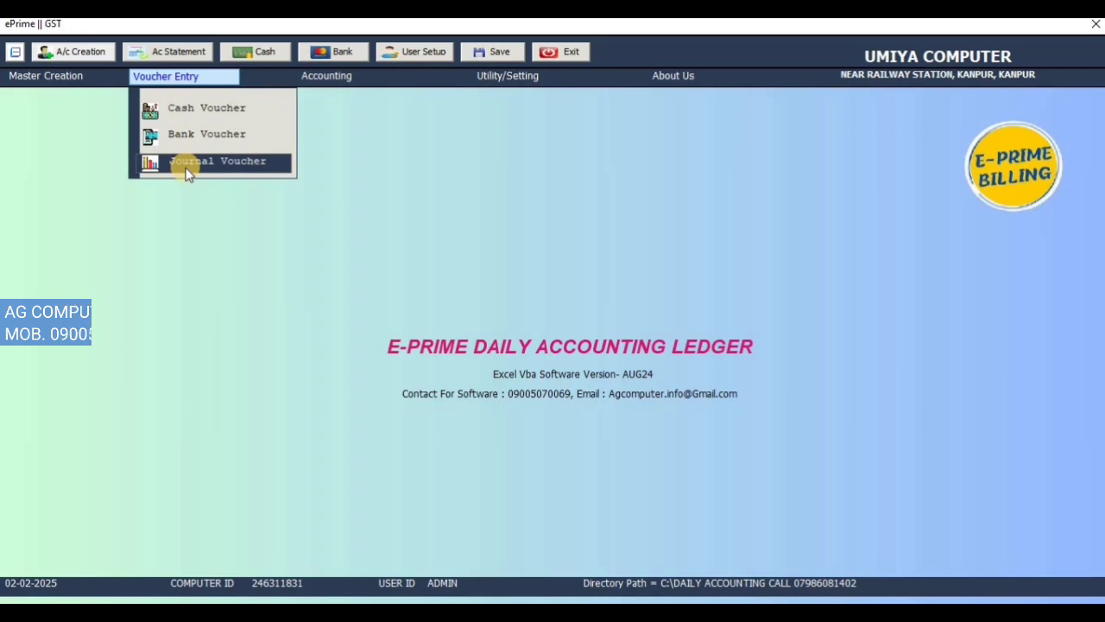
pyautogui.click(178, 110)
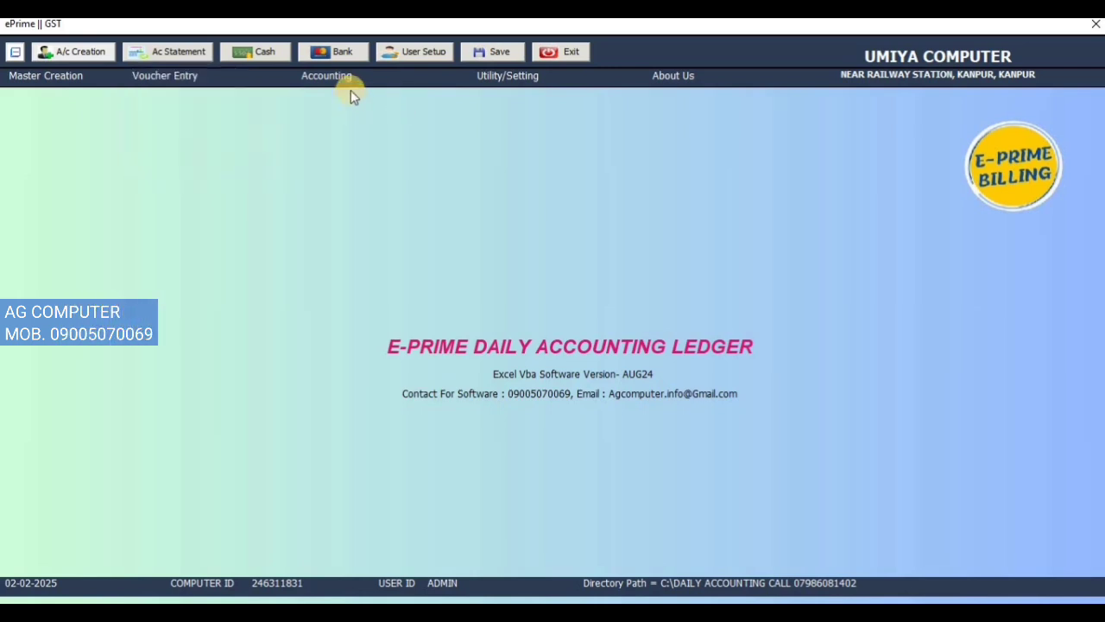
# Step: Open the Account Statement and view the party name lists for all parties and for customers only
pyautogui.click(351, 84)
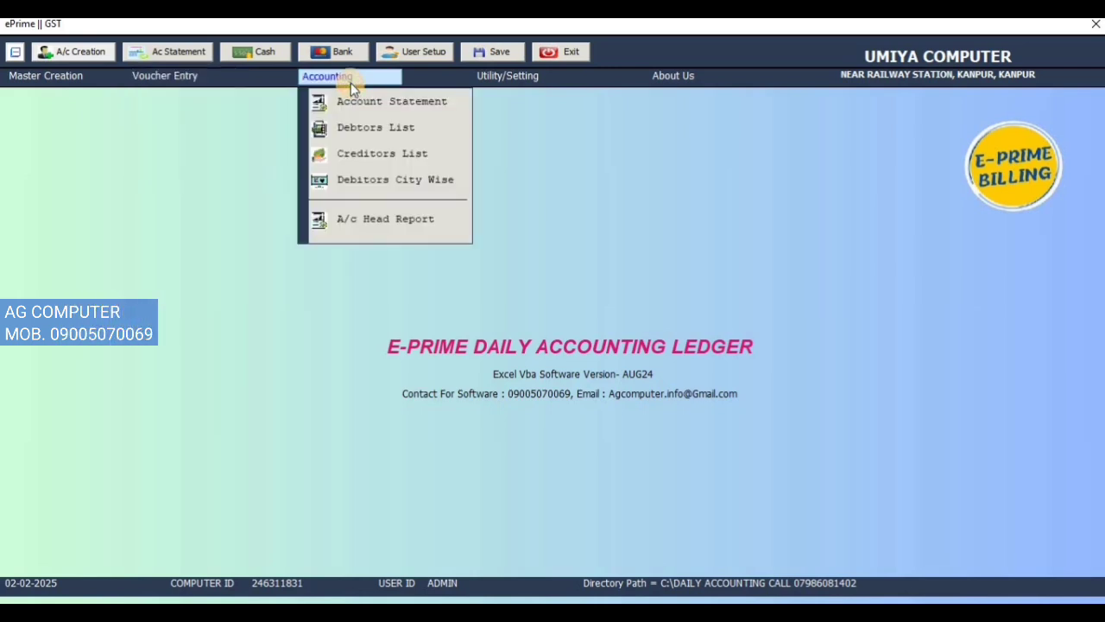
pyautogui.click(379, 104)
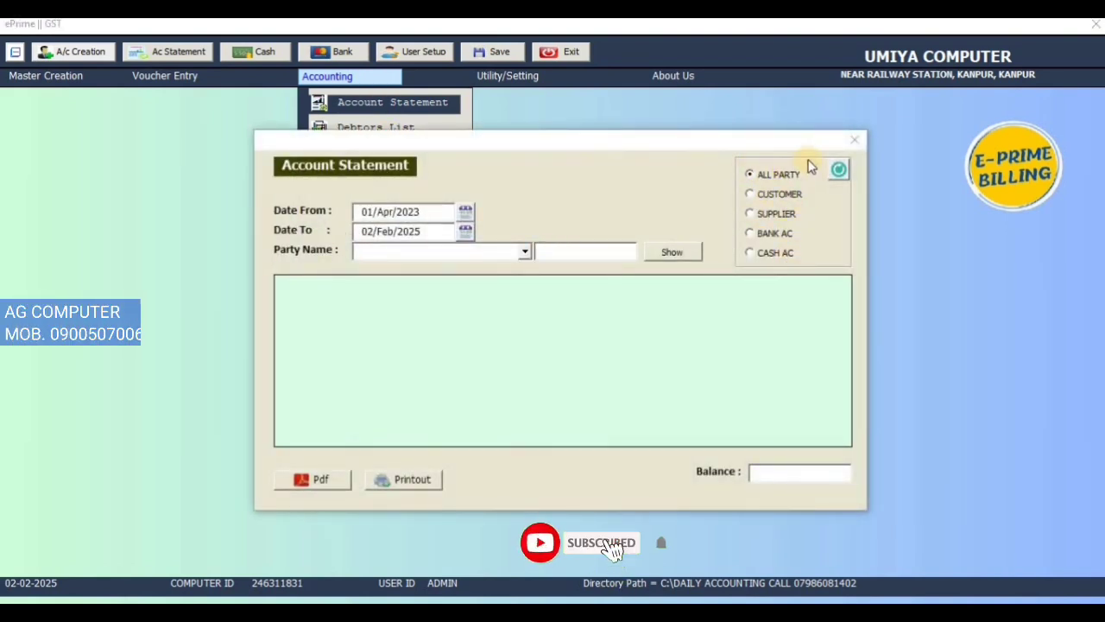
pyautogui.click(526, 251)
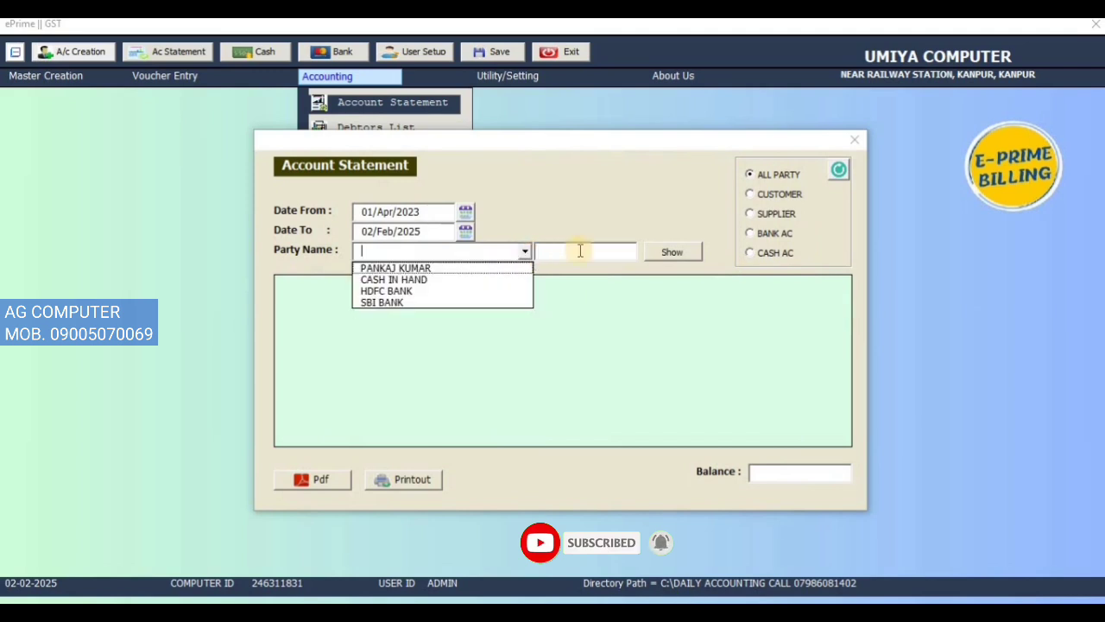
pyautogui.click(789, 194)
pyautogui.click(524, 250)
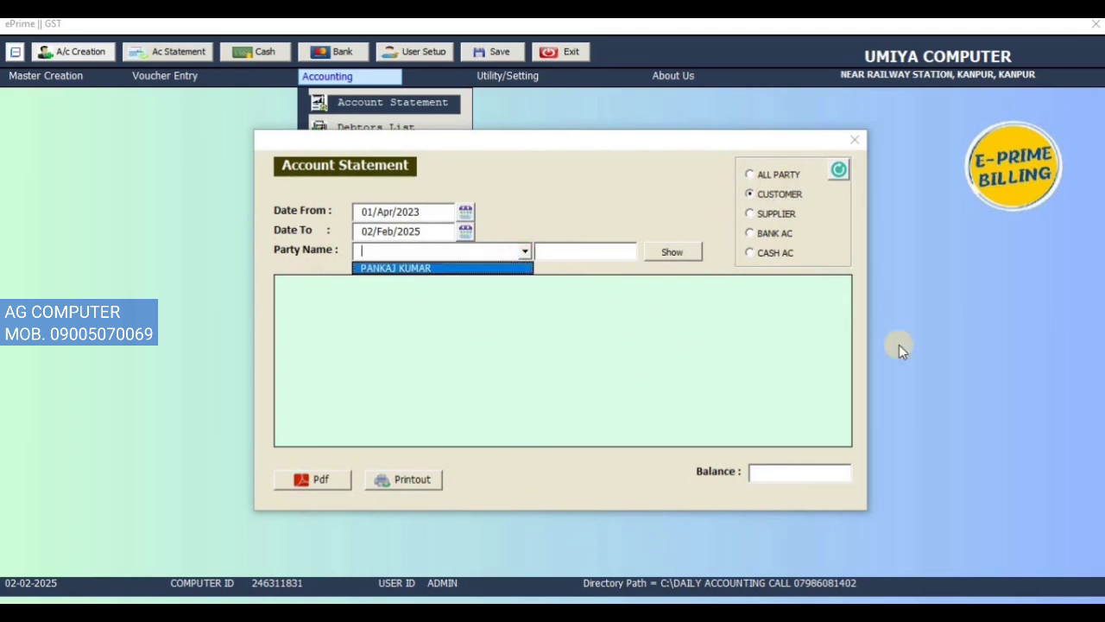
# Step: Filter the account statement to bank accounts and show the HDFC BANK statement
pyautogui.click(782, 233)
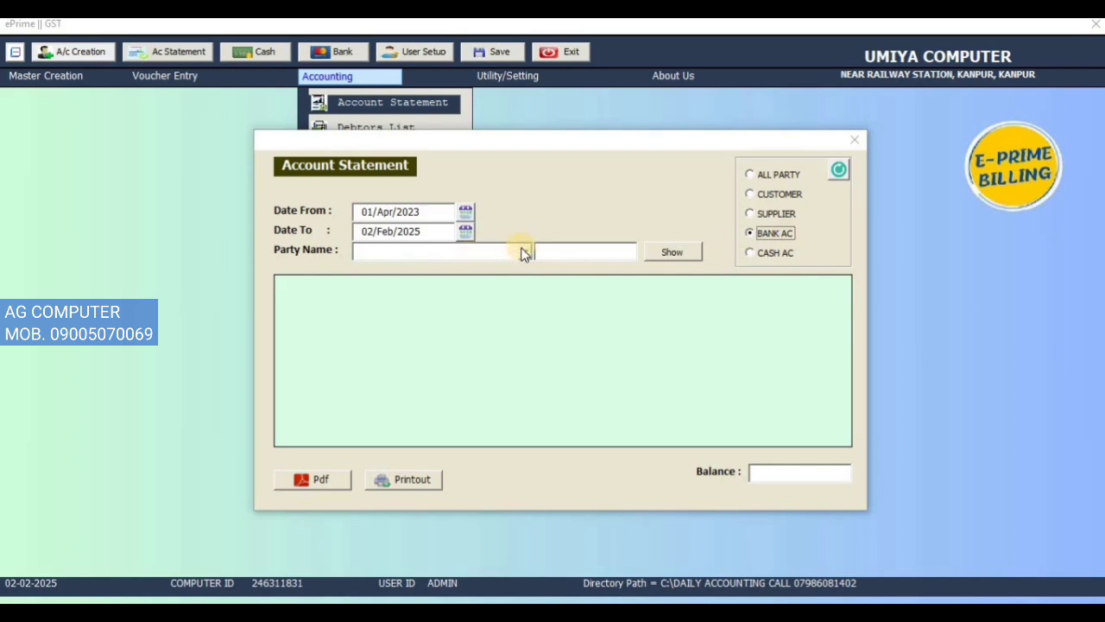
pyautogui.click(524, 252)
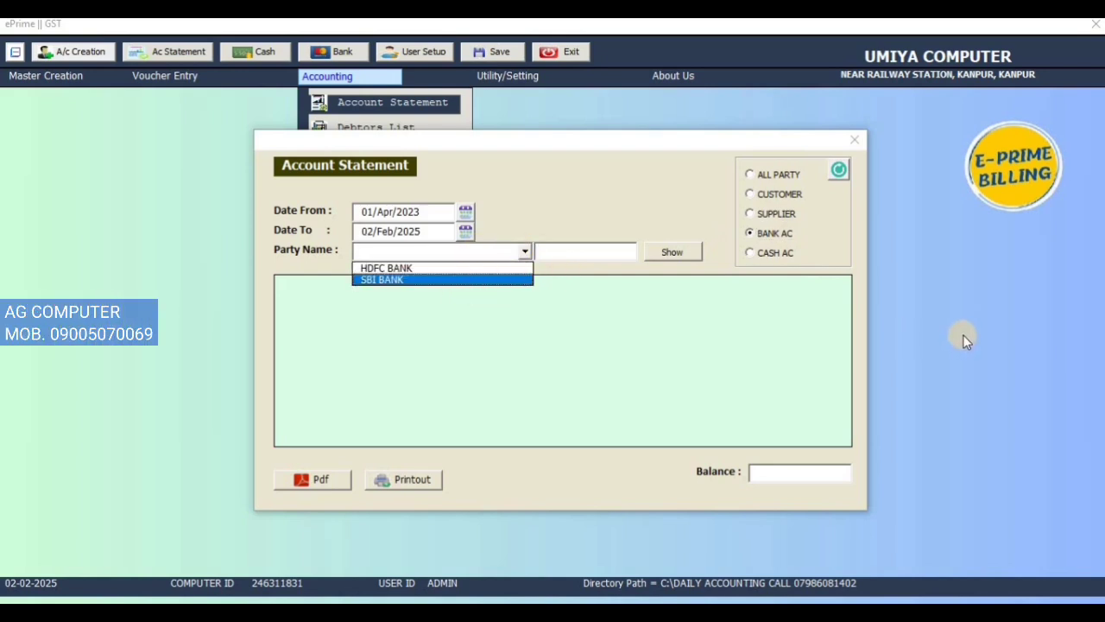
pyautogui.click(492, 268)
pyautogui.click(690, 253)
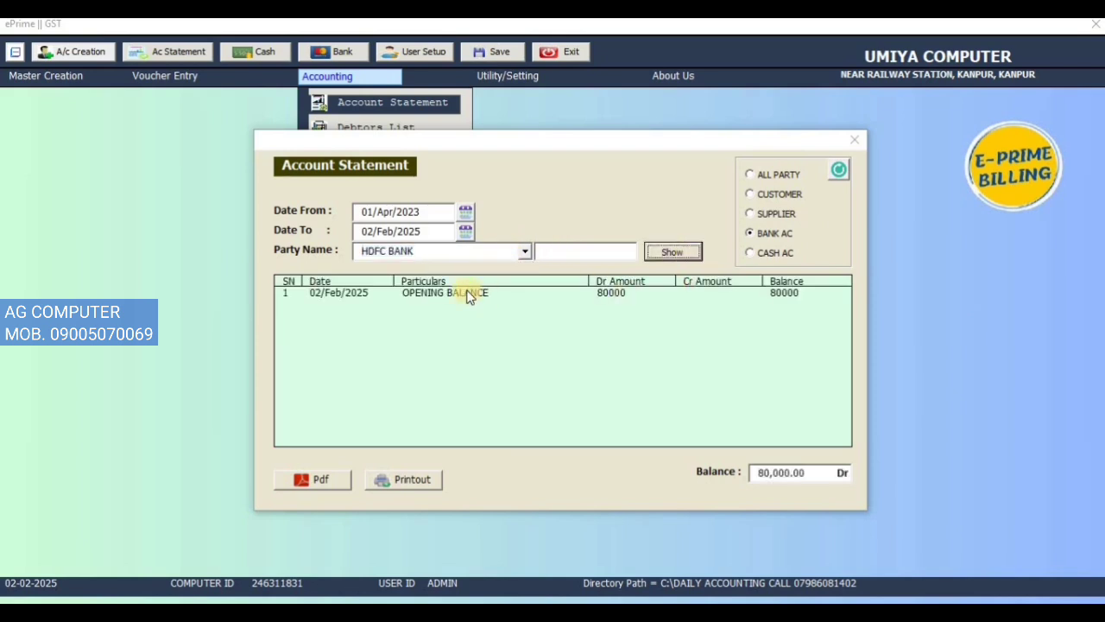
pyautogui.click(469, 294)
# Step: Show the SBI BANK statement and close the Account Statement form
pyautogui.click(524, 253)
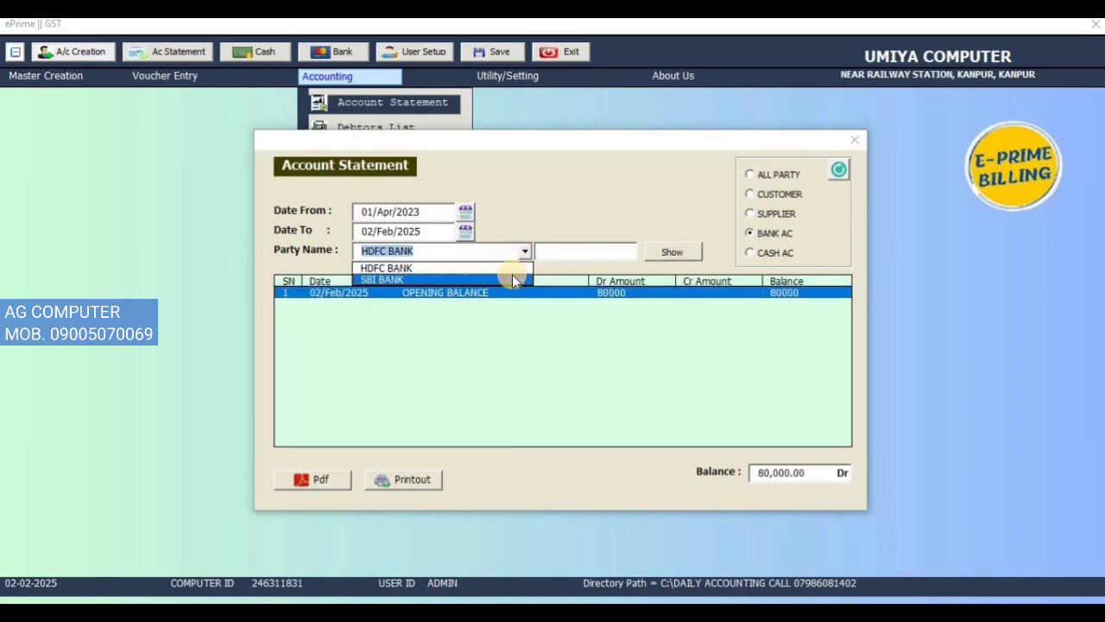
pyautogui.click(512, 276)
pyautogui.click(664, 255)
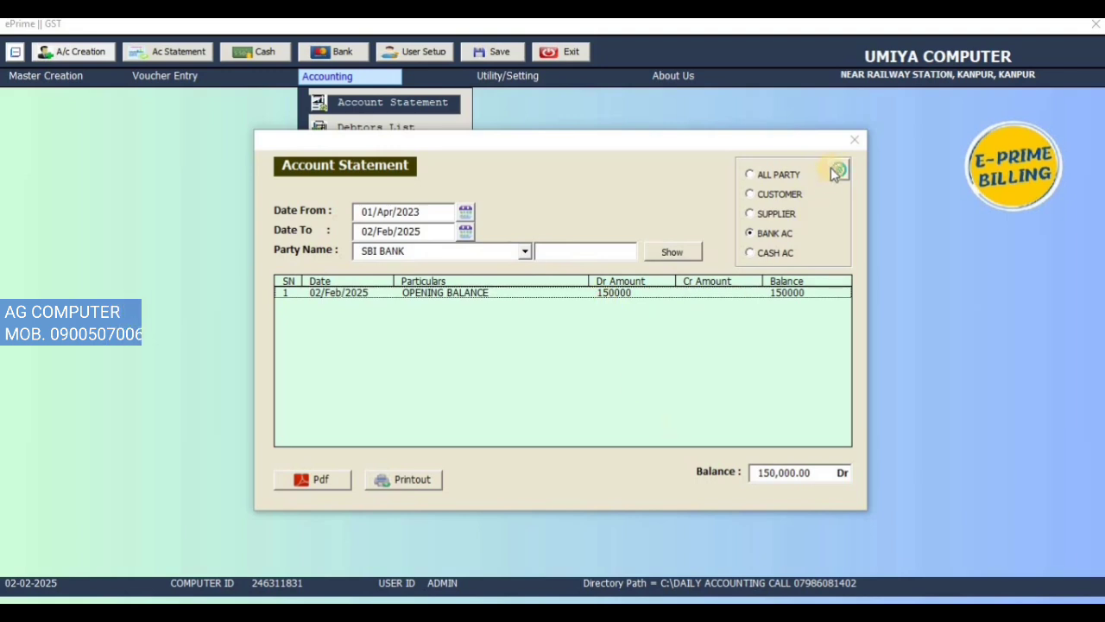
pyautogui.click(854, 139)
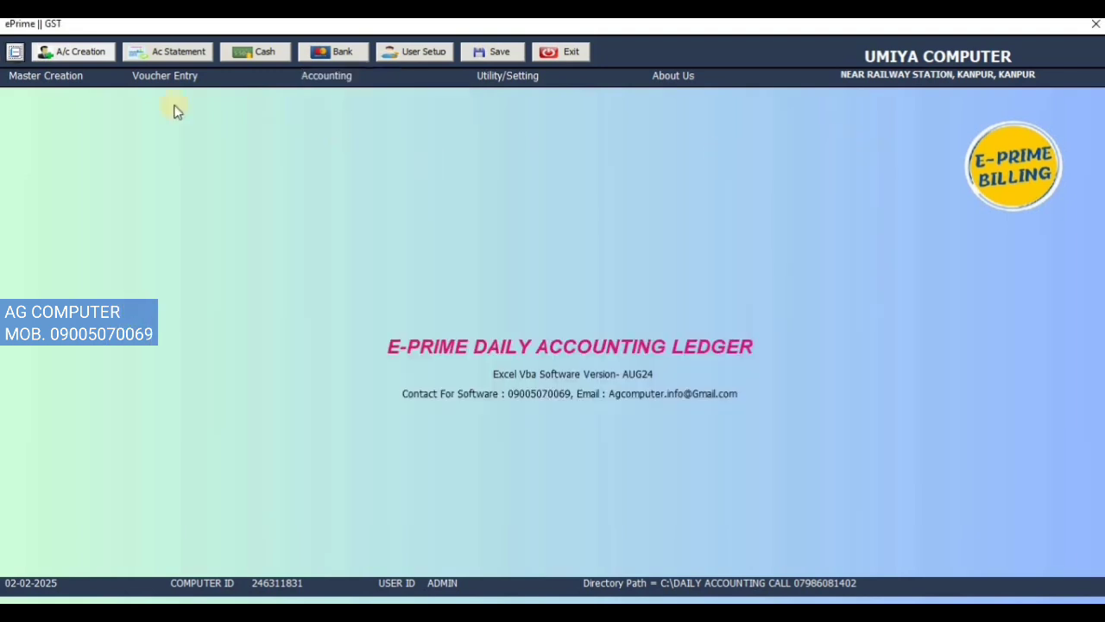
# Step: Start a new cash voucher and fill in the Kanpur customer's account name and city
pyautogui.click(173, 75)
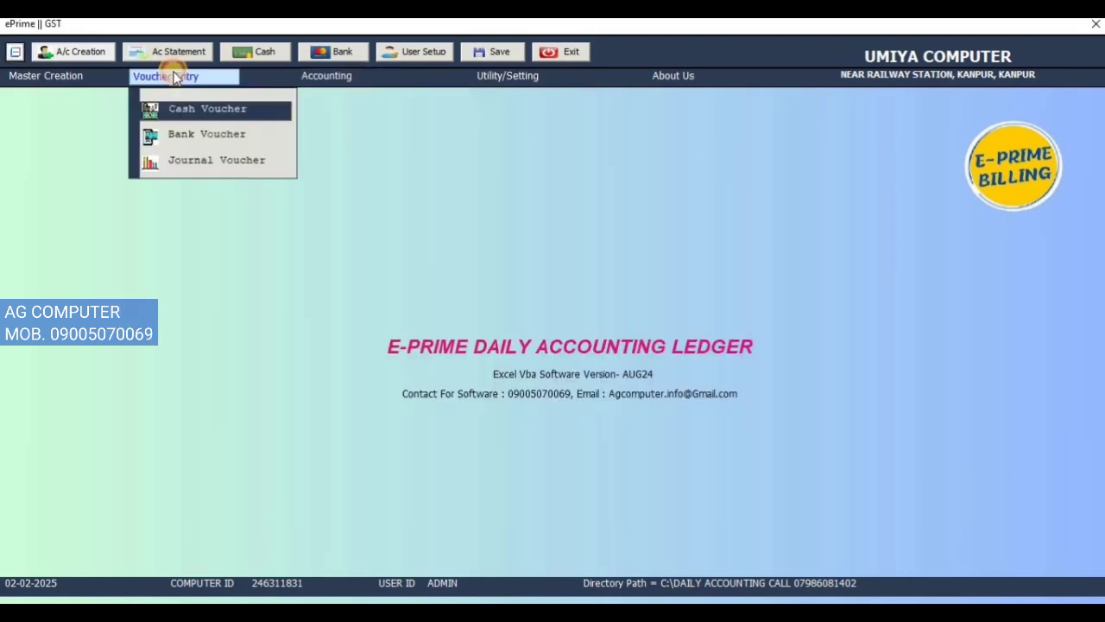
pyautogui.click(190, 114)
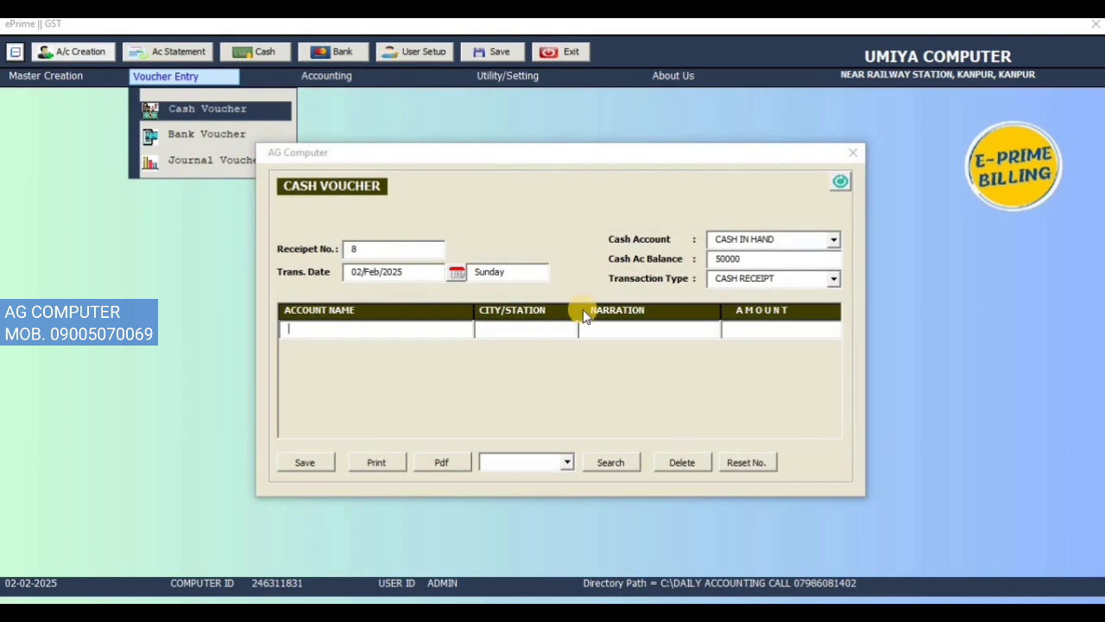
pyautogui.press('Return')
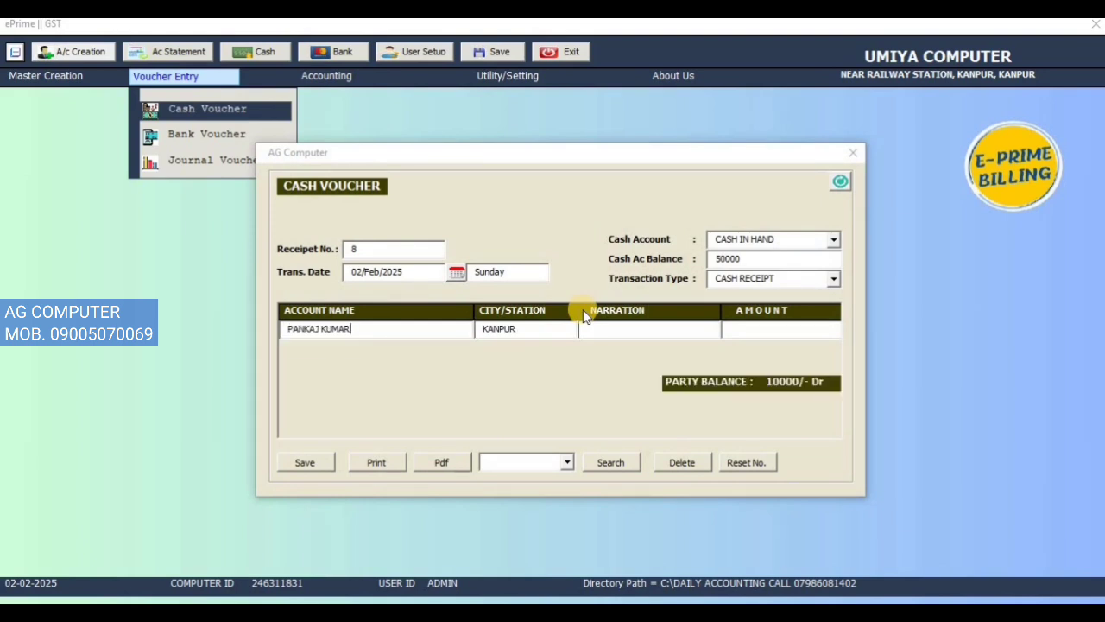
pyautogui.press('Return')
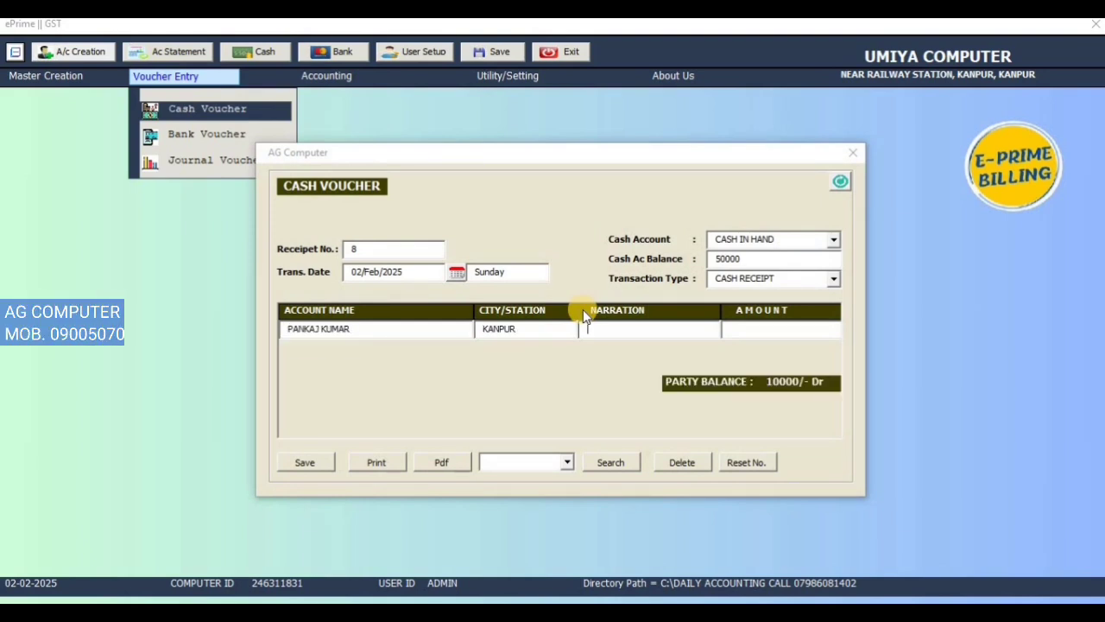
pyautogui.press('Return')
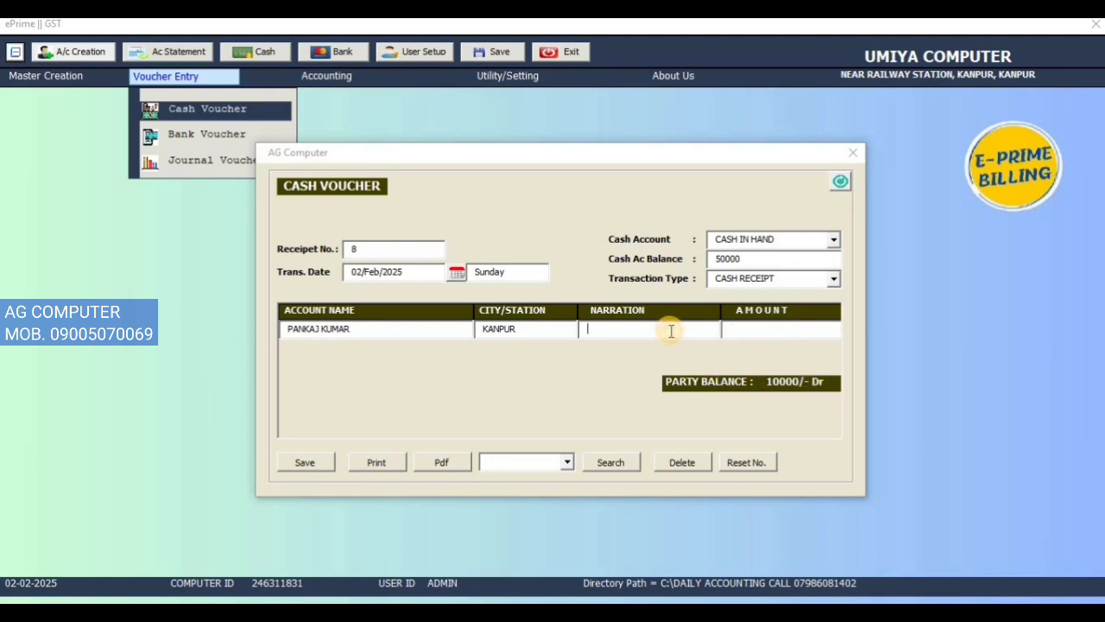
# Step: Set the cash voucher's narration to CASH RECEIVED and its amount to 2000
pyautogui.press('space')
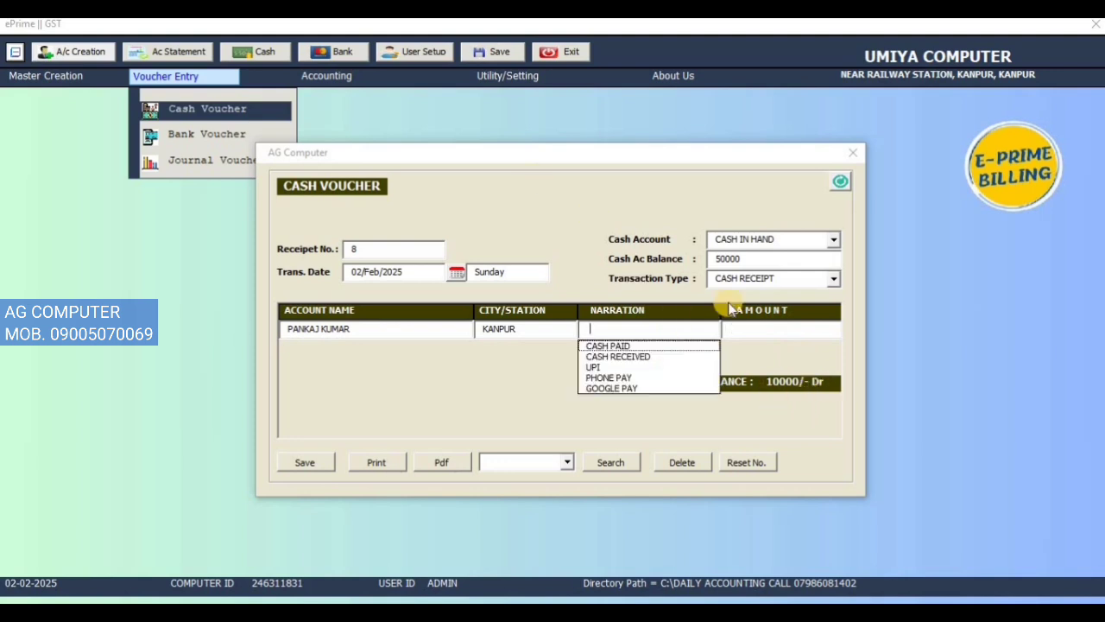
pyautogui.press('Down')
pyautogui.press('Down')
pyautogui.press('Down')
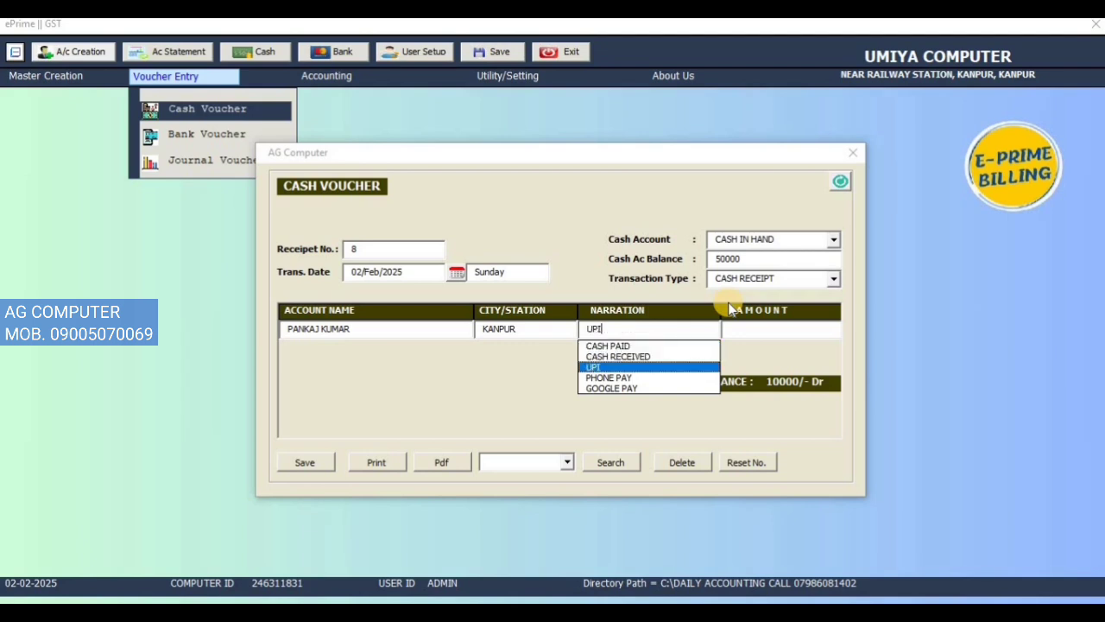
pyautogui.press('Up')
pyautogui.press('Return')
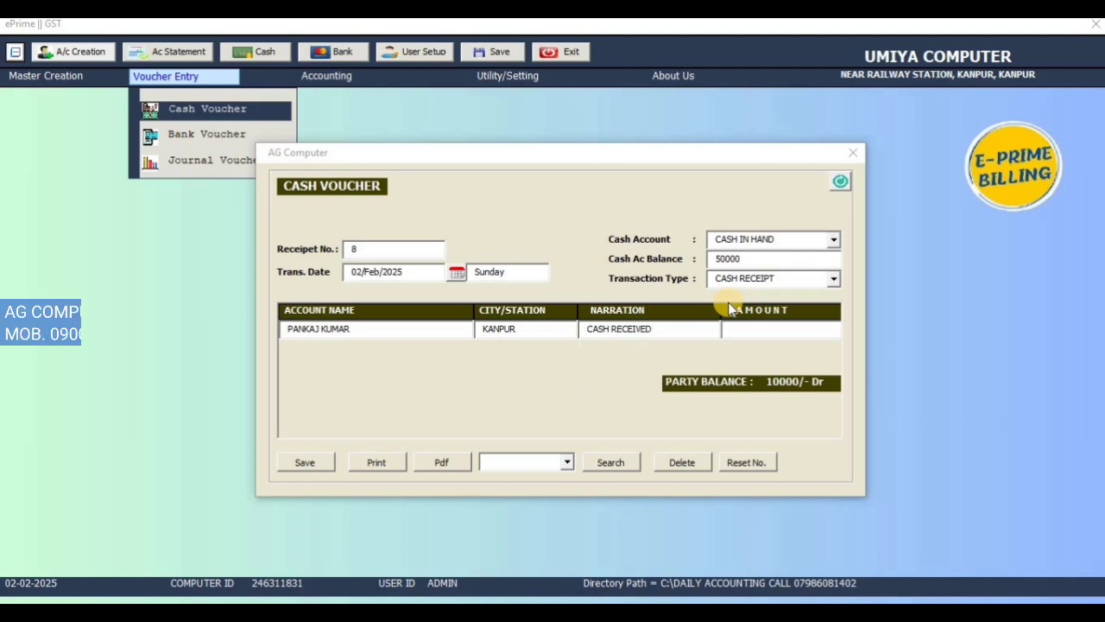
pyautogui.press('Return')
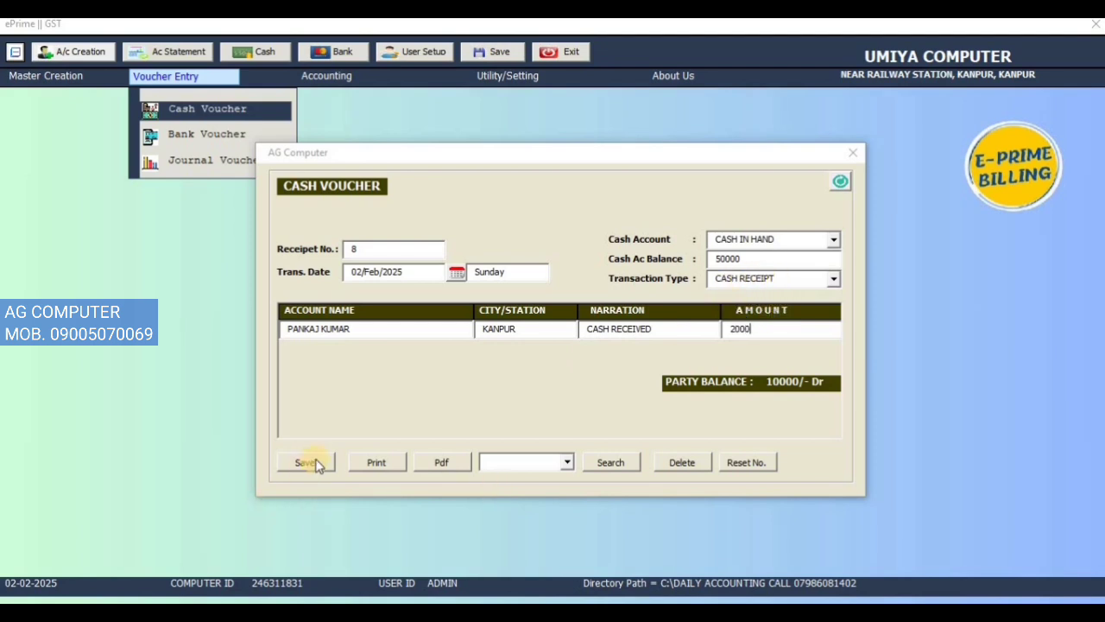
# Step: Choose CASH RECEIPT as the transaction type, save the cash voucher and dismiss the confirmation
pyautogui.click(812, 278)
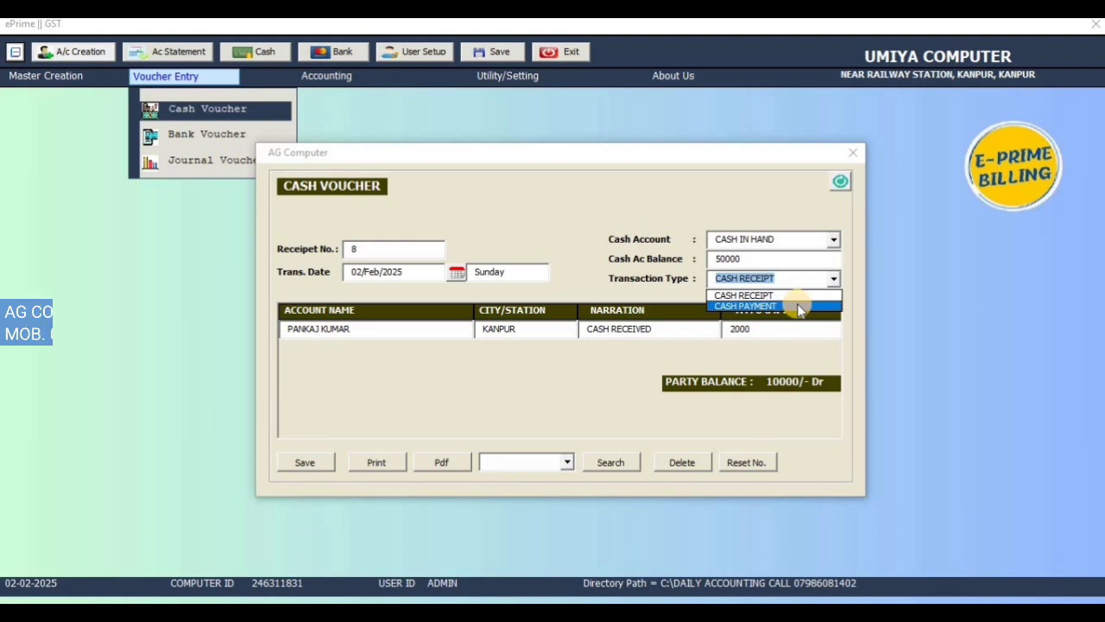
pyautogui.click(801, 296)
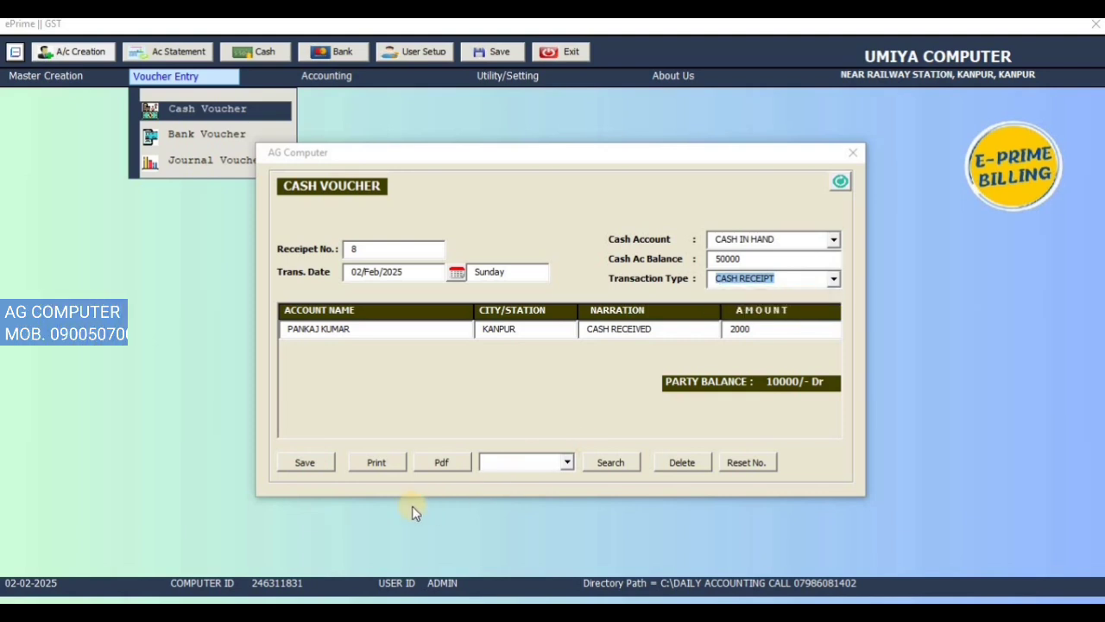
pyautogui.click(306, 464)
pyautogui.click(581, 369)
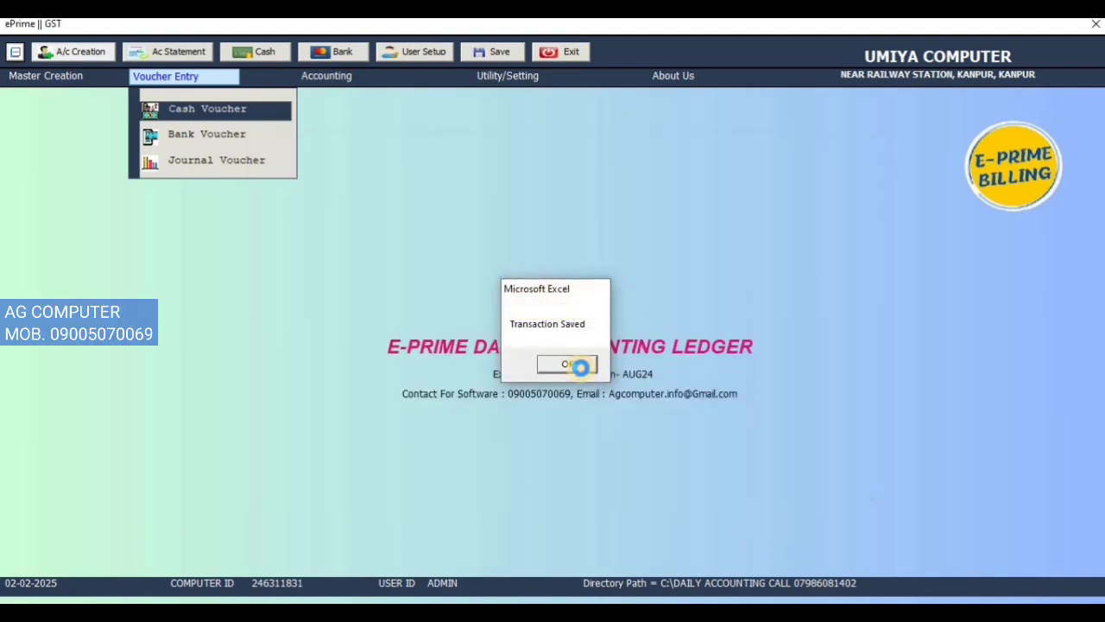
# Step: Check the cash account balance and retrieve saved cash receipt 8
pyautogui.moveTo(777, 259); pyautogui.dragTo(717, 259)
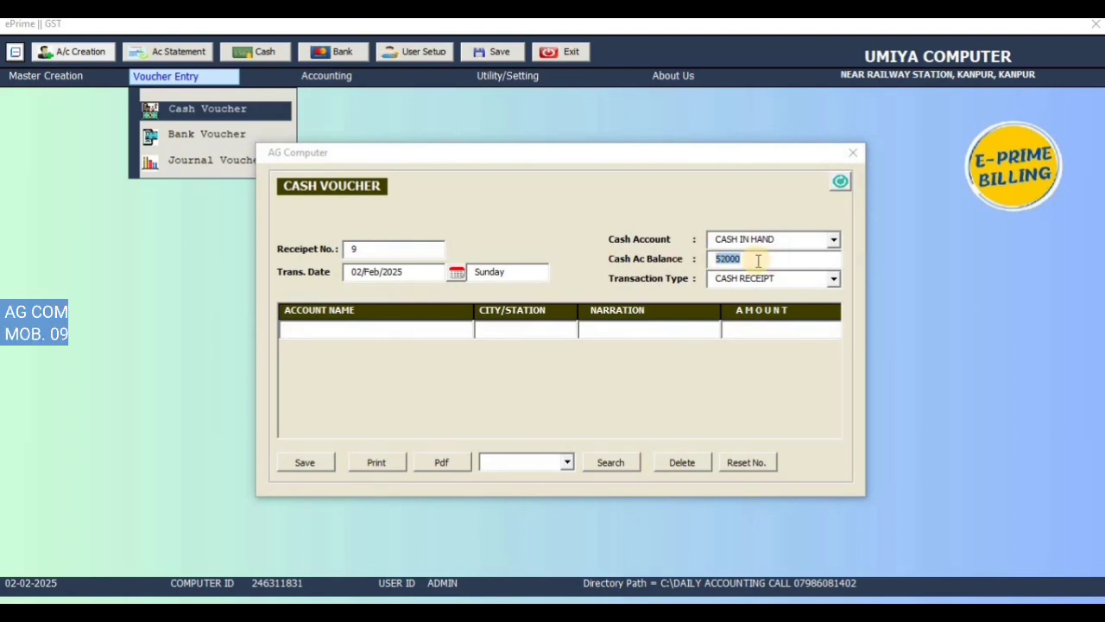
pyautogui.click(569, 464)
pyautogui.click(562, 474)
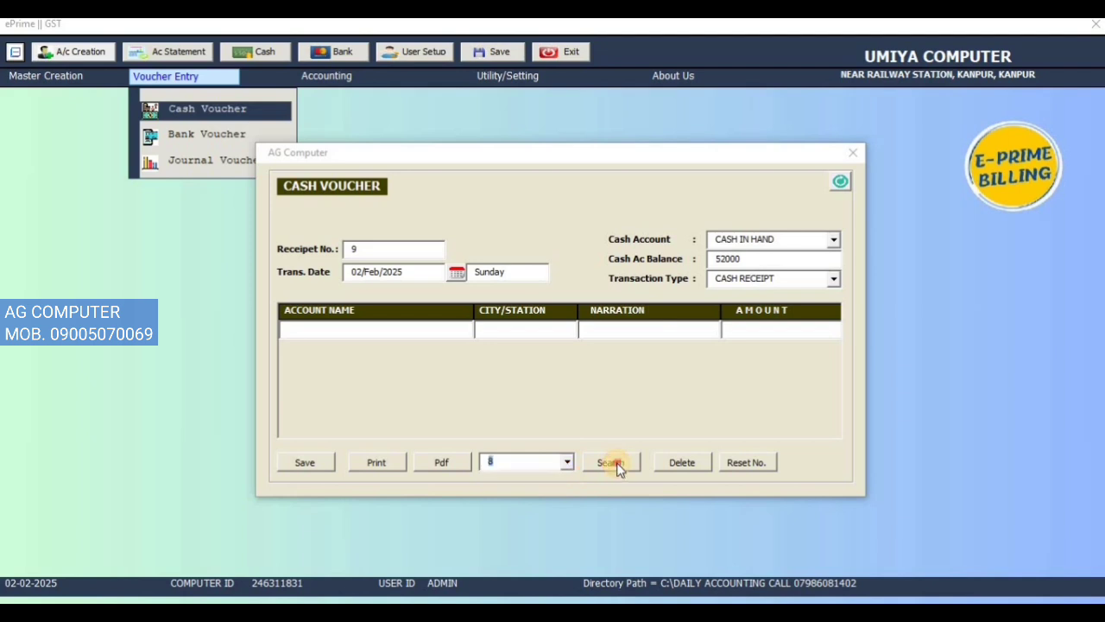
pyautogui.click(607, 462)
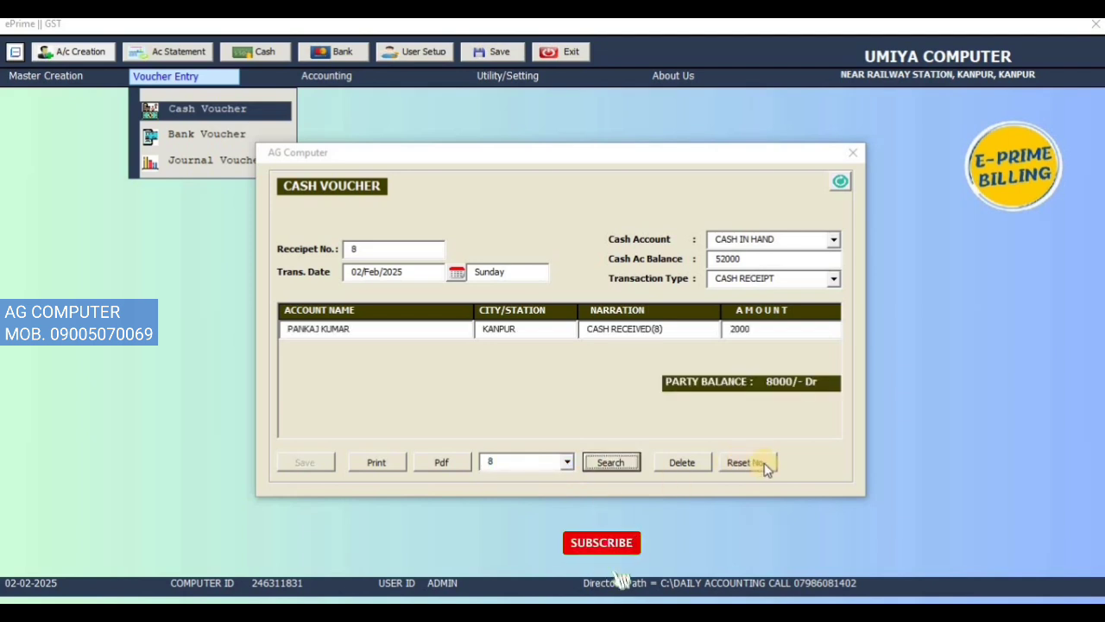
pyautogui.click(386, 249)
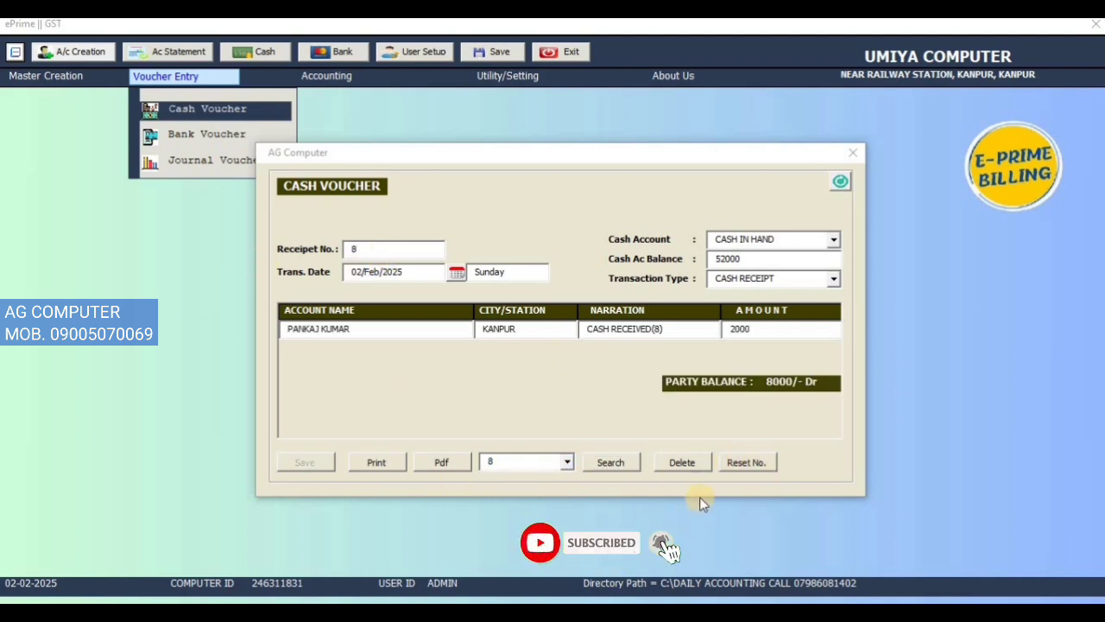
# Step: Export cash receipt 8 as a PDF, then close the PDF and the cleared cash voucher form
pyautogui.click(437, 462)
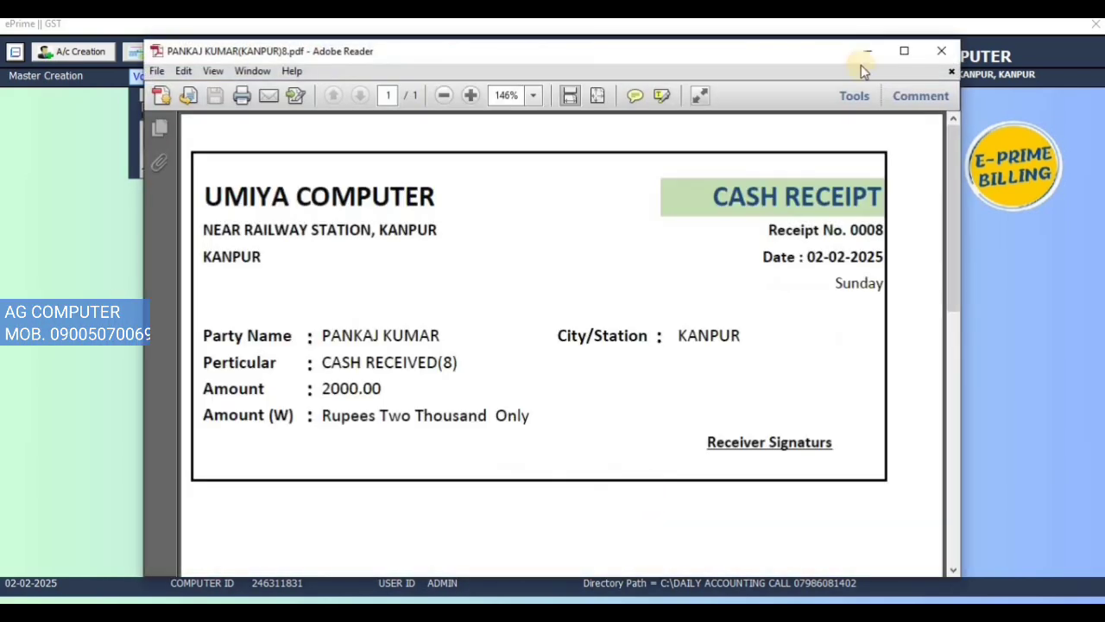
pyautogui.click(941, 52)
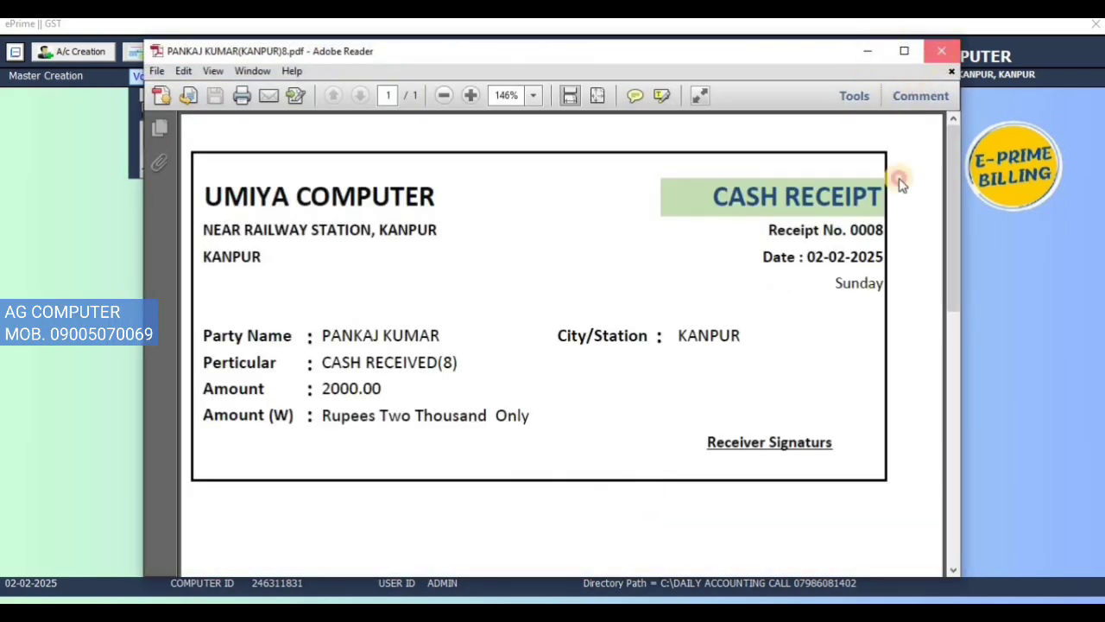
pyautogui.click(841, 184)
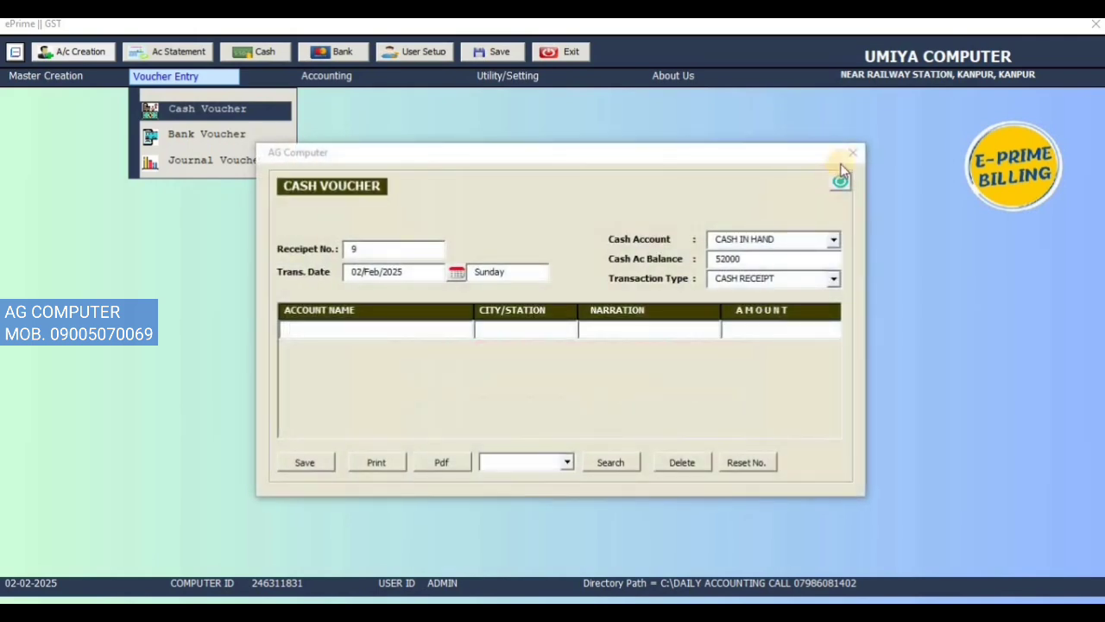
pyautogui.click(852, 154)
# Step: Start a new bank voucher, check the HDFC BANK balance, and choose SBI BANK as the bank account
pyautogui.click(168, 77)
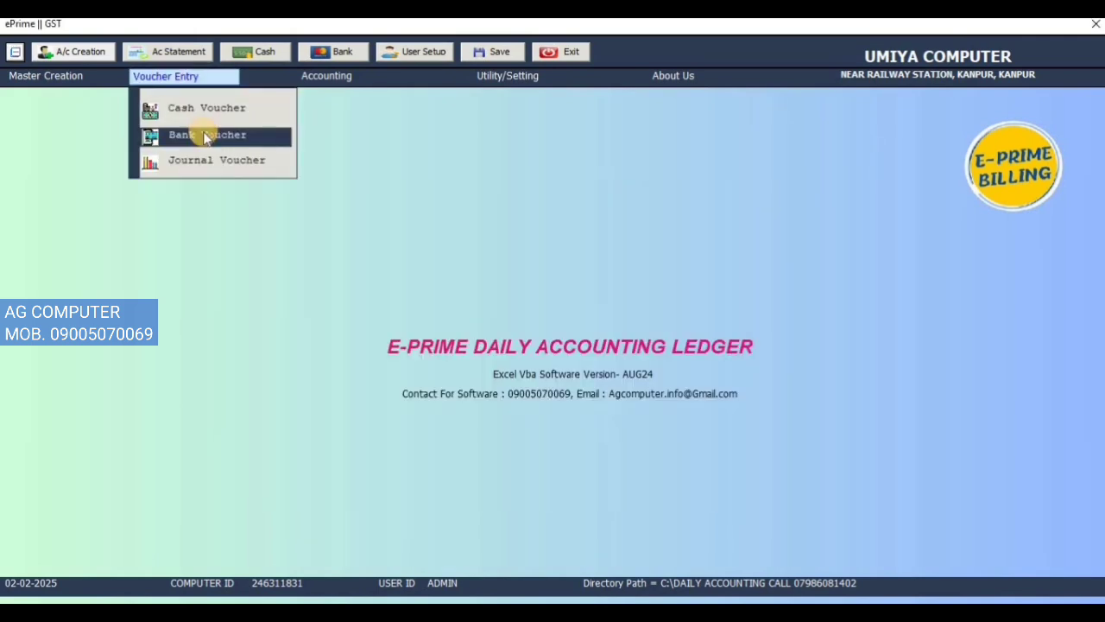
pyautogui.click(190, 136)
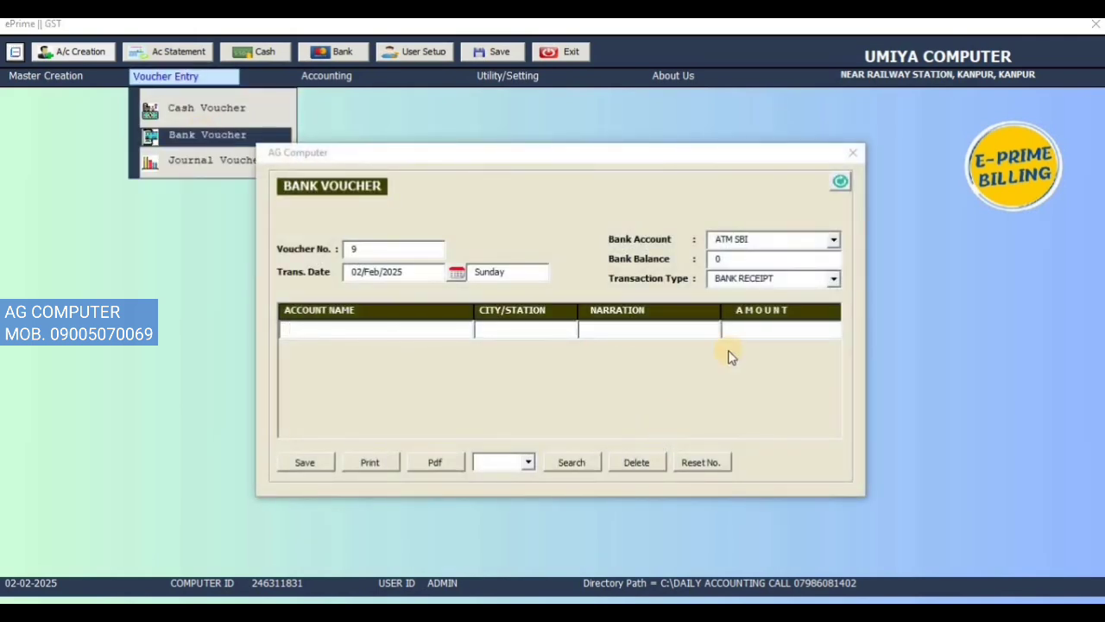
pyautogui.click(833, 242)
pyautogui.click(814, 251)
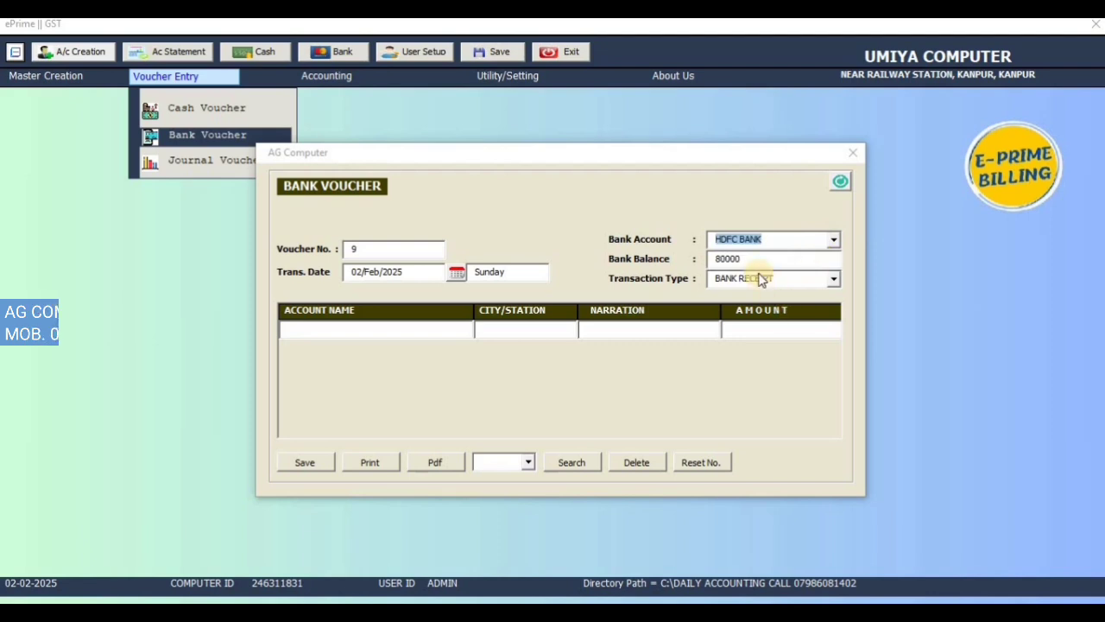
pyautogui.click(831, 240)
pyautogui.click(752, 264)
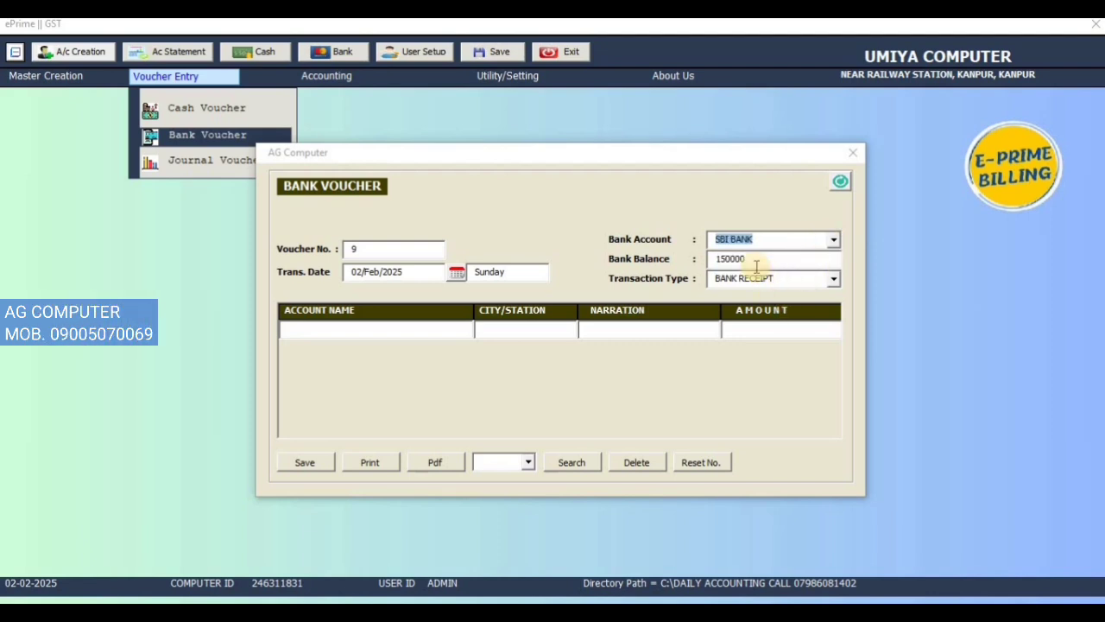
# Step: Choose HDFC BANK as the bank account and enter the KANPUR customer's account in the bank receipt
pyautogui.click(833, 242)
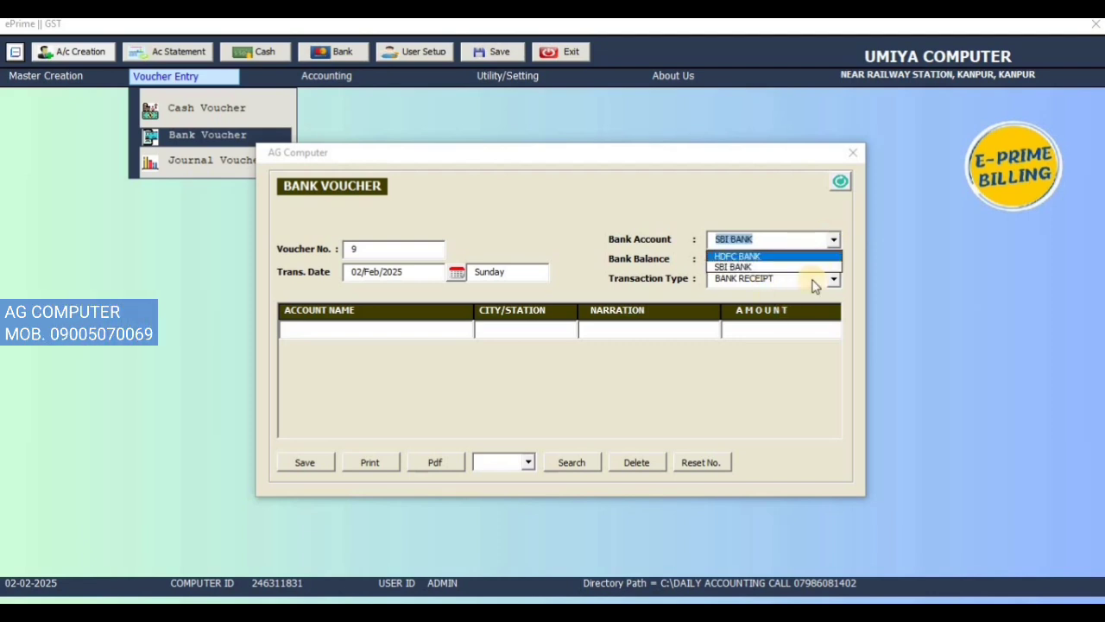
pyautogui.click(798, 301)
pyautogui.click(834, 242)
pyautogui.click(789, 252)
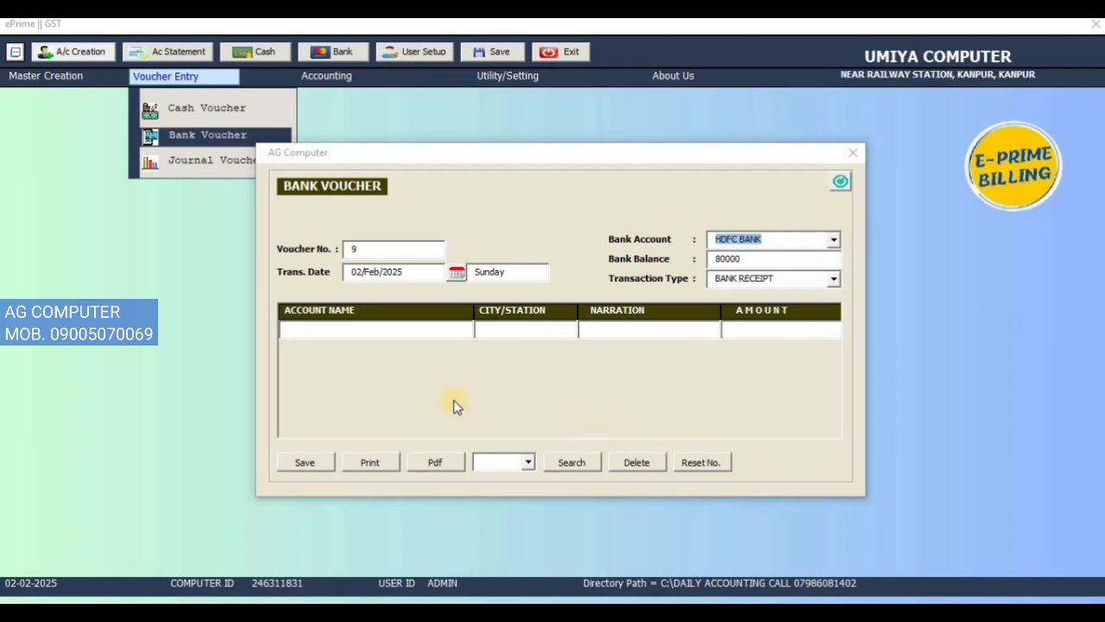
pyautogui.click(442, 337)
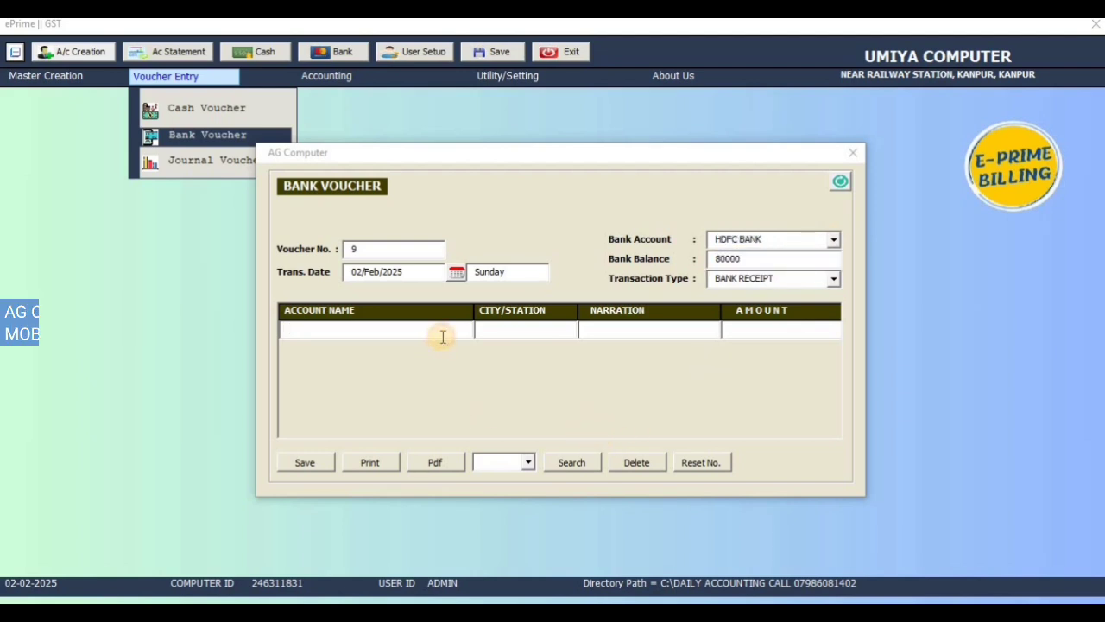
pyautogui.press('Down')
pyautogui.press('Return')
# Step: Set the narration to PHONE PAY and the amount to 1000, and save the HDFC BANK receipt
pyautogui.press('Return')
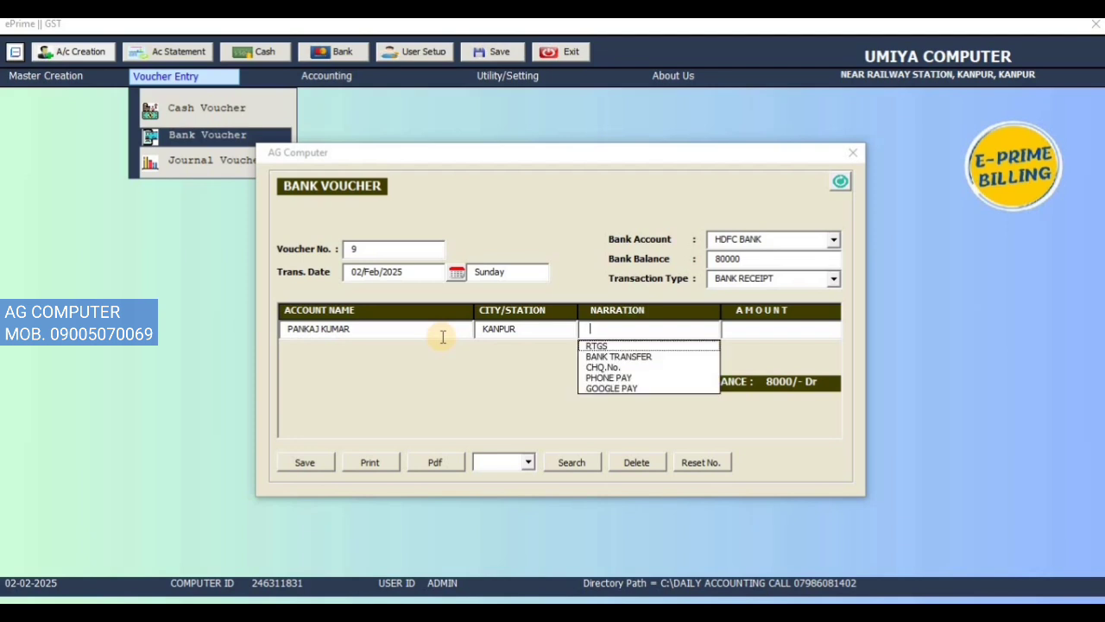
pyautogui.press('Down')
pyautogui.press('Down')
pyautogui.press('Down')
pyautogui.press('Down')
pyautogui.press('Return')
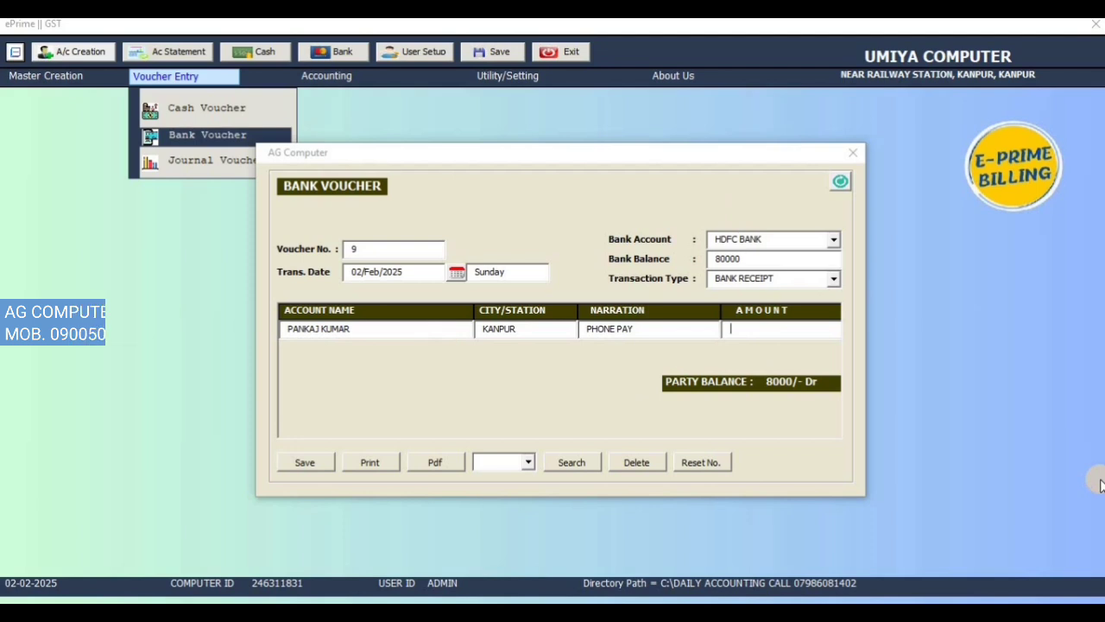
pyautogui.write('1000')
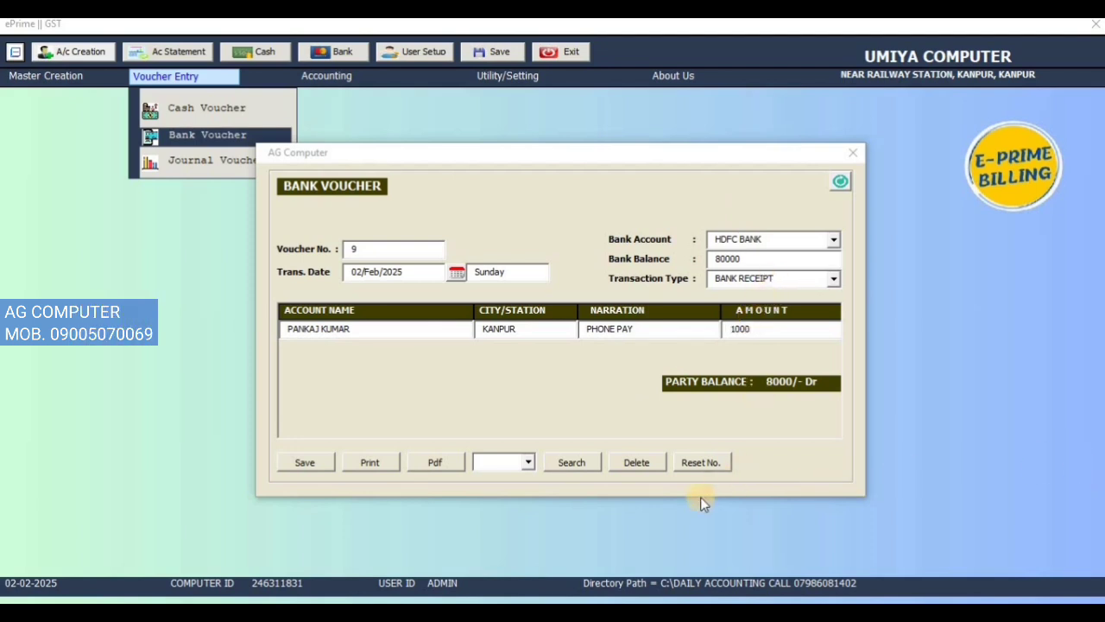
pyautogui.click(310, 463)
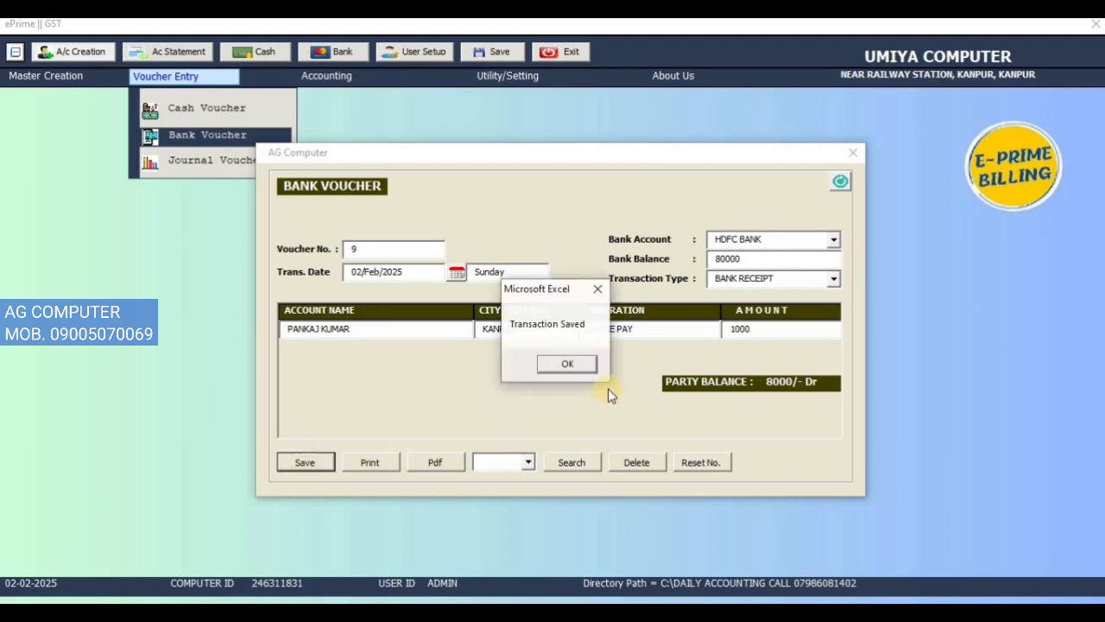
pyautogui.click(576, 361)
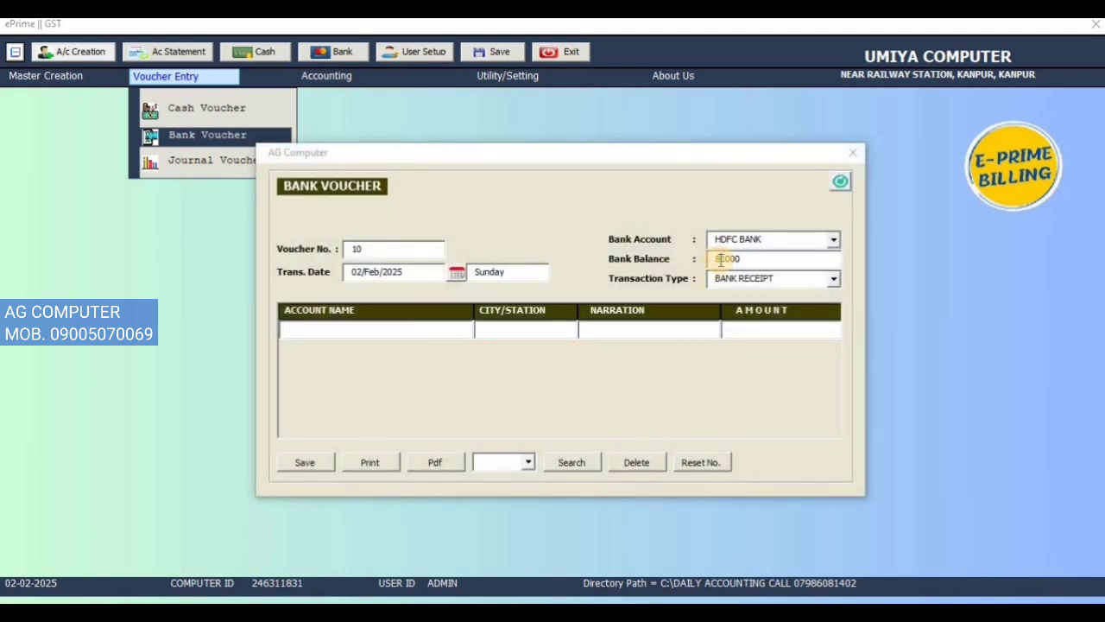
# Step: Choose SBI BANK as the bank account for the new receipt and enter the KANPUR customer's account
pyautogui.doubleClick(753, 259)
pyautogui.click(424, 332)
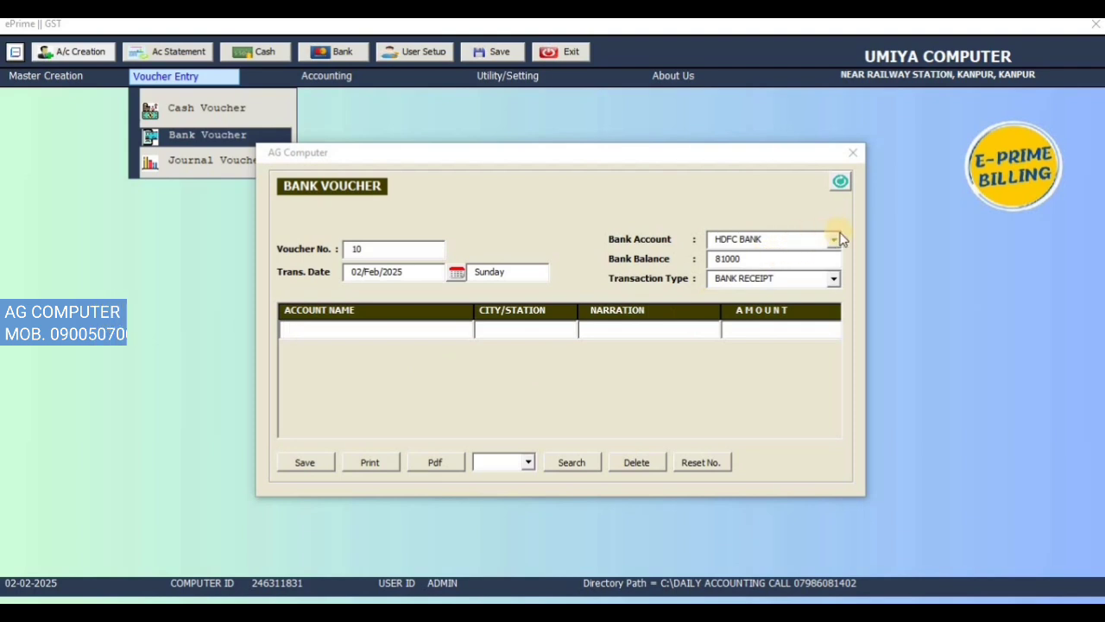
pyautogui.click(834, 240)
pyautogui.click(803, 266)
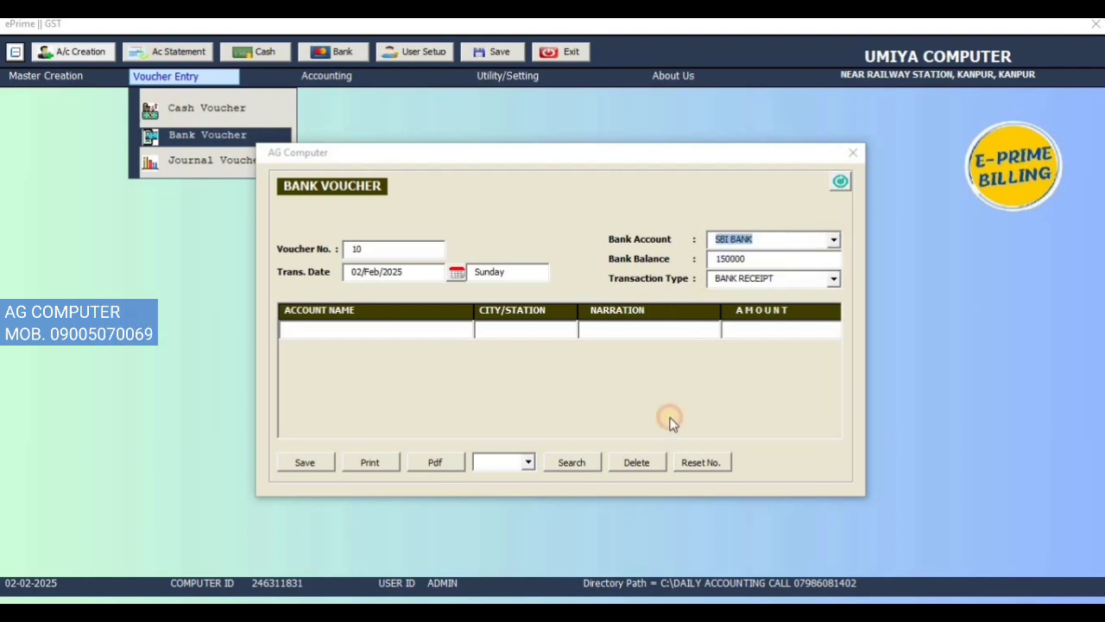
pyautogui.click(397, 322)
pyautogui.write('p')
pyautogui.press('Return')
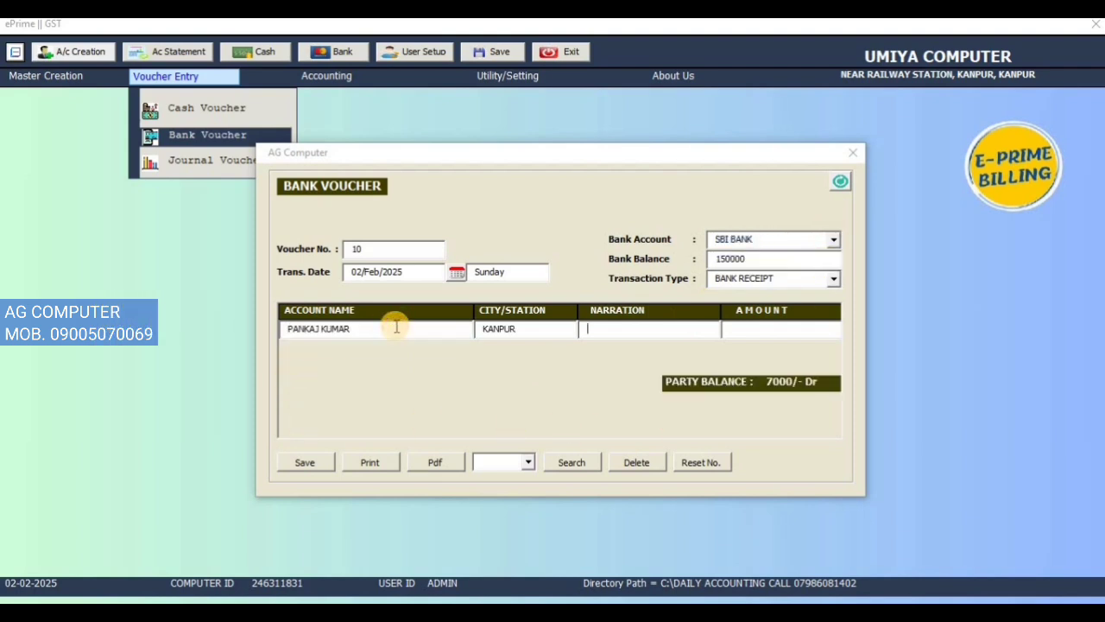
# Step: Set the narration to RTGS and the amount to 2000, and save the SBI BANK receipt
pyautogui.press('Down')
pyautogui.press('Down')
pyautogui.press('Return')
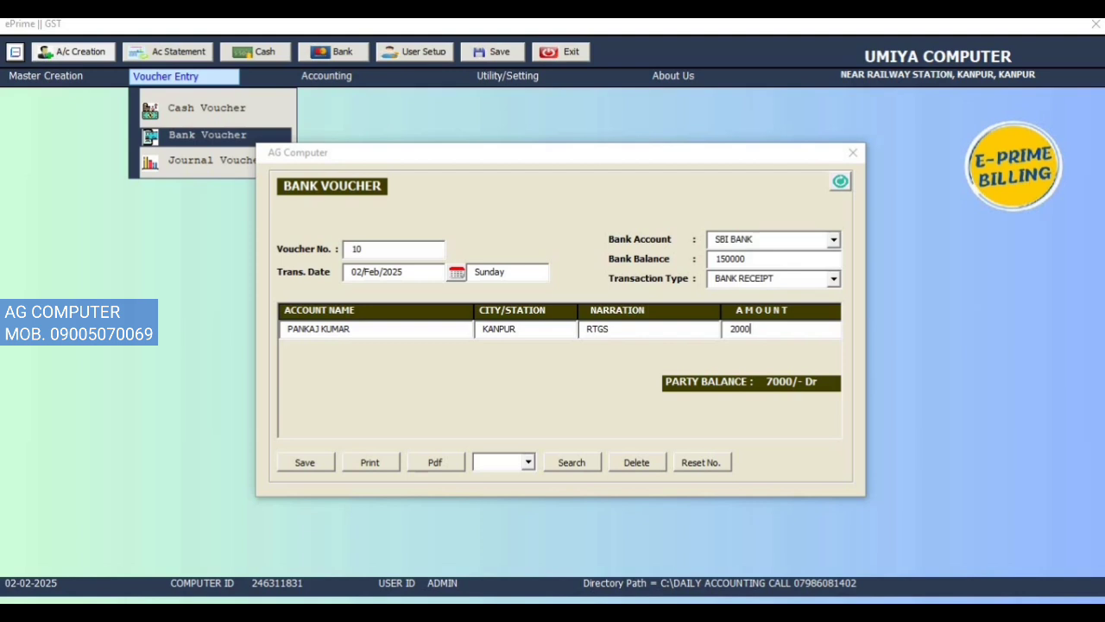
pyautogui.click(309, 464)
pyautogui.click(586, 367)
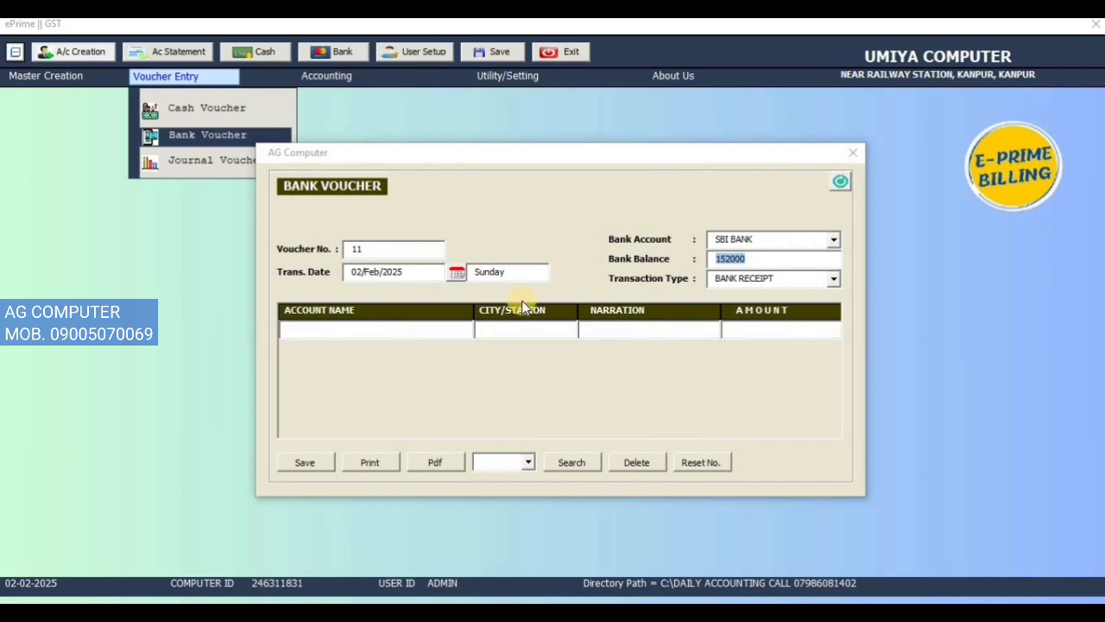
# Step: Enter the KANPUR customer's account in the next SBI BANK voucher with narration PAY UPI and amount 40000
pyautogui.click(357, 324)
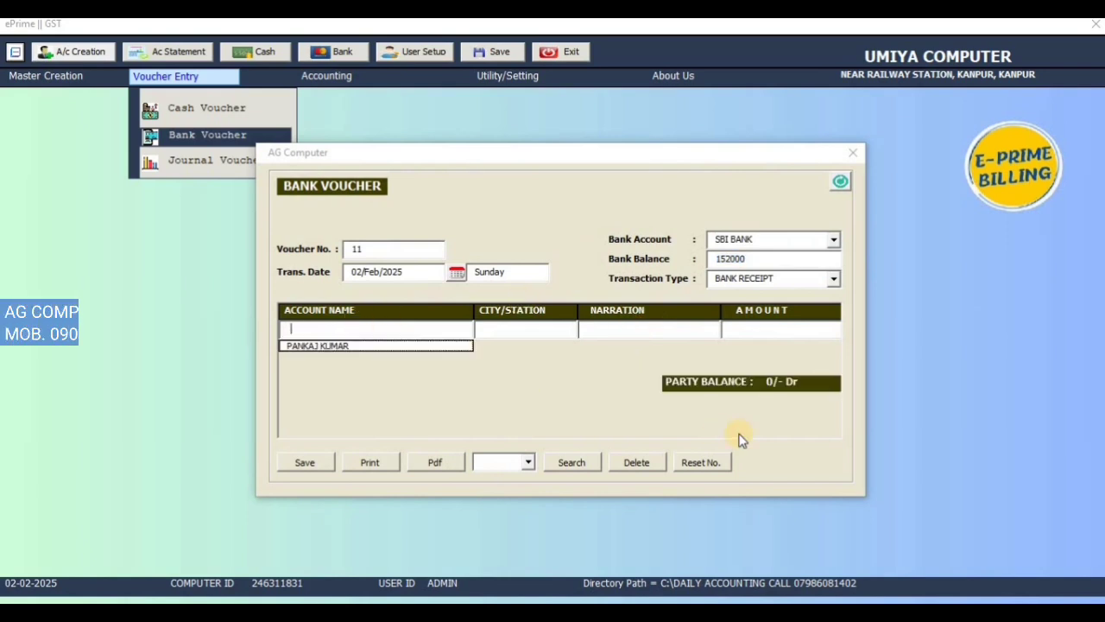
pyautogui.press('Down')
pyautogui.press('Return')
pyautogui.press('Return')
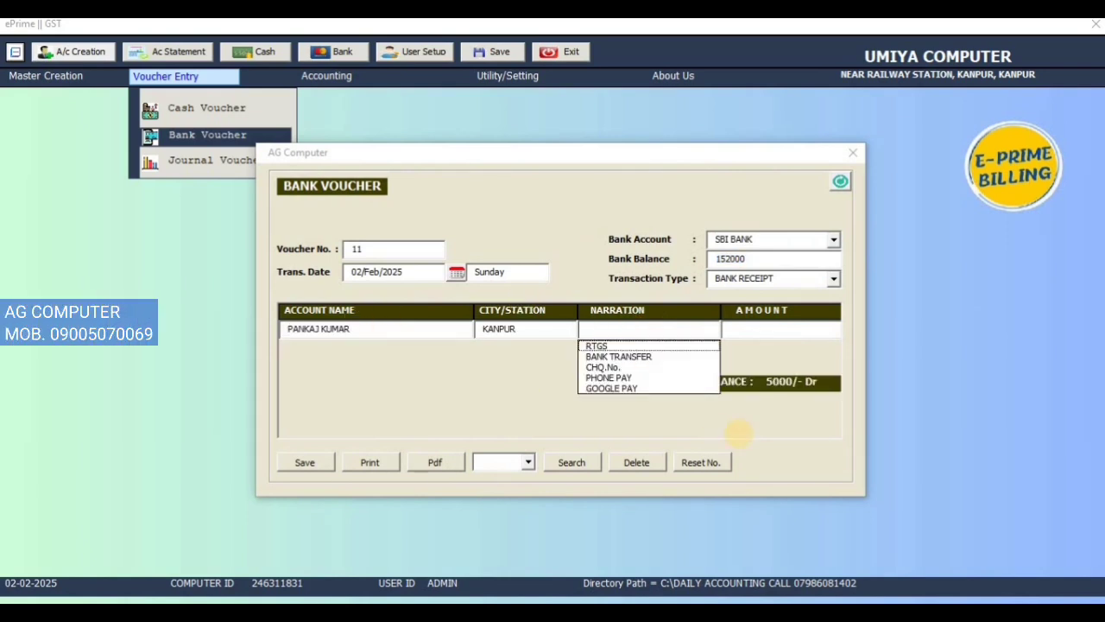
pyautogui.write('PAY UPI')
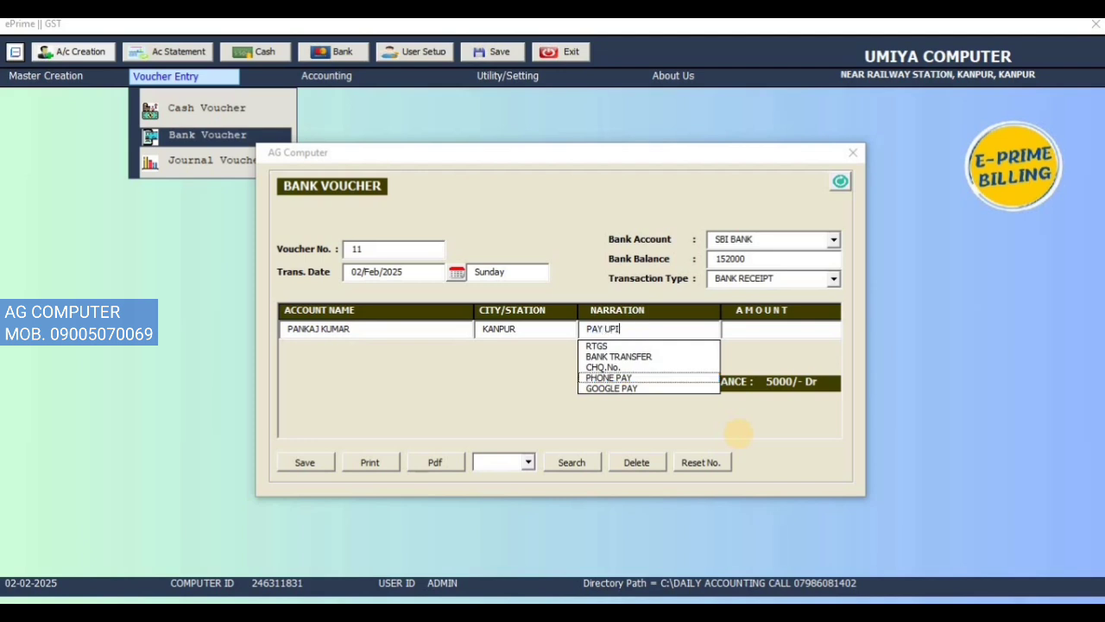
pyautogui.press('Return')
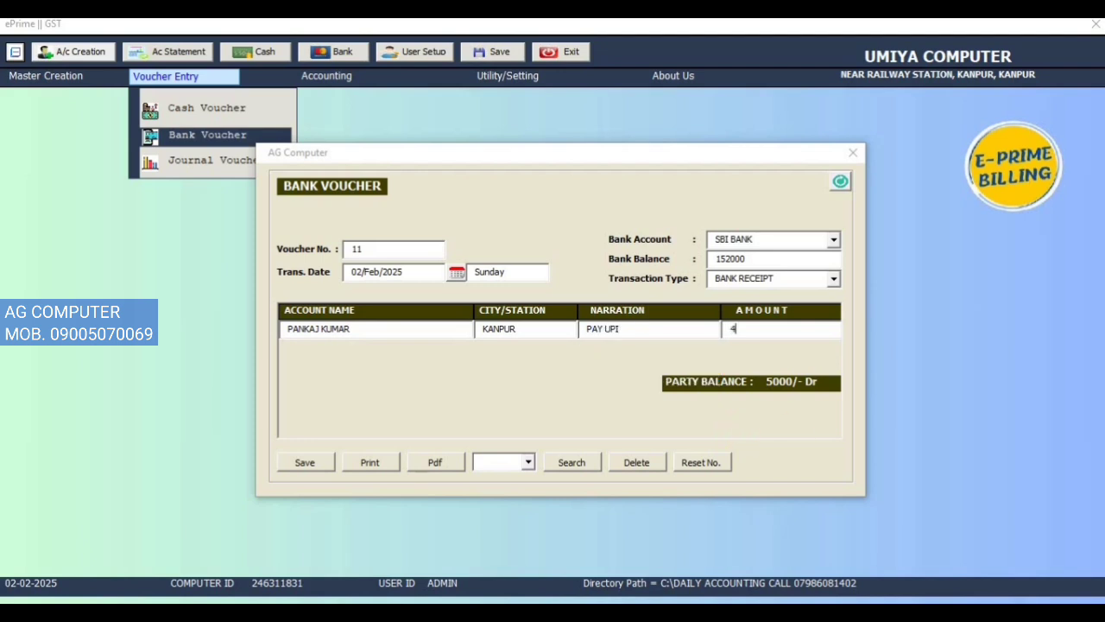
pyautogui.write('0000')
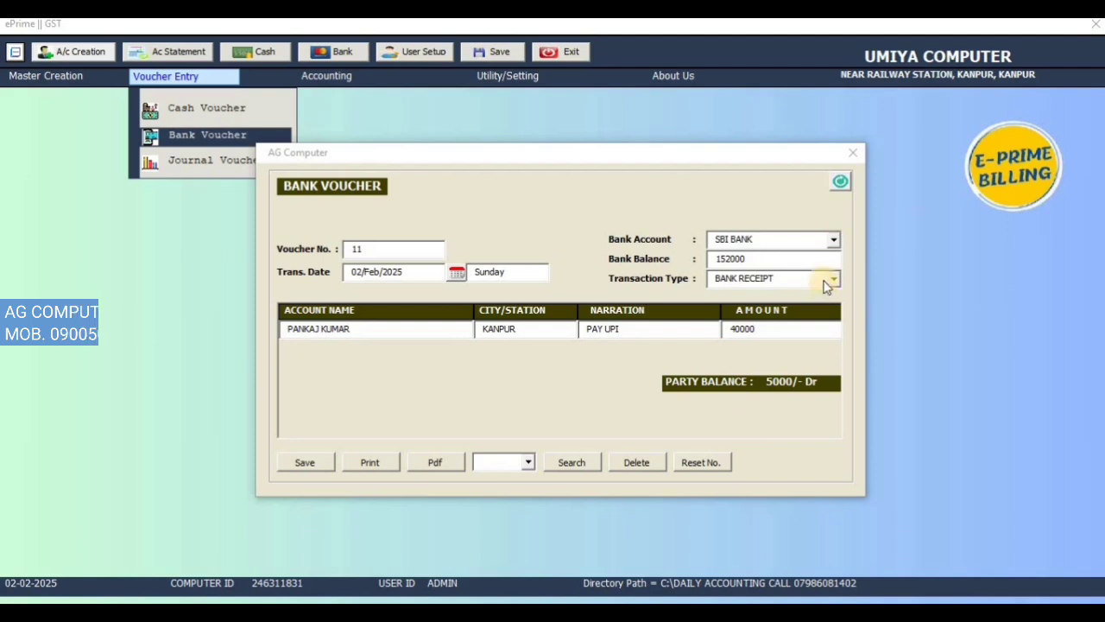
# Step: Choose BANK PAYMENT as the transaction type, save the SBI BANK voucher and dismiss the confirmation
pyautogui.click(831, 278)
pyautogui.click(777, 306)
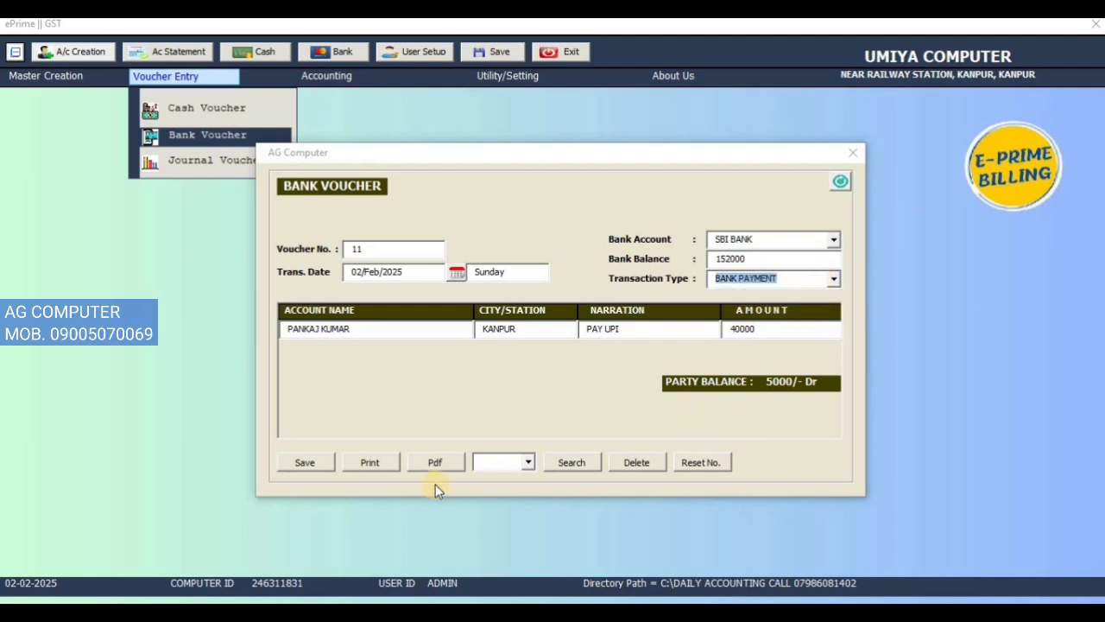
pyautogui.click(307, 465)
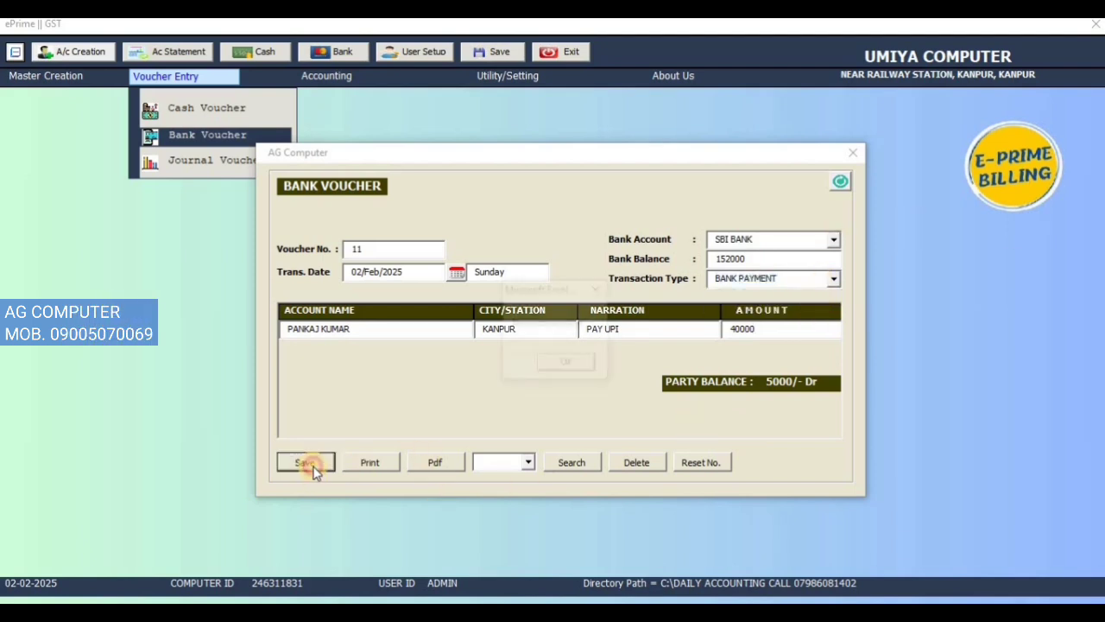
pyautogui.click(566, 364)
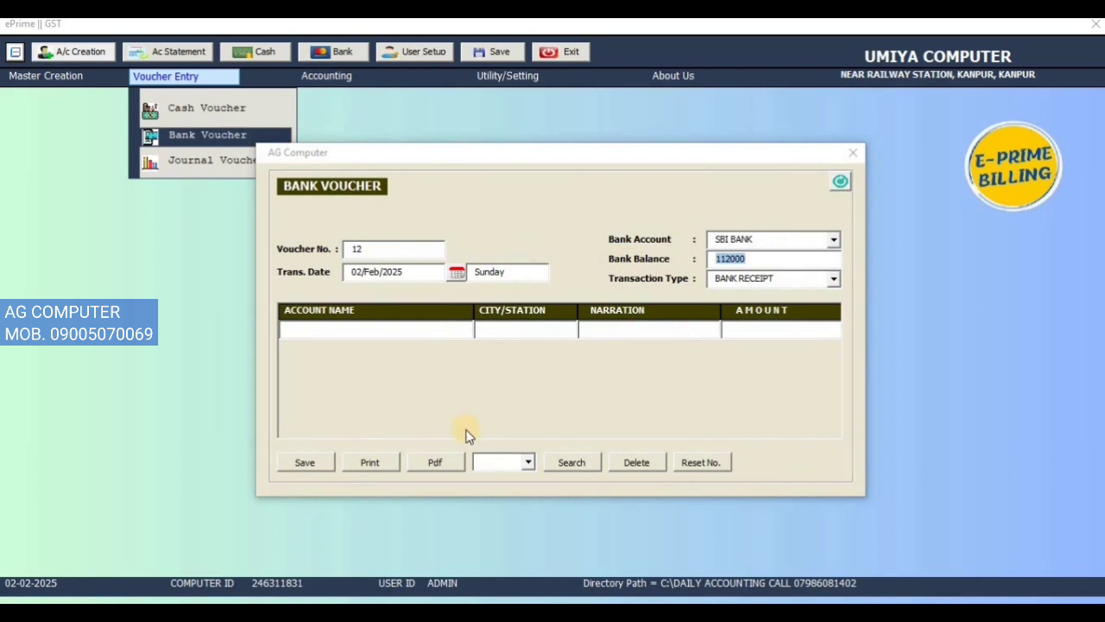
# Step: Check the HDFC BANK balance in the blank voucher and close the bank voucher form
pyautogui.click(836, 239)
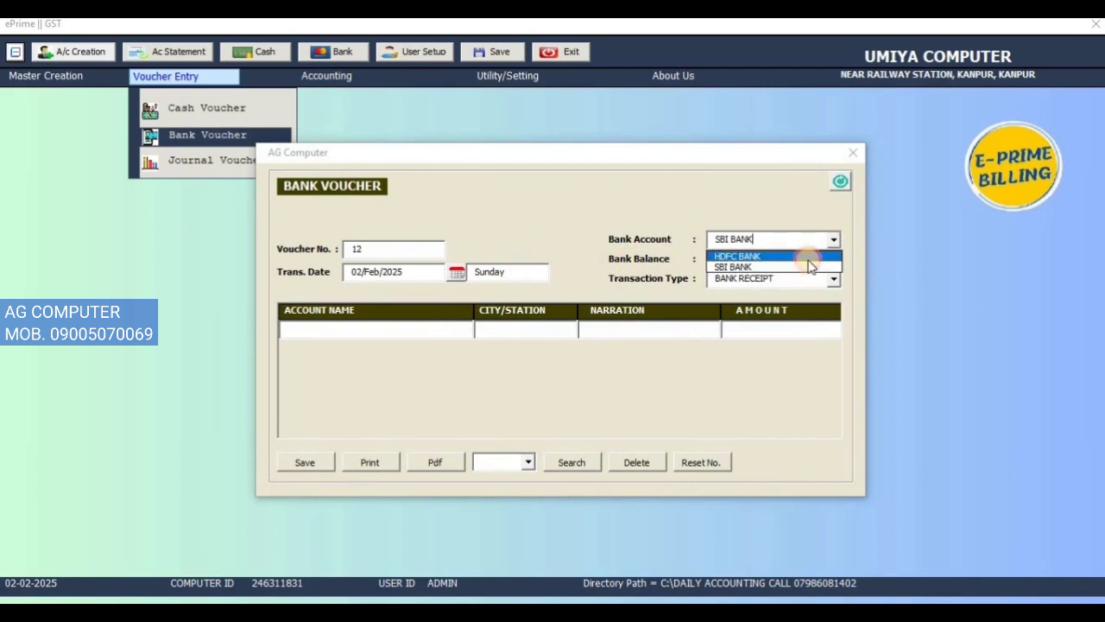
pyautogui.click(809, 259)
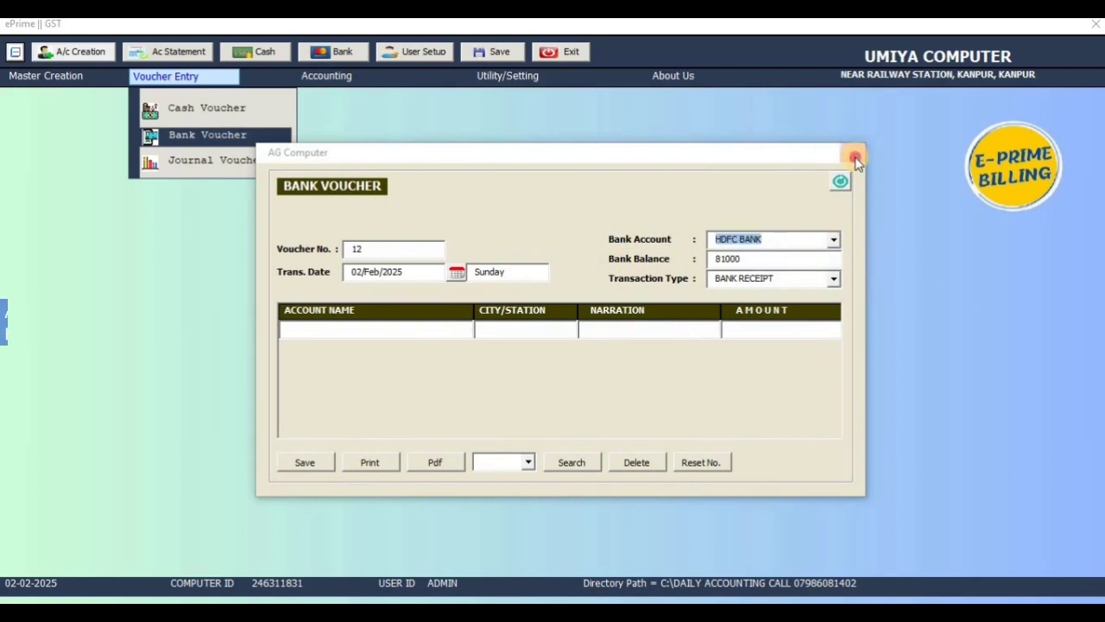
pyautogui.click(840, 180)
# Step: Display the account statement for HDFC BANK and examine its opening balance and PHONE PAY entries
pyautogui.click(357, 80)
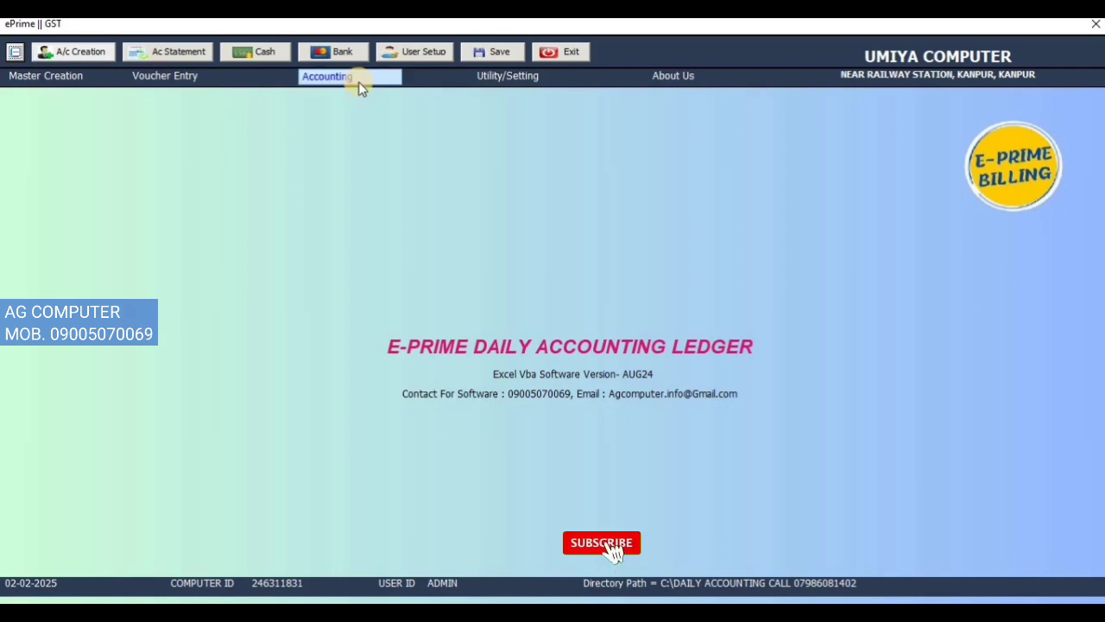
pyautogui.click(360, 105)
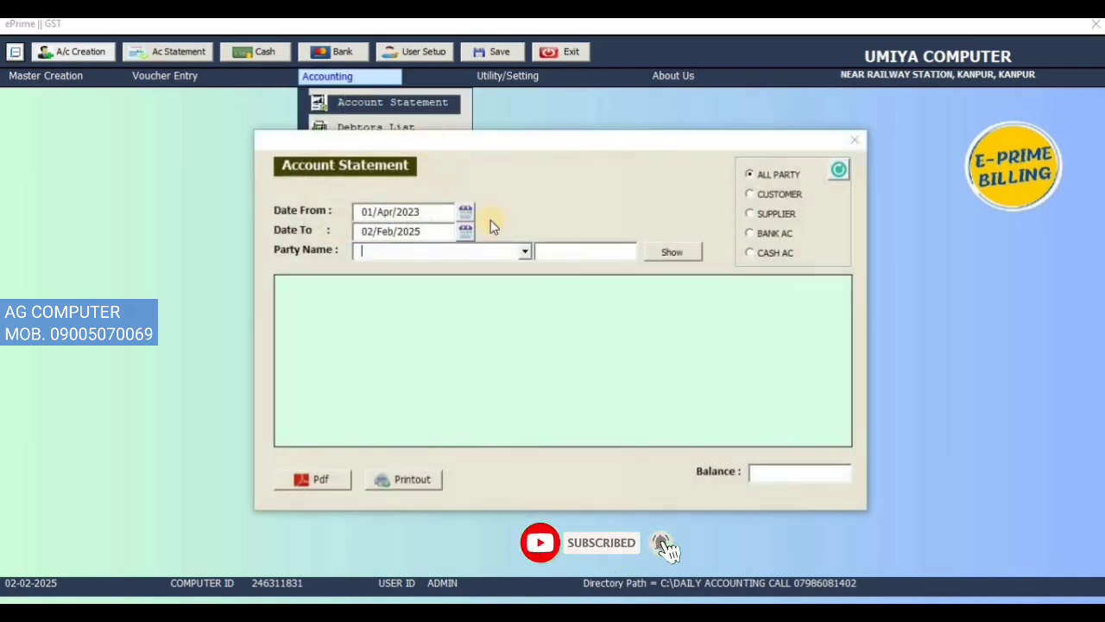
pyautogui.click(523, 252)
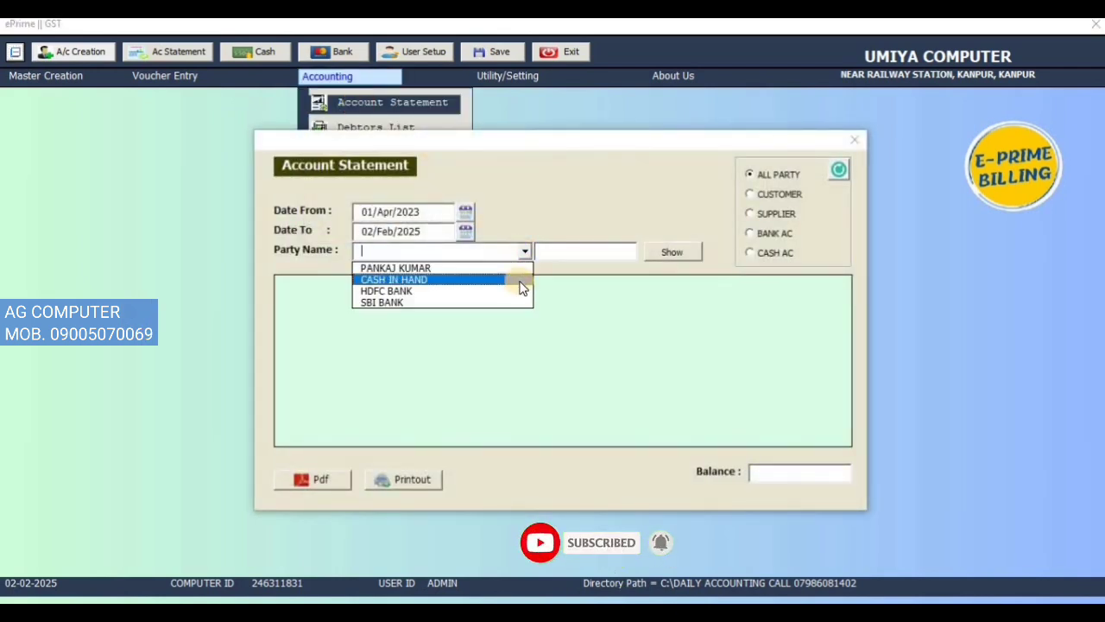
pyautogui.click(513, 291)
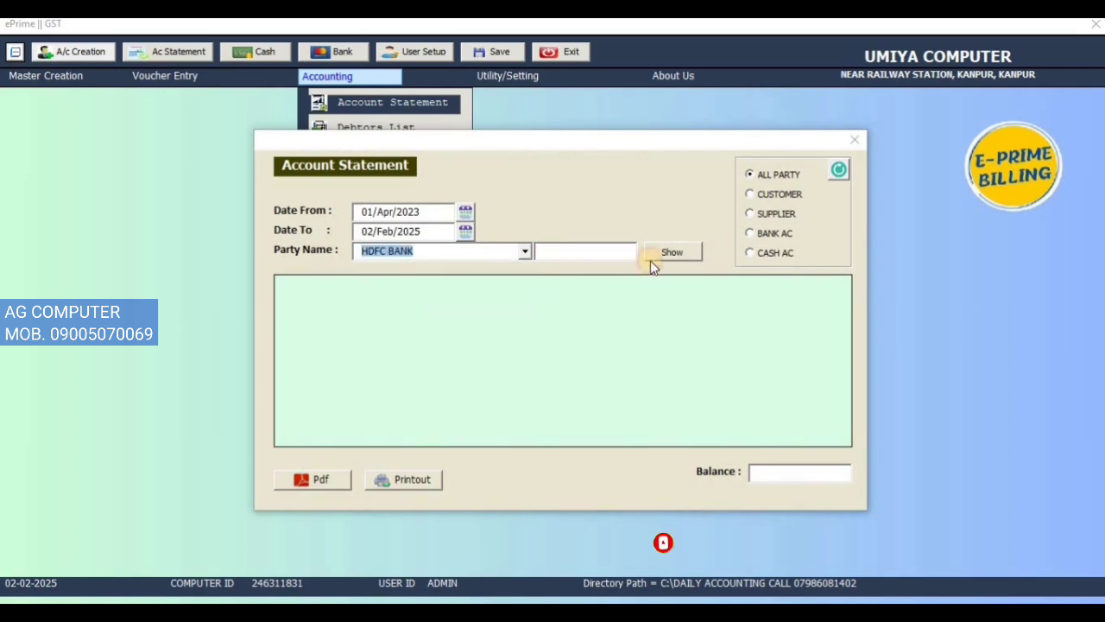
pyautogui.click(658, 252)
pyautogui.click(603, 294)
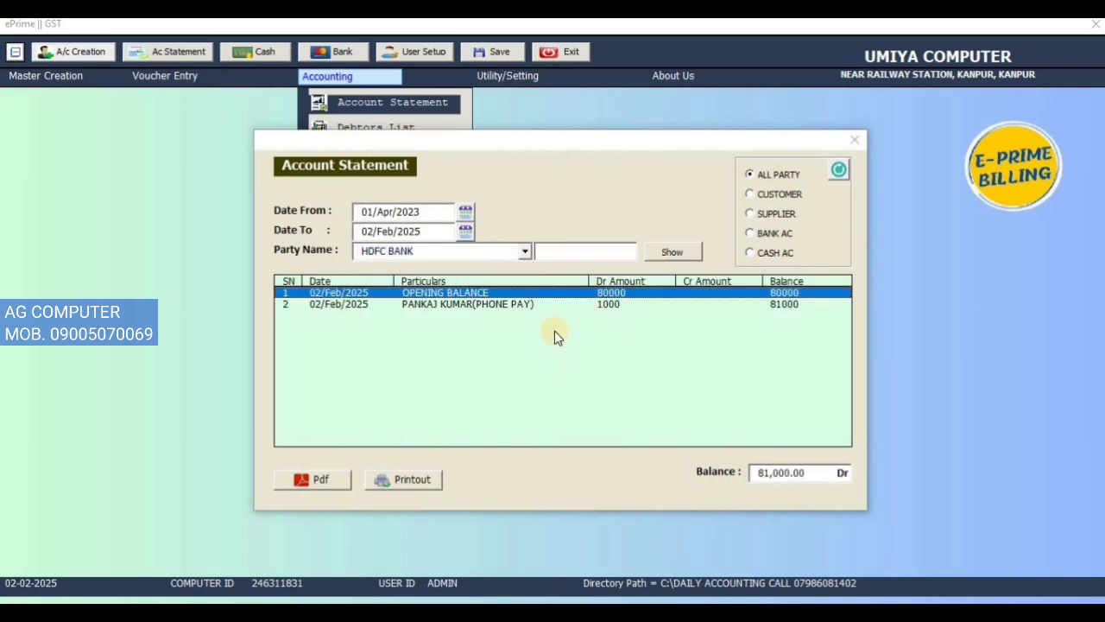
pyautogui.click(502, 306)
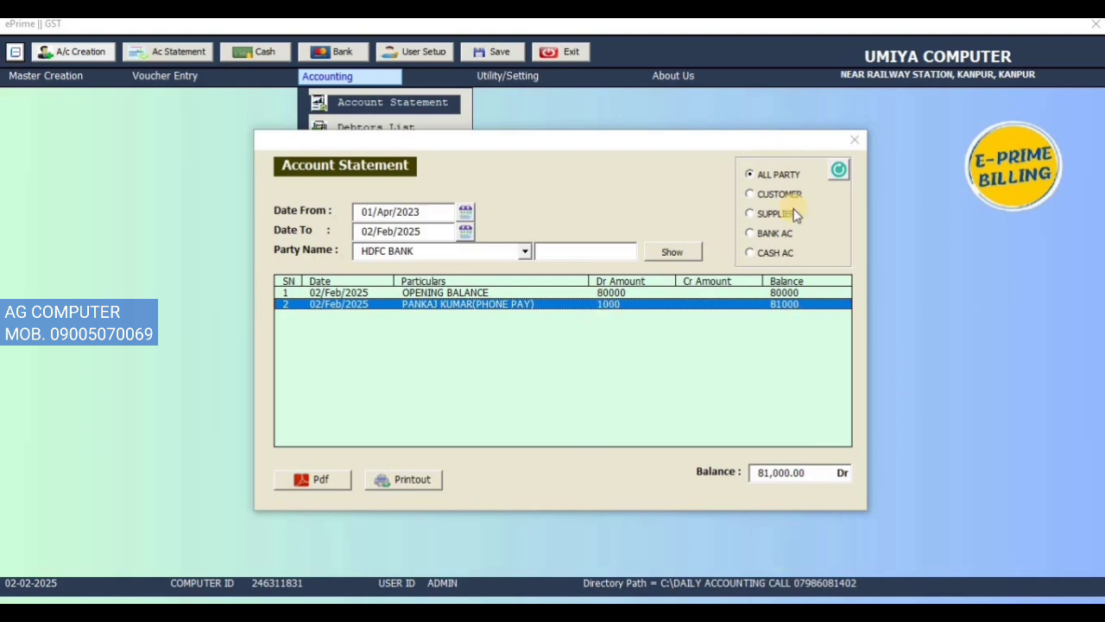
# Step: Display the account statement for SBI BANK
pyautogui.click(524, 251)
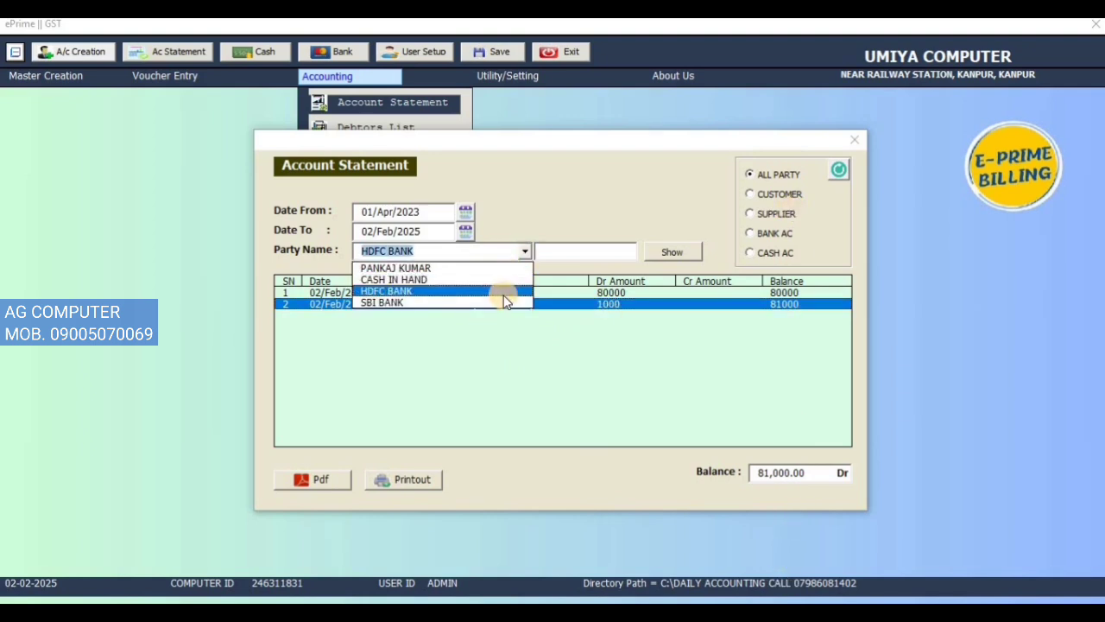
pyautogui.click(504, 292)
pyautogui.click(526, 251)
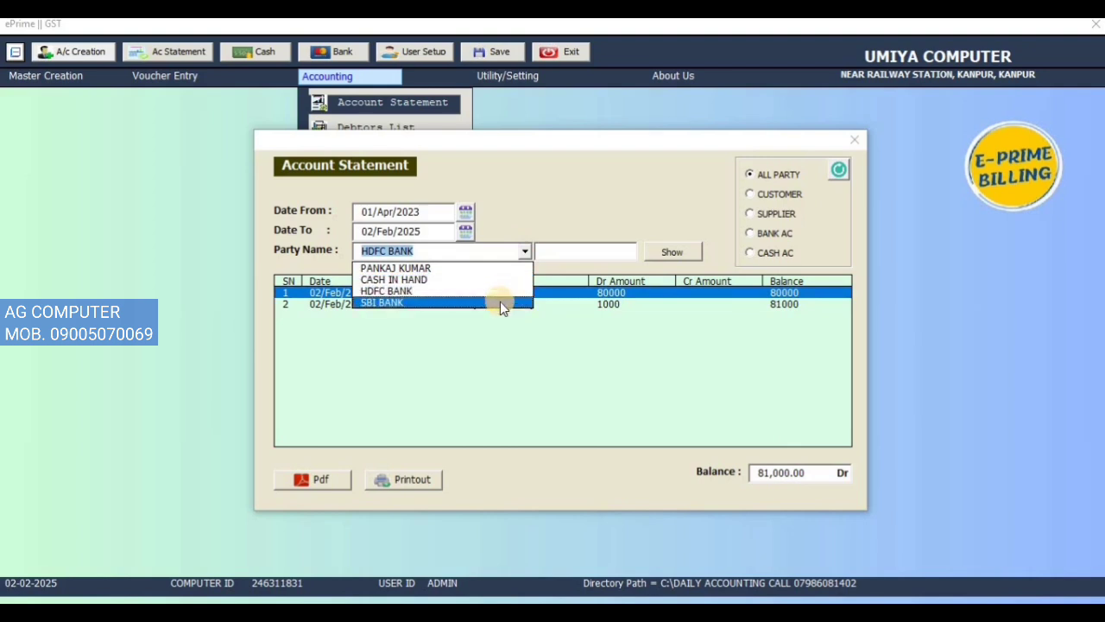
pyautogui.click(501, 302)
pyautogui.click(651, 259)
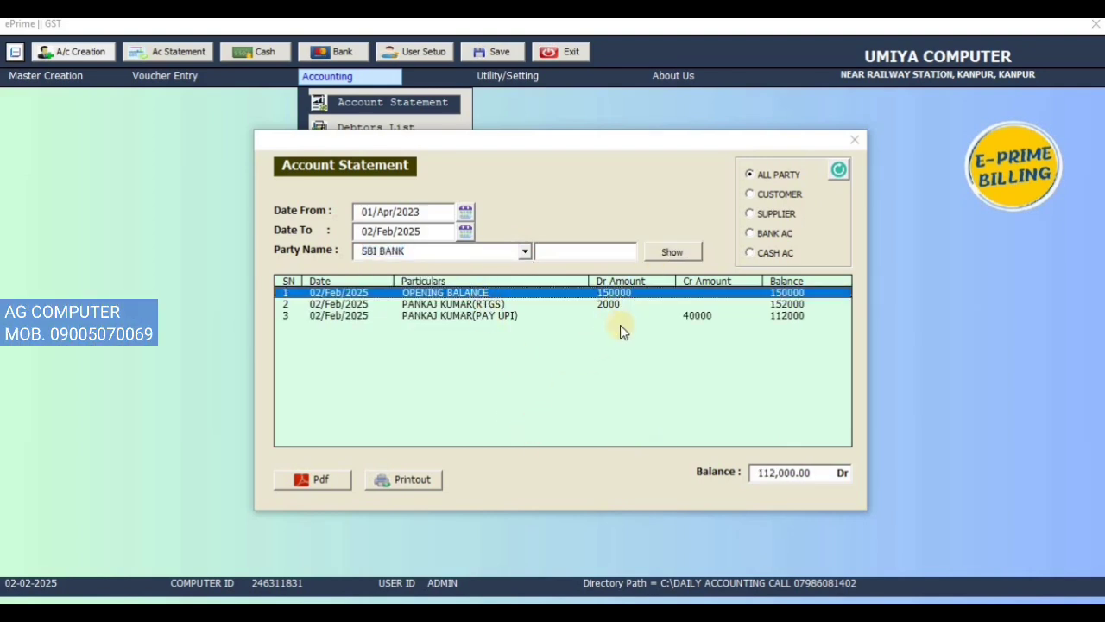
# Step: Review the RTGS and PAY UPI entries in the SBI BANK statement and export the statement as a PDF
pyautogui.click(614, 304)
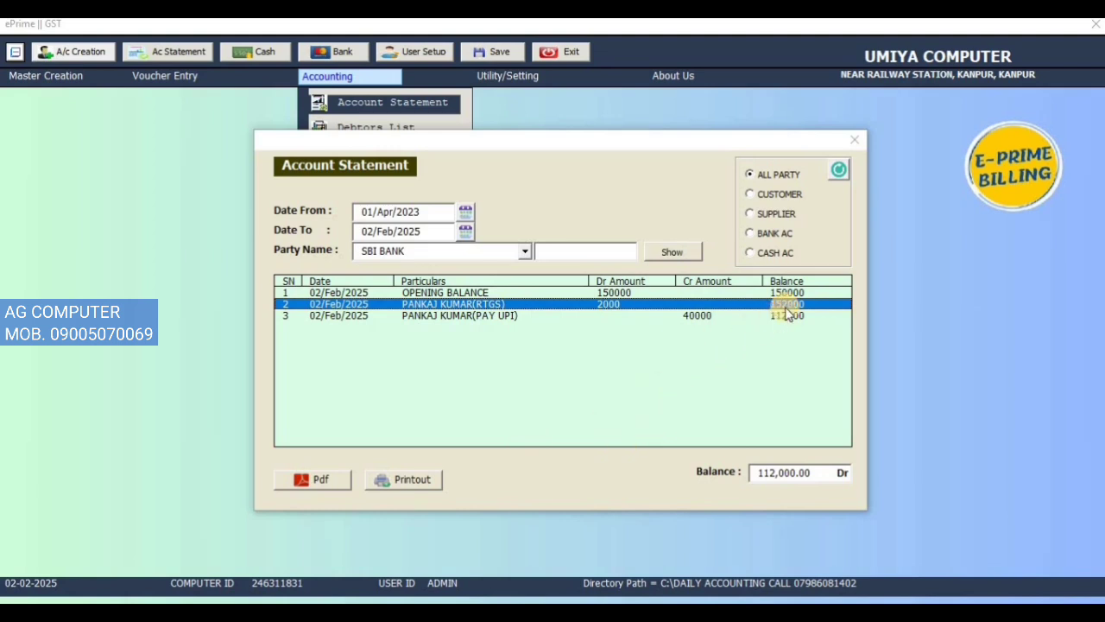
pyautogui.click(536, 317)
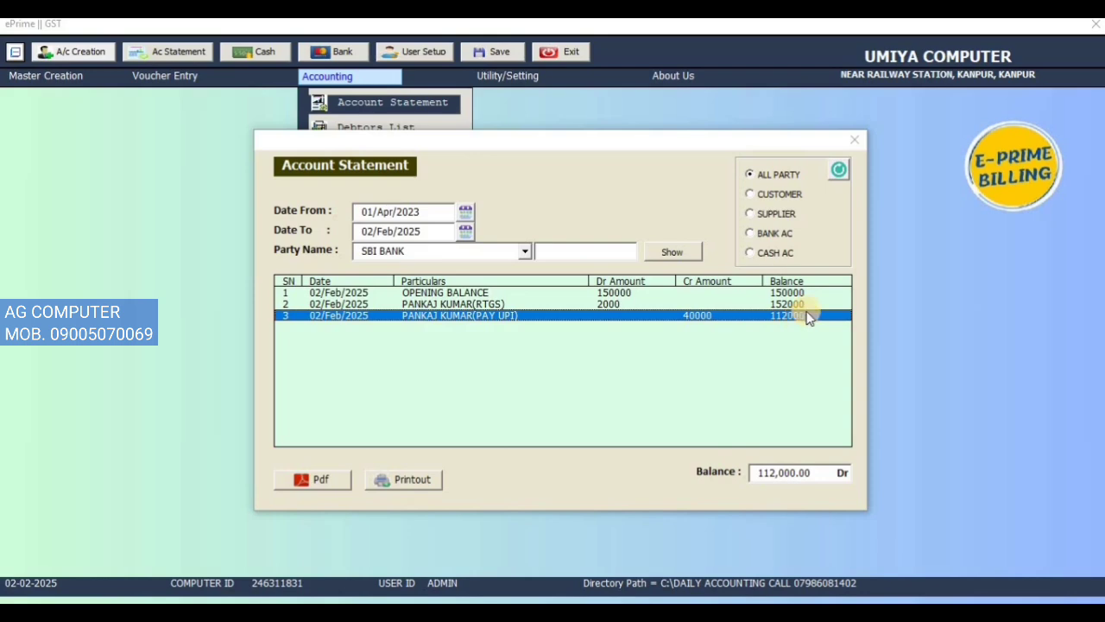
pyautogui.click(335, 485)
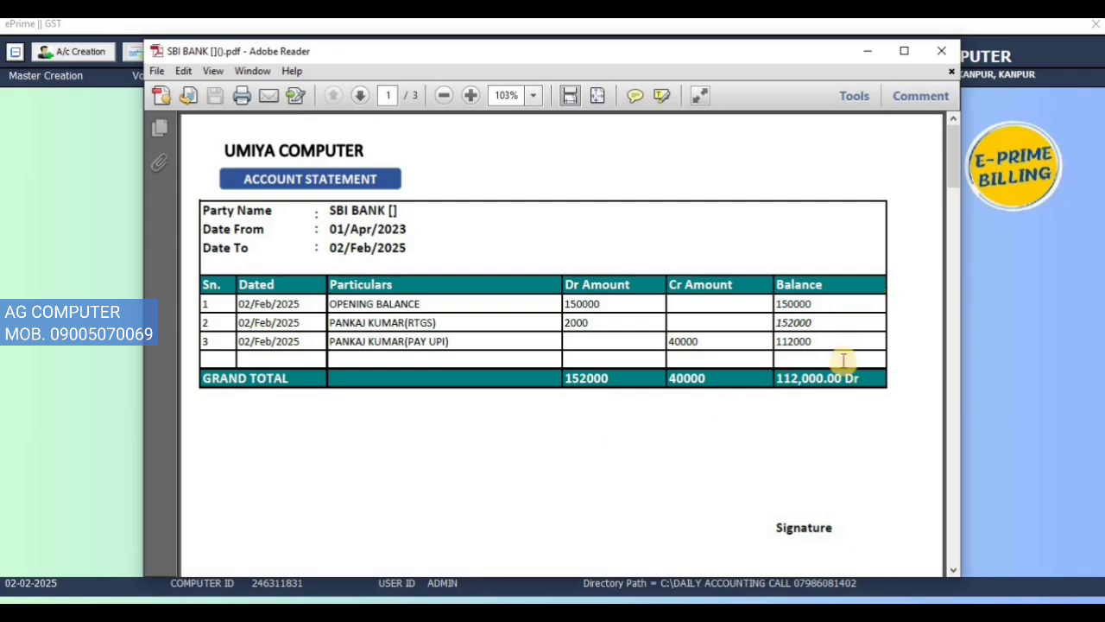
# Step: Close the exported PDF and display the account statement for CASH IN HAND to examine its CASH RECEIVED entry
pyautogui.click(941, 51)
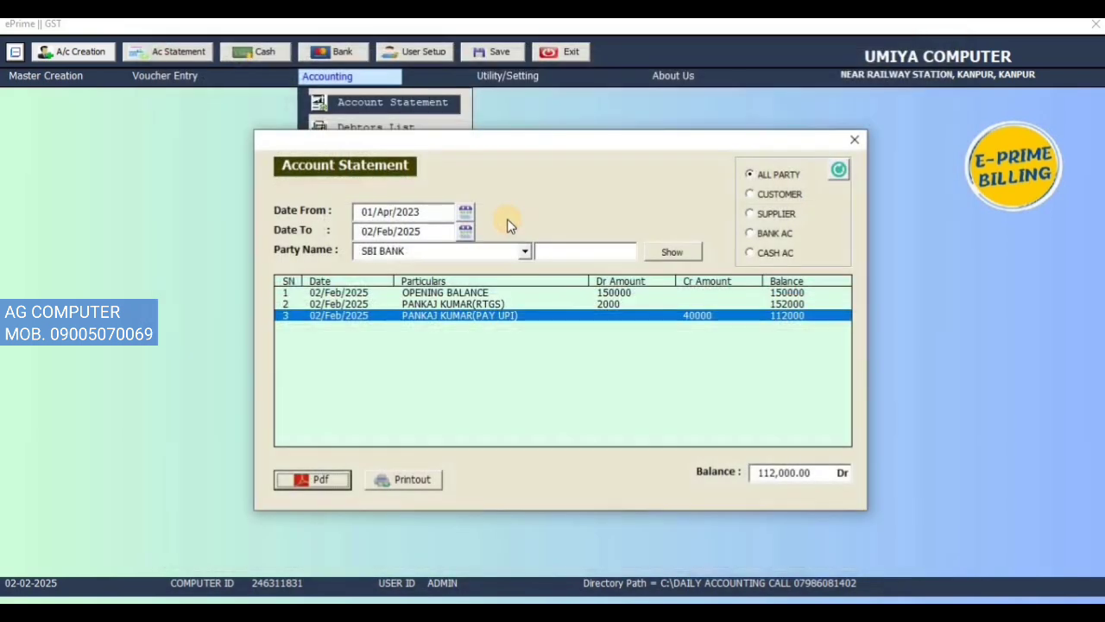
pyautogui.click(829, 173)
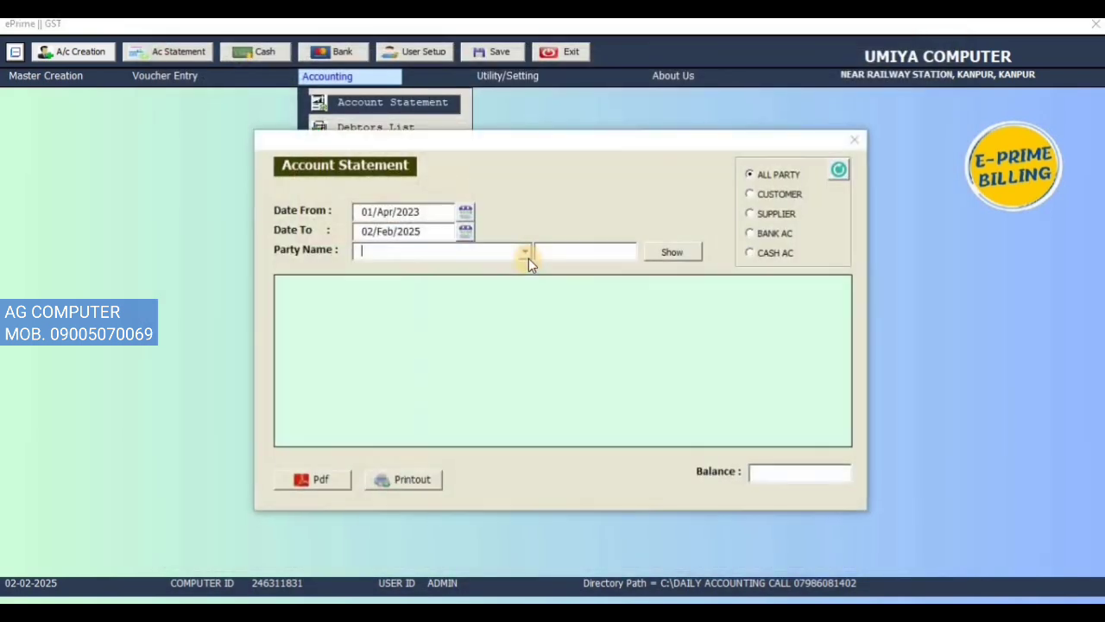
pyautogui.click(525, 253)
pyautogui.click(522, 281)
pyautogui.click(682, 255)
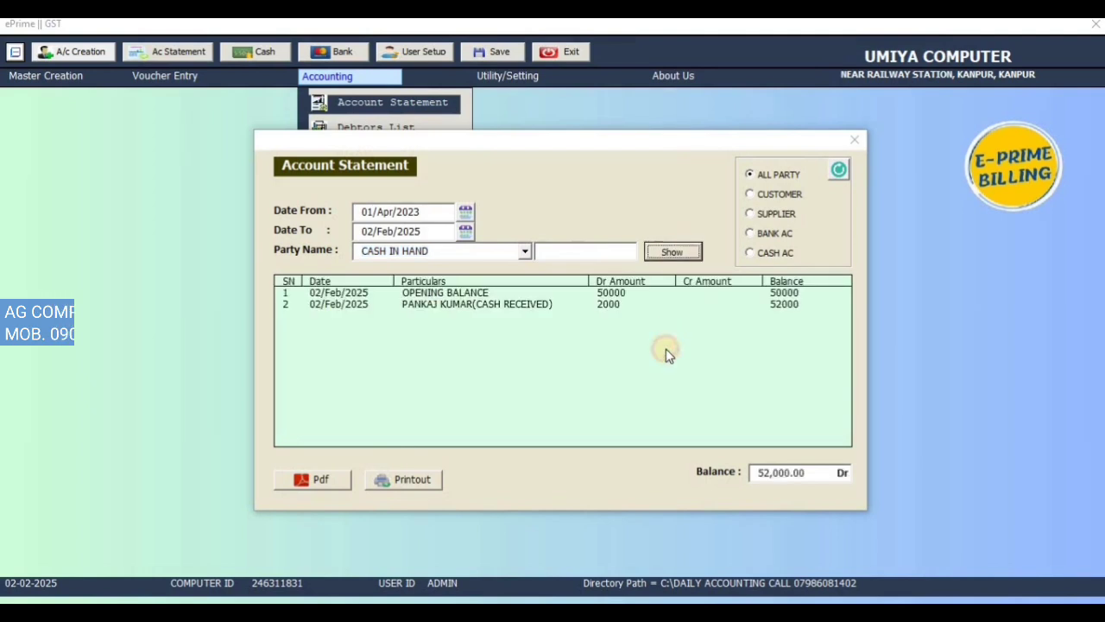
pyautogui.click(607, 304)
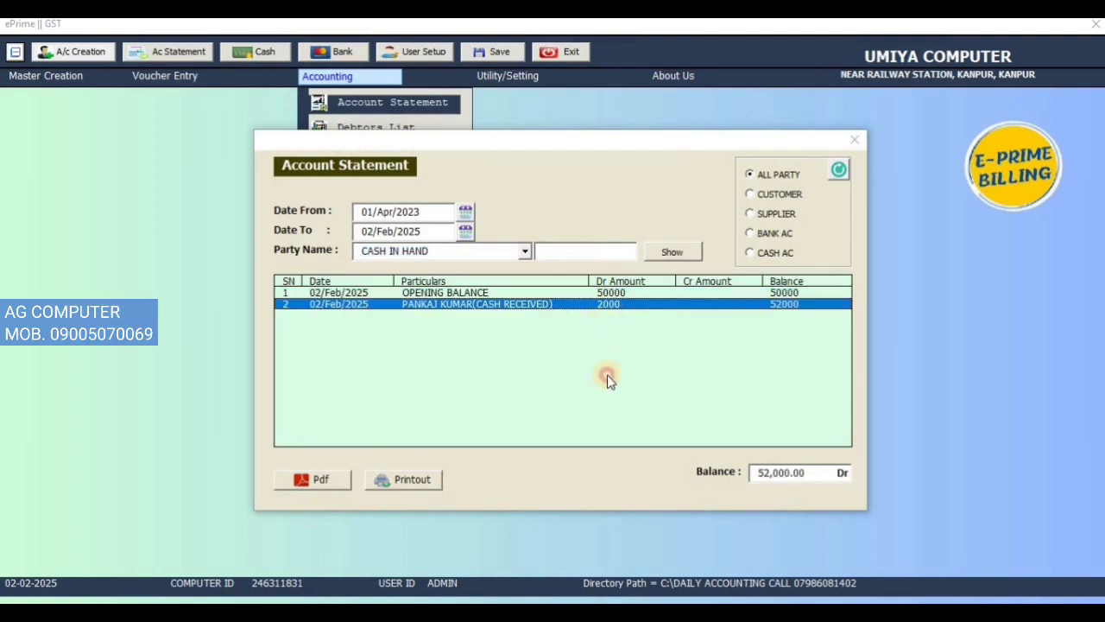
# Step: Display the account statement for the KANPUR customer and examine its CASH RECEIVED, PHONE PAY, RTGS and PAY UPI entries
pyautogui.click(840, 169)
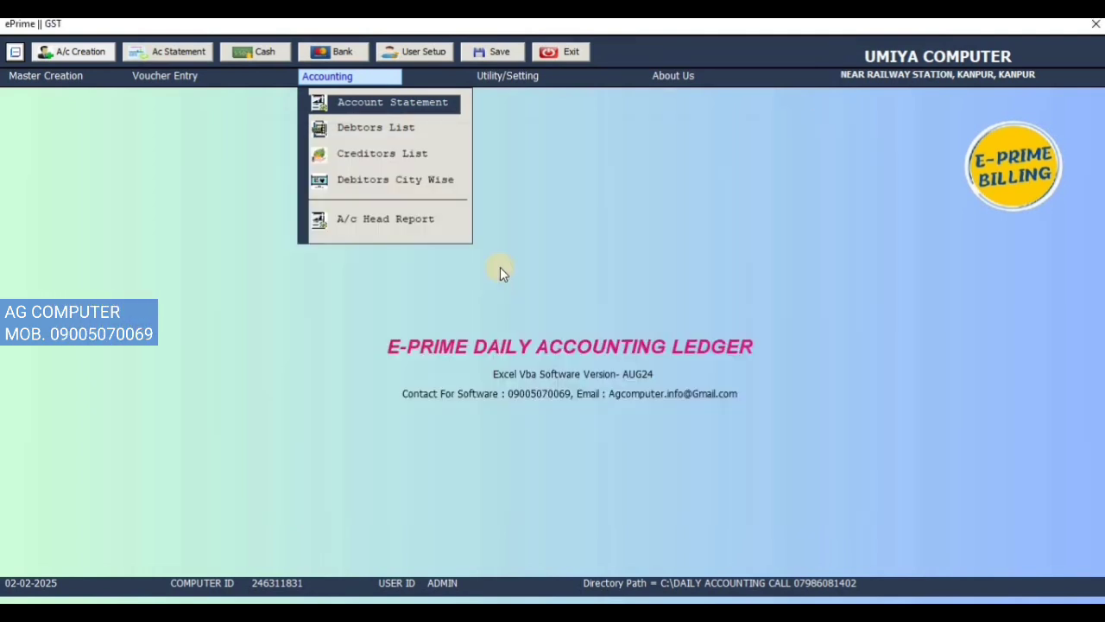
pyautogui.click(524, 252)
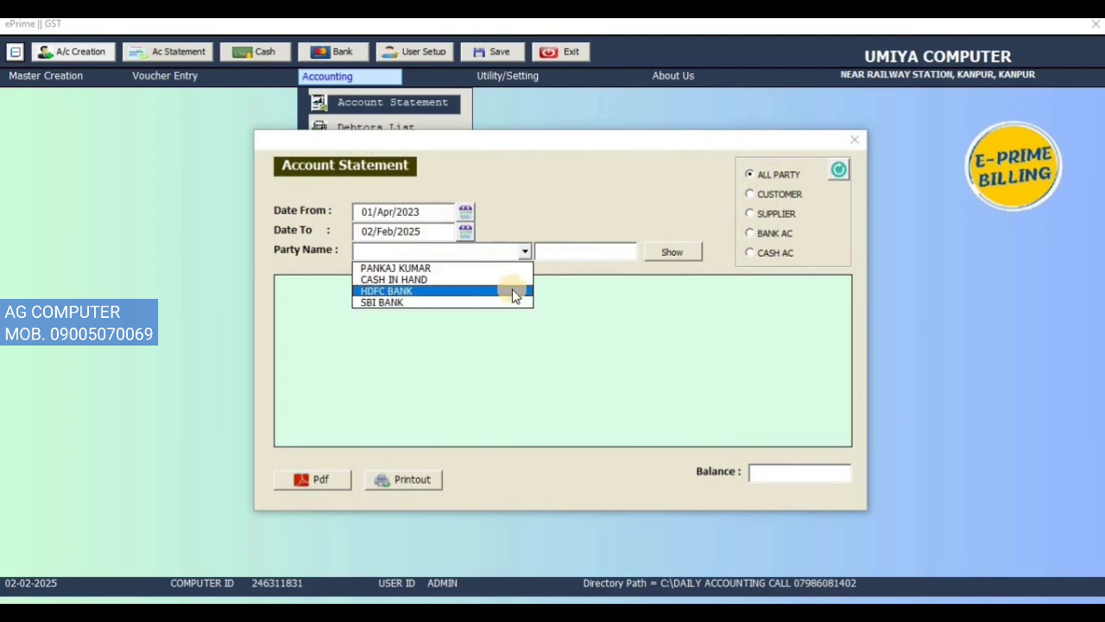
pyautogui.click(512, 270)
pyautogui.click(682, 254)
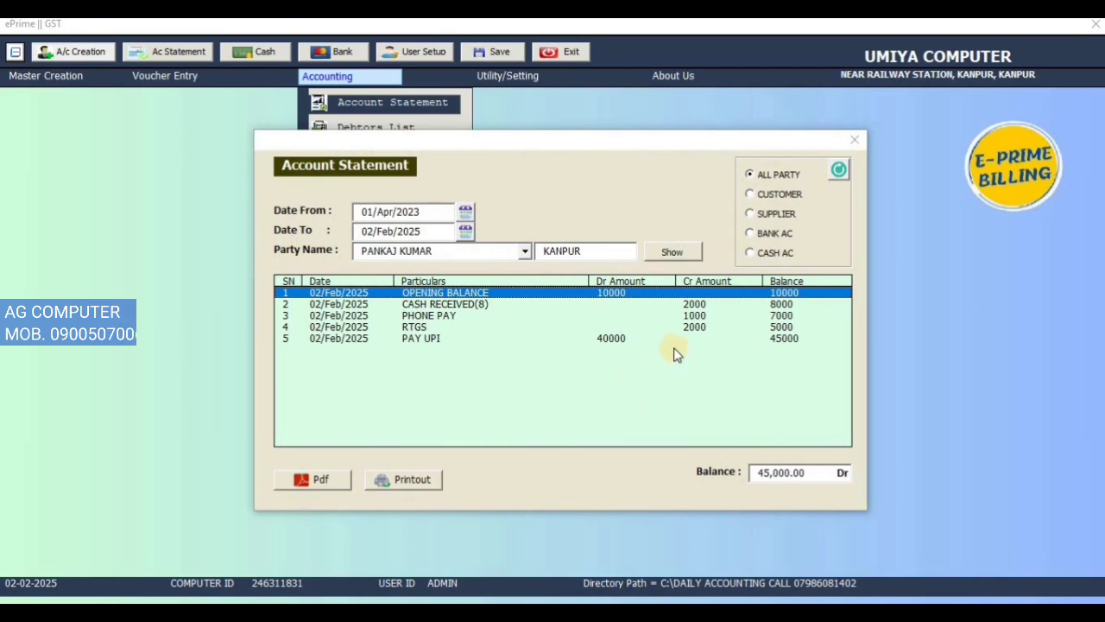
pyautogui.click(696, 304)
pyautogui.click(706, 316)
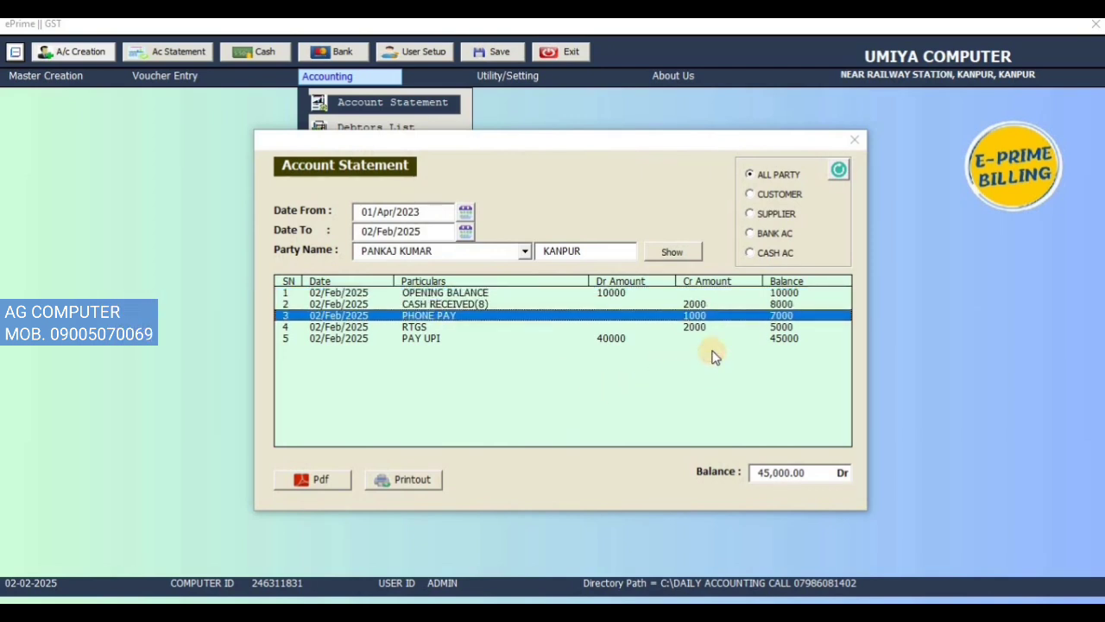
pyautogui.click(710, 327)
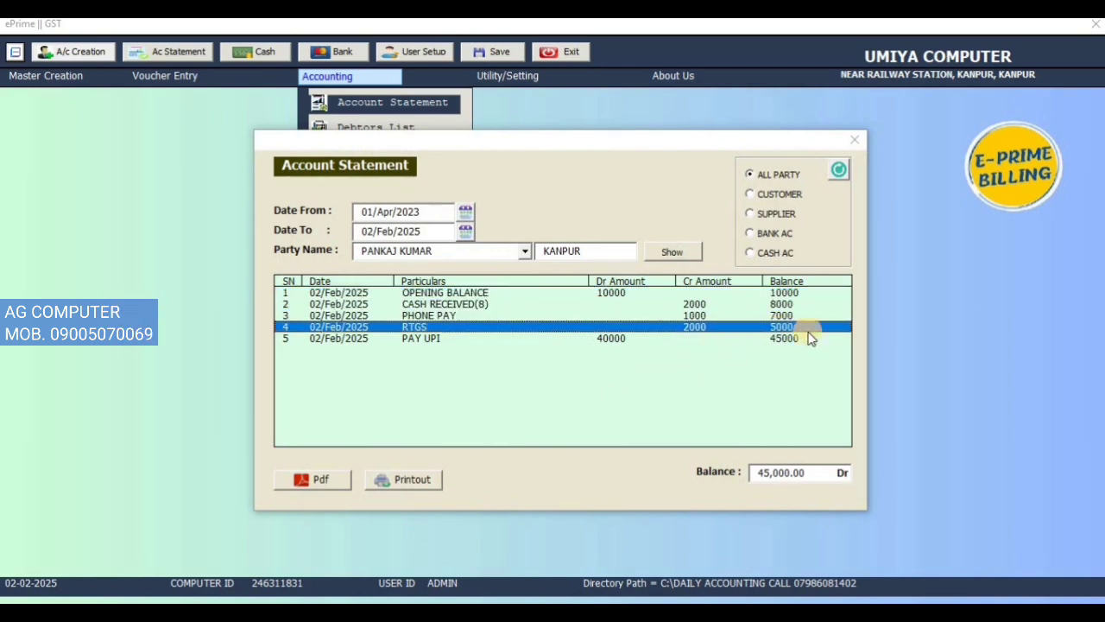
pyautogui.click(599, 339)
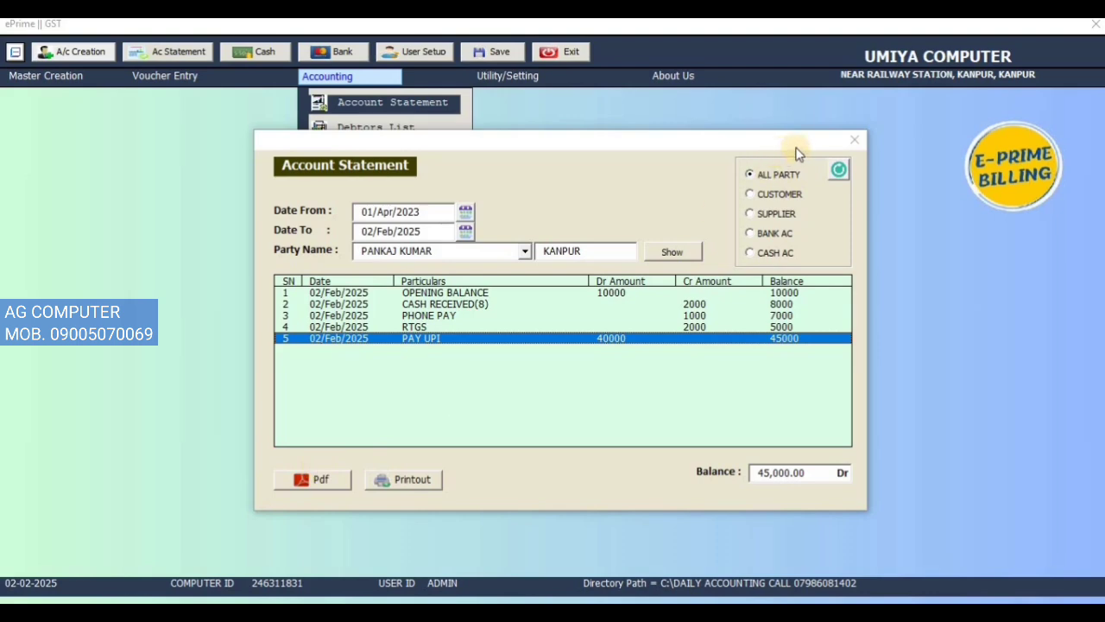
pyautogui.click(854, 139)
# Step: Open the Debtors List, examine the customer's debit, credit and balance figures, and close the list
pyautogui.click(349, 80)
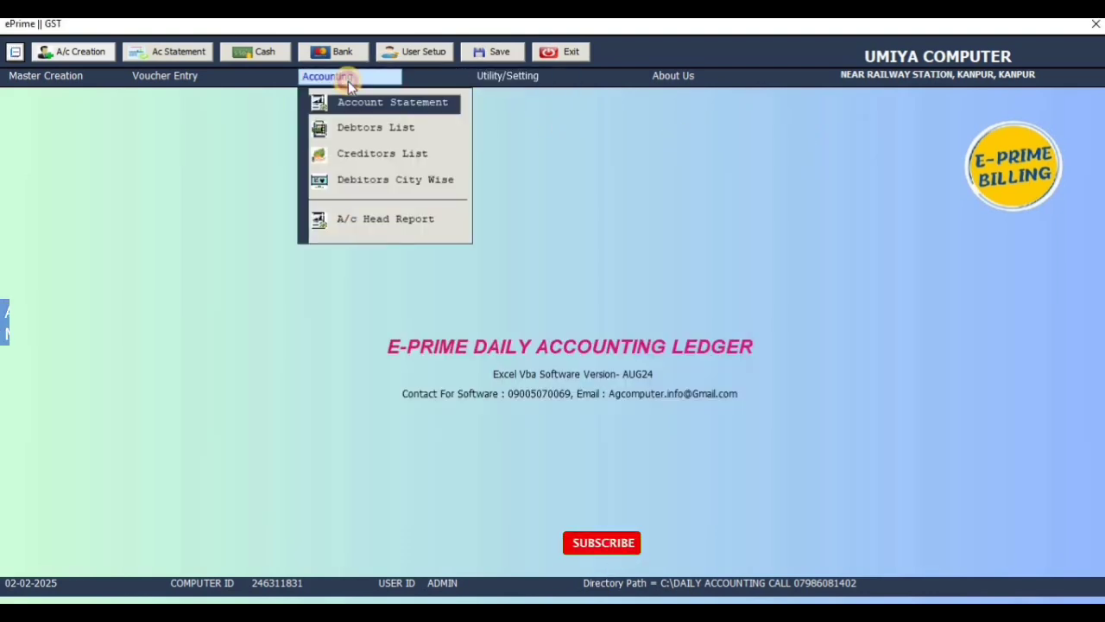
pyautogui.click(373, 127)
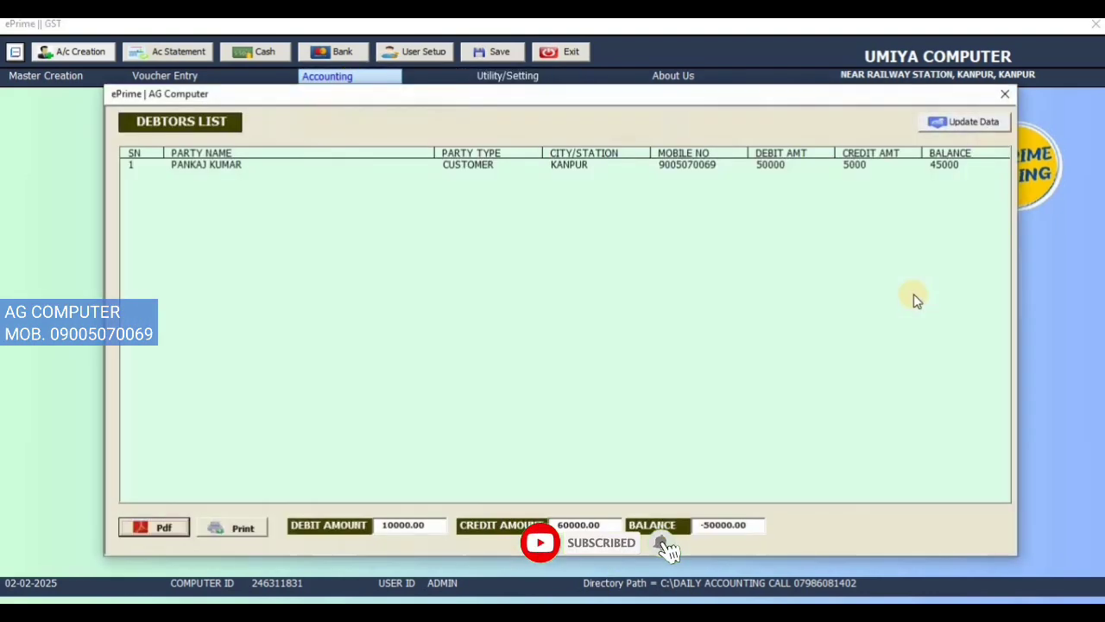
pyautogui.click(213, 167)
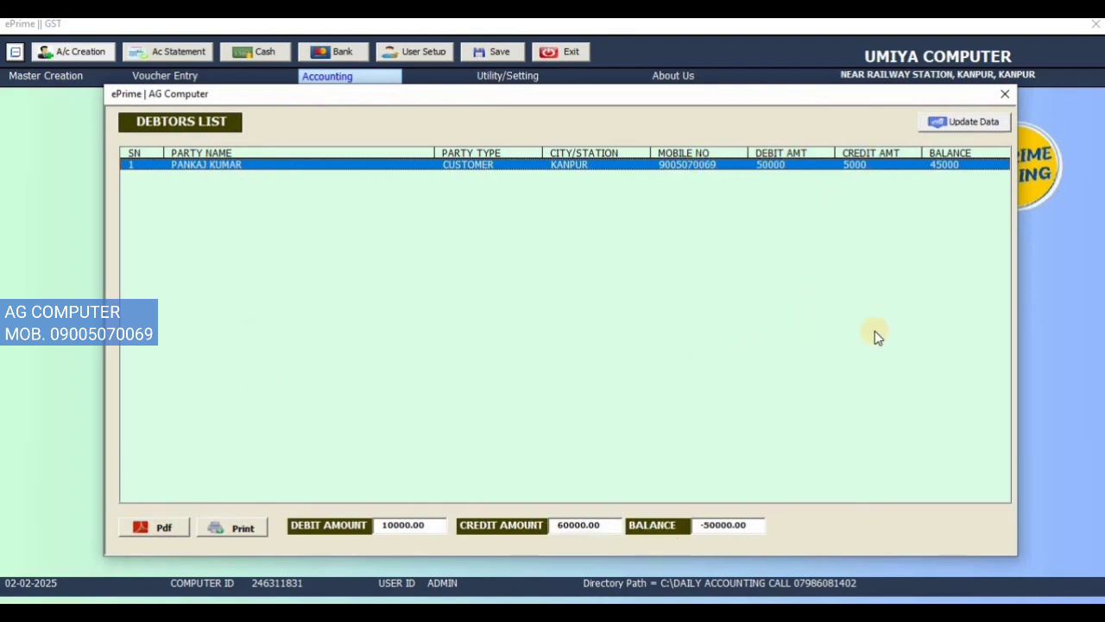
pyautogui.click(1005, 94)
# Step: Check the Creditors List and the City Wise Debtors report, closing each one
pyautogui.click(347, 82)
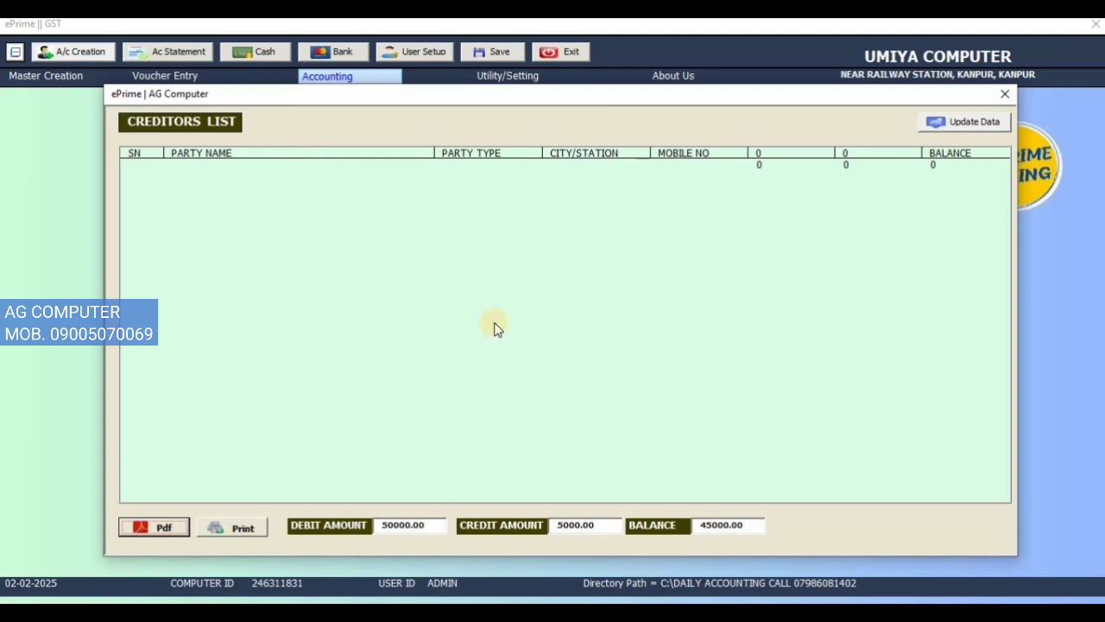
pyautogui.click(1005, 94)
pyautogui.click(334, 80)
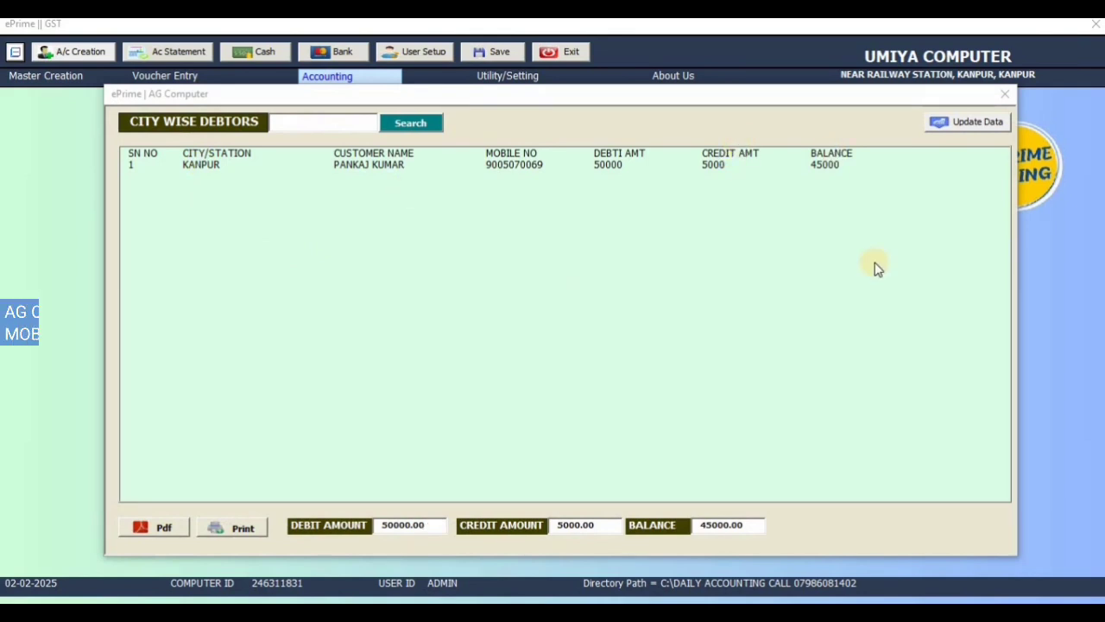
pyautogui.click(1003, 95)
# Step: Open the A/c Head Report, review the debit, credit and balance of each account head, and close it
pyautogui.click(334, 80)
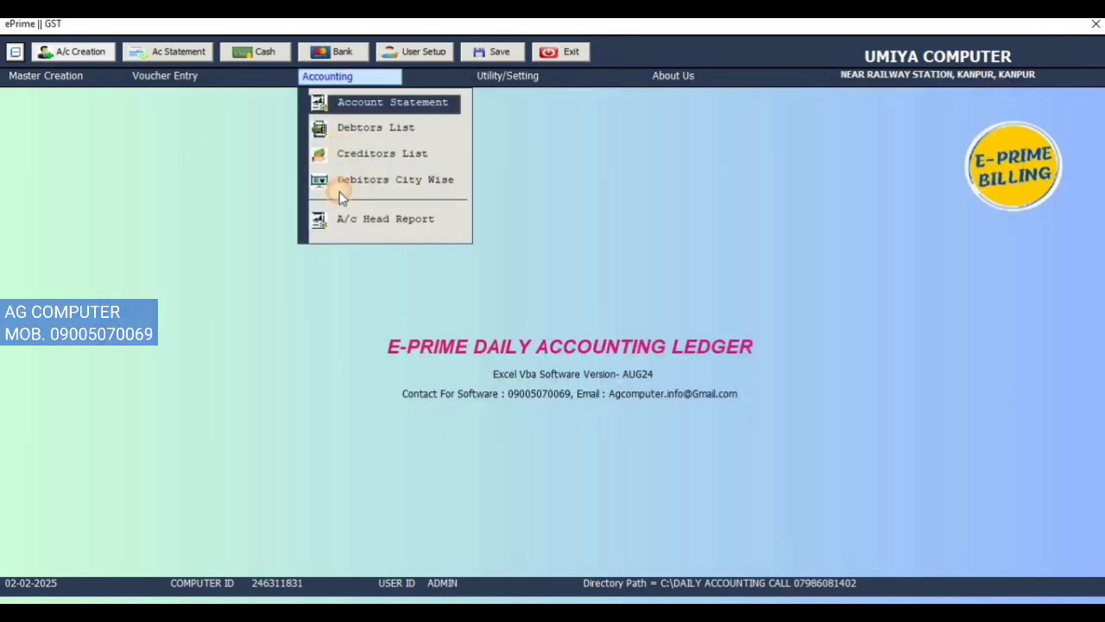
pyautogui.click(324, 86)
pyautogui.click(371, 233)
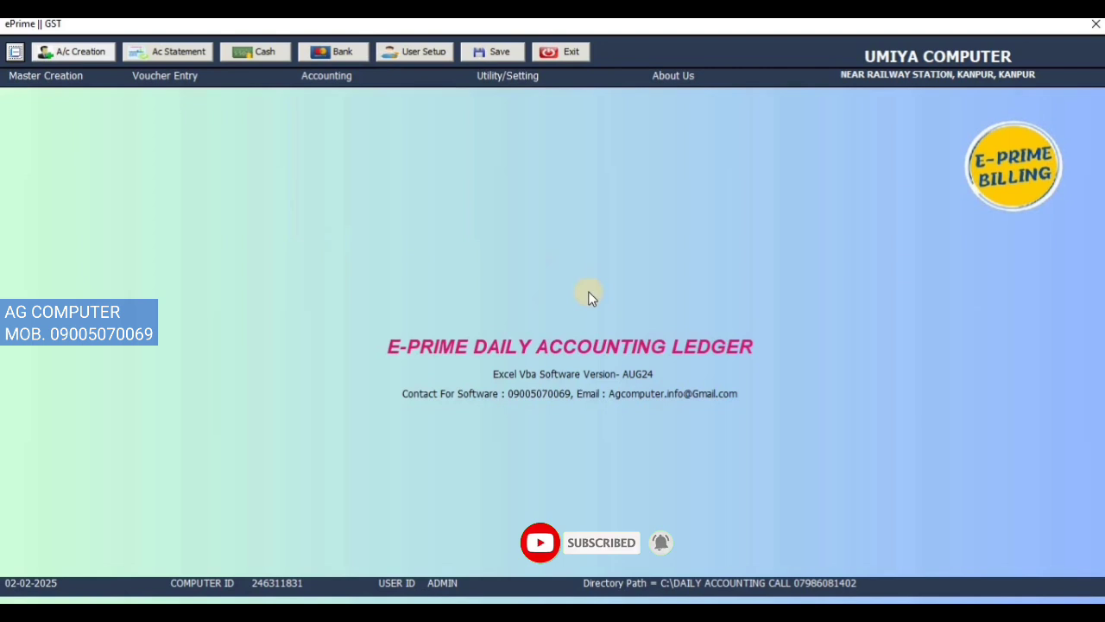
pyautogui.click(345, 80)
pyautogui.click(352, 220)
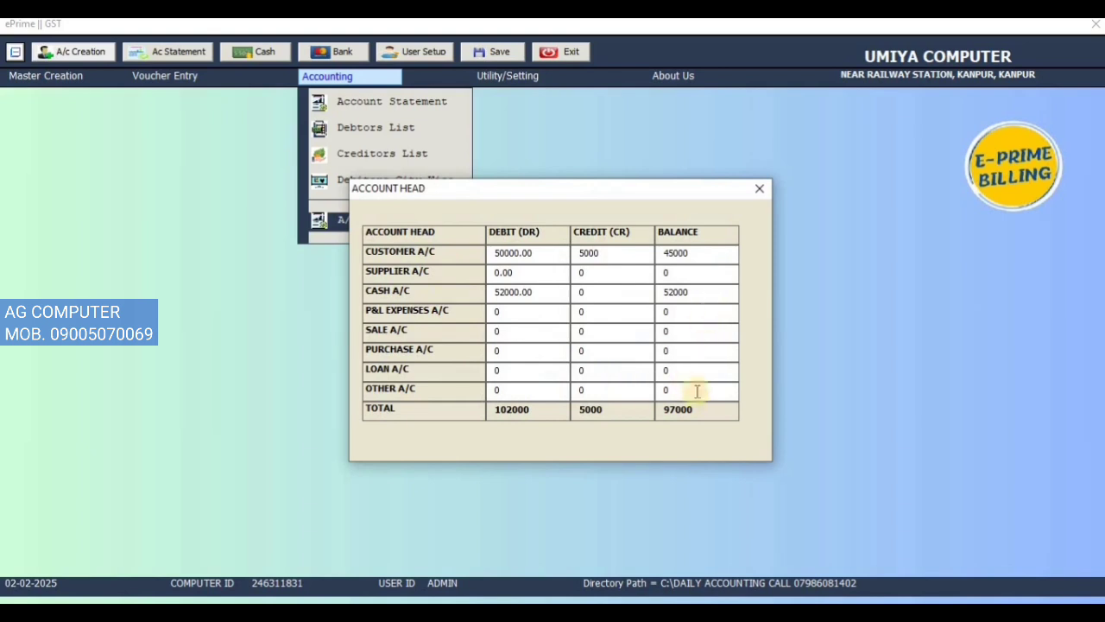
pyautogui.click(764, 191)
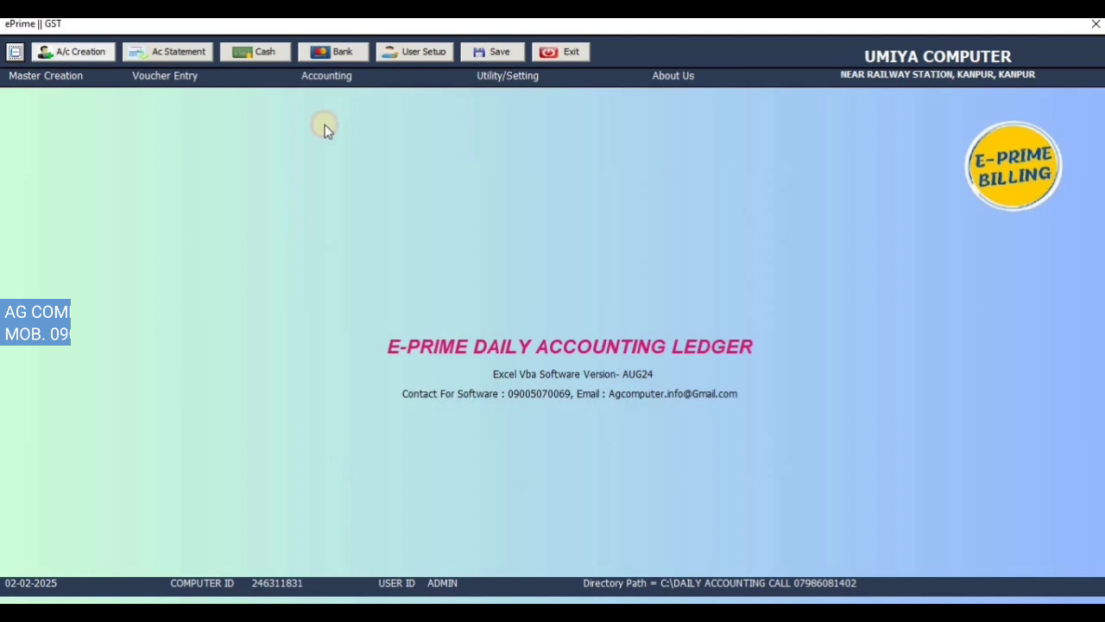
# Step: Open a new journal voucher and bring up the account choices for its first line
pyautogui.click(149, 76)
pyautogui.click(182, 160)
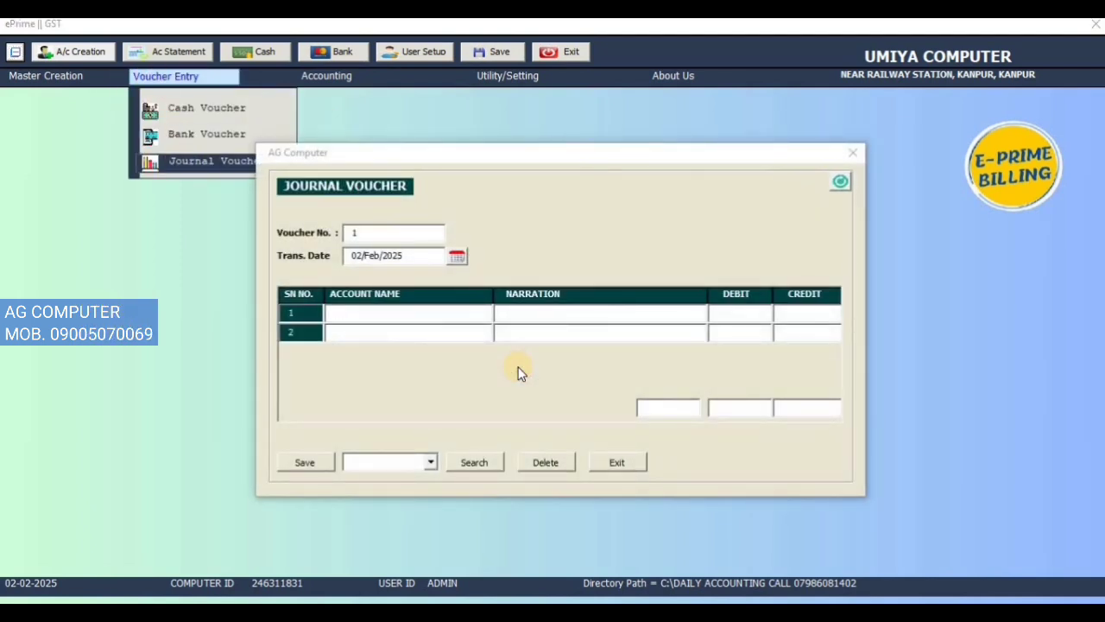
pyautogui.click(370, 312)
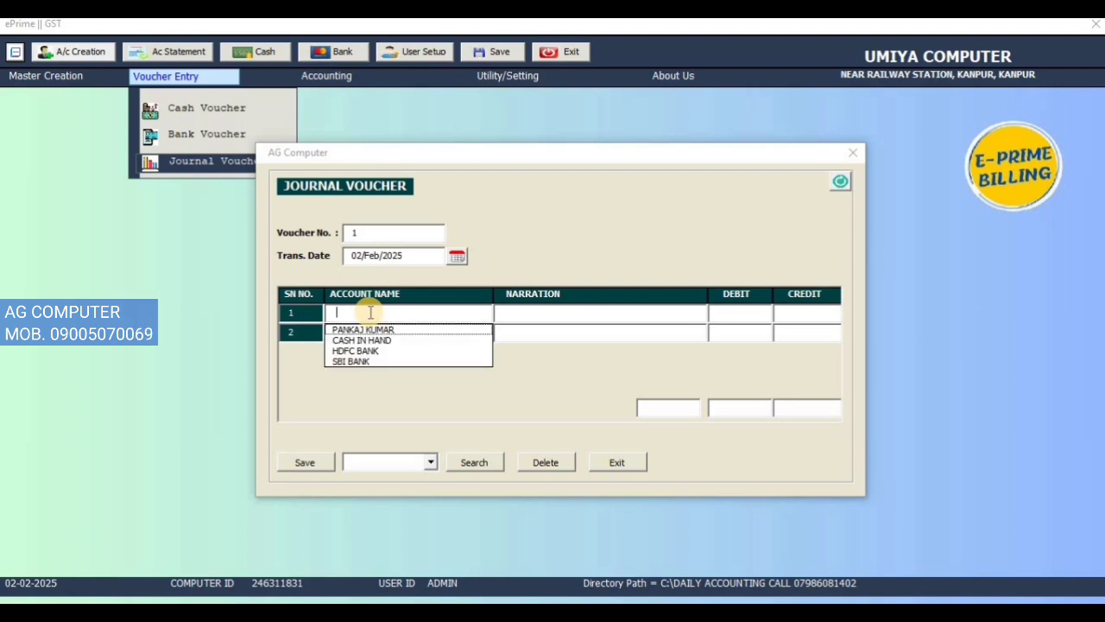
pyautogui.press('Down')
pyautogui.press('Down')
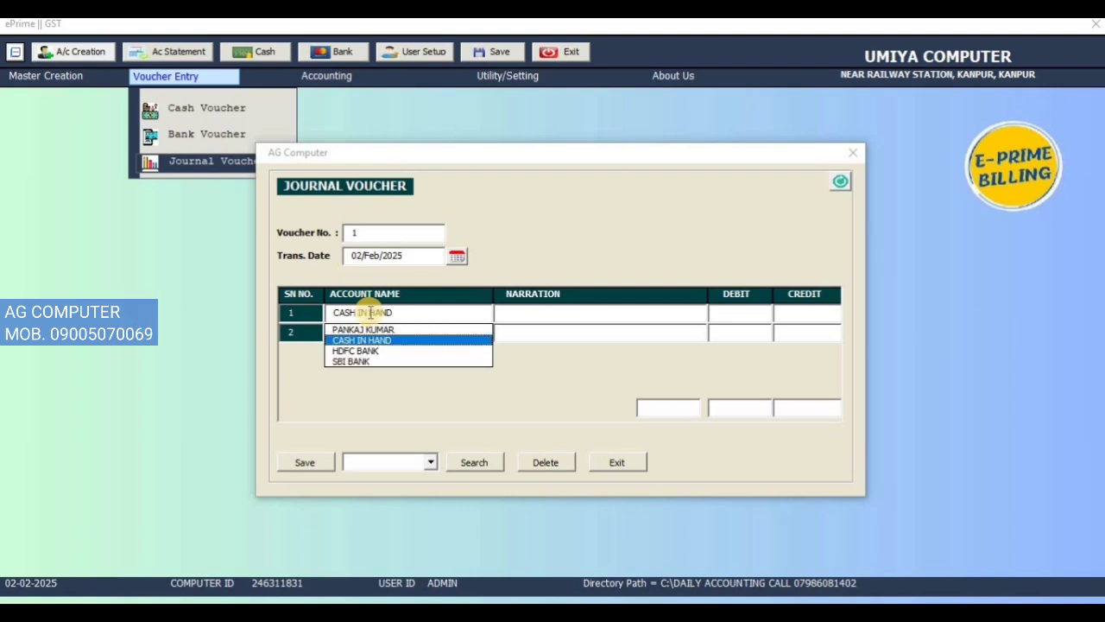
pyautogui.press('Return')
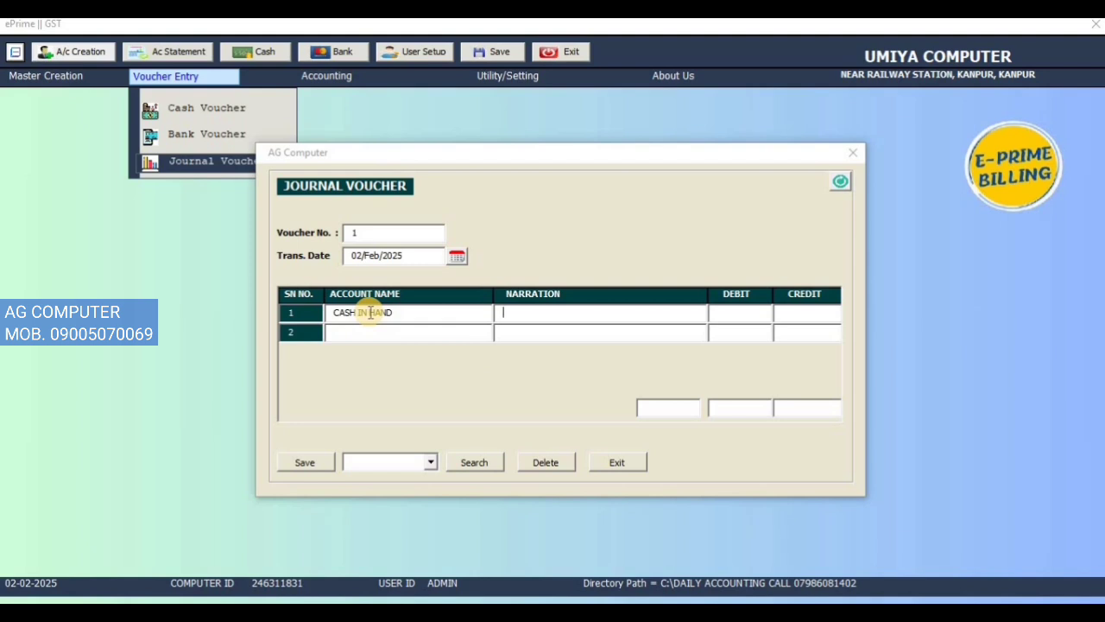
# Step: Set the account of the journal voucher's first line to HDFC BANK
pyautogui.press('Down')
pyautogui.press('Down')
pyautogui.press('Down')
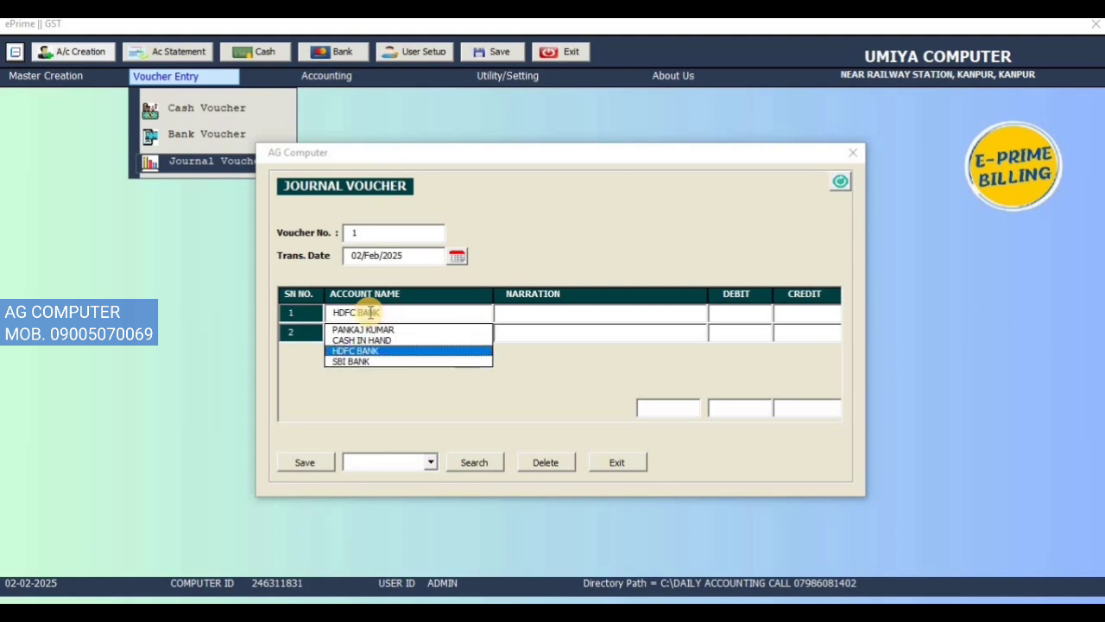
pyautogui.press('Return')
# Step: Give the HDFC BANK line the narration CASH DEPOSIT and a debit of 12500
pyautogui.press('Down')
pyautogui.press('Down')
pyautogui.press('Down')
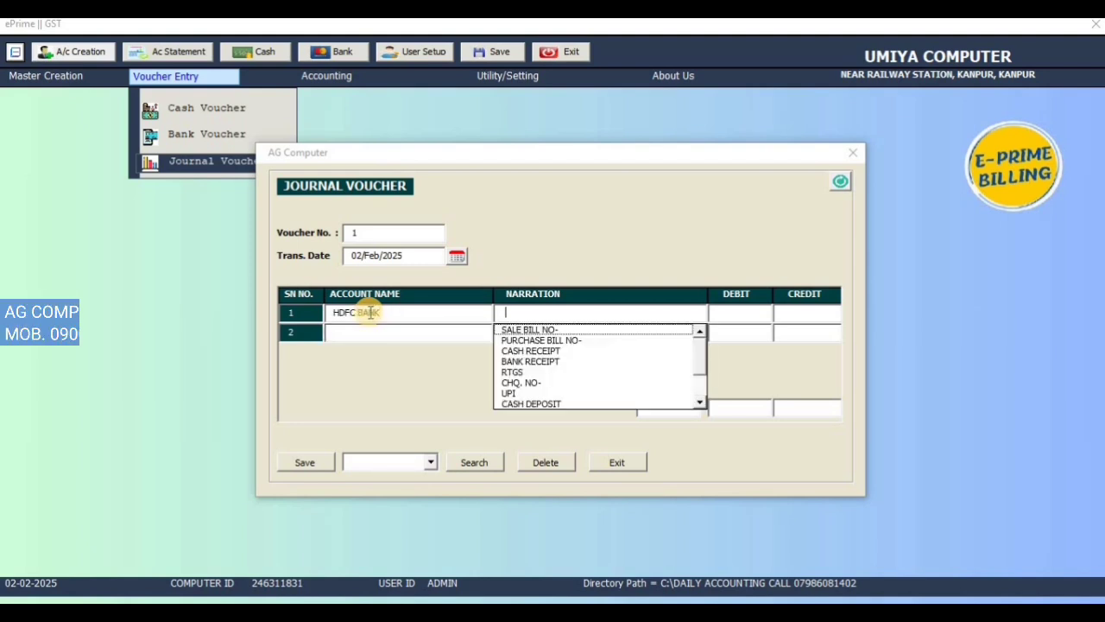
pyautogui.press('Down')
pyautogui.press('Down')
pyautogui.press('Down')
pyautogui.press('Down')
pyautogui.press('Down')
pyautogui.press('Return')
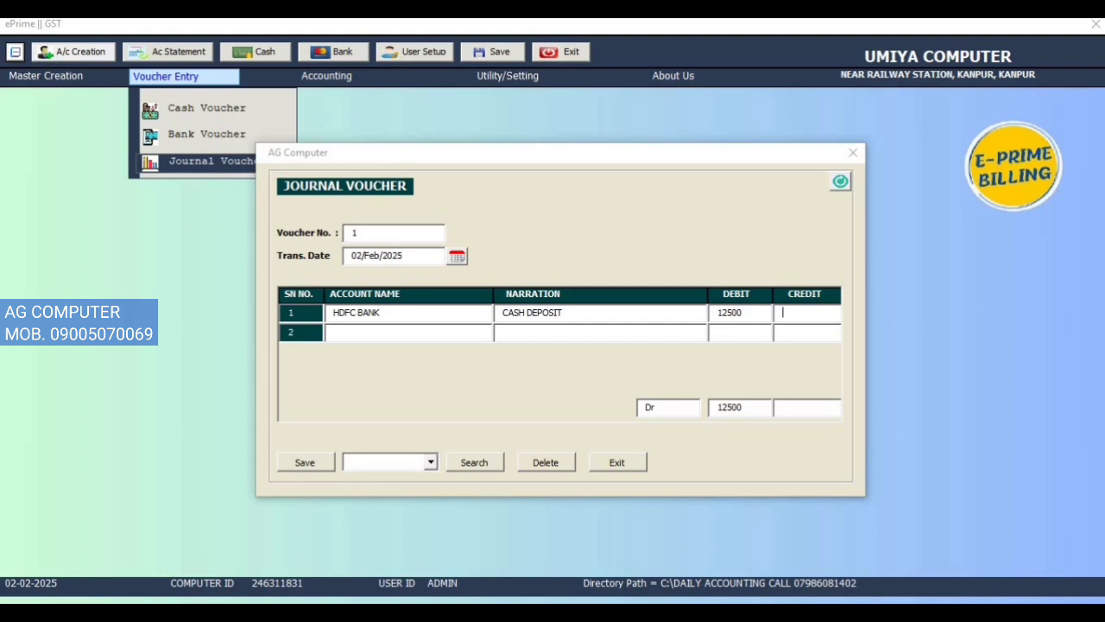
# Step: Set the account of the journal voucher's second line to CASH IN HAND
pyautogui.press('Down')
pyautogui.press('Down')
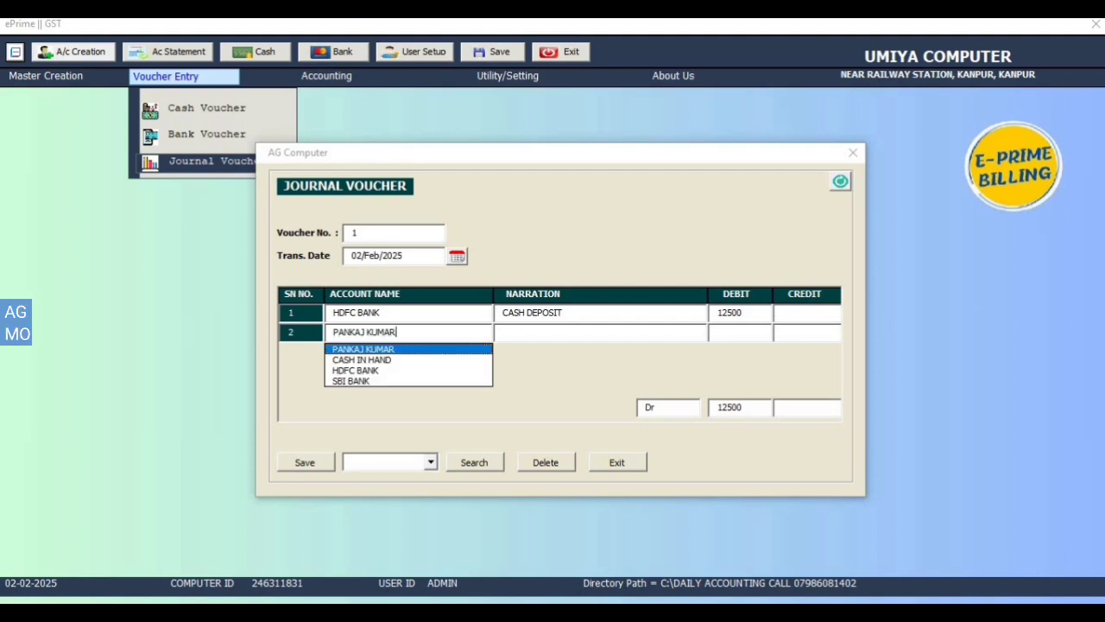
pyautogui.press('Return')
pyautogui.press('Return')
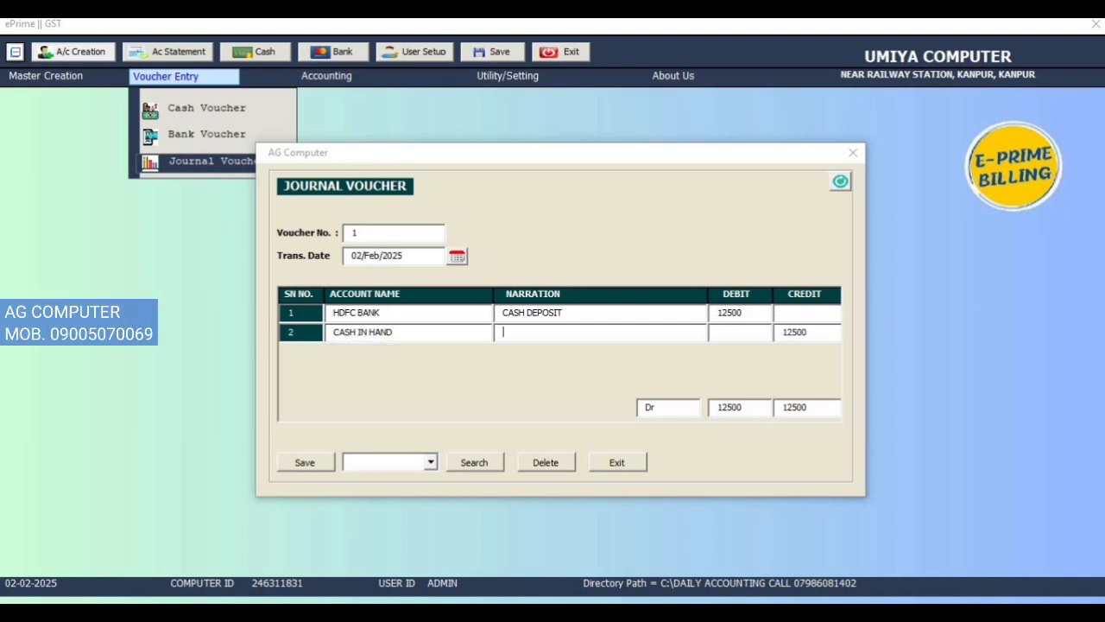
# Step: Set the narration of the CASH IN HAND line to CASH WITHDRAWAL
pyautogui.press('Down')
pyautogui.press('Down')
pyautogui.press('Down')
pyautogui.press('Down')
pyautogui.press('Down')
pyautogui.press('Down')
pyautogui.press('Down')
pyautogui.press('Down')
pyautogui.press('Down')
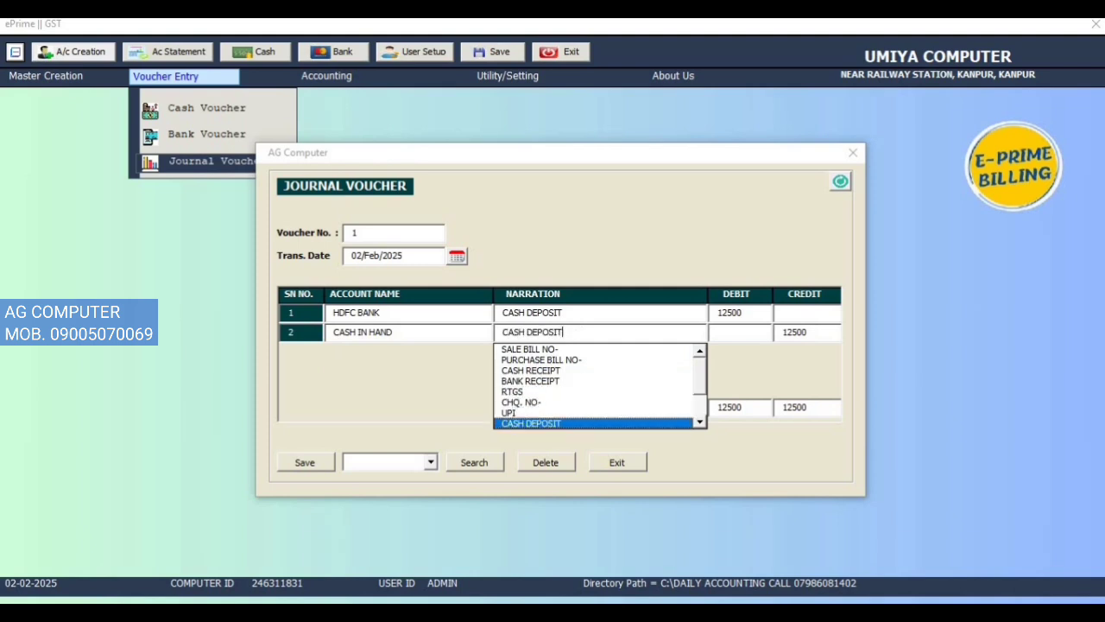
pyautogui.press('Down')
pyautogui.press('Down')
pyautogui.press('Up')
pyautogui.press('Return')
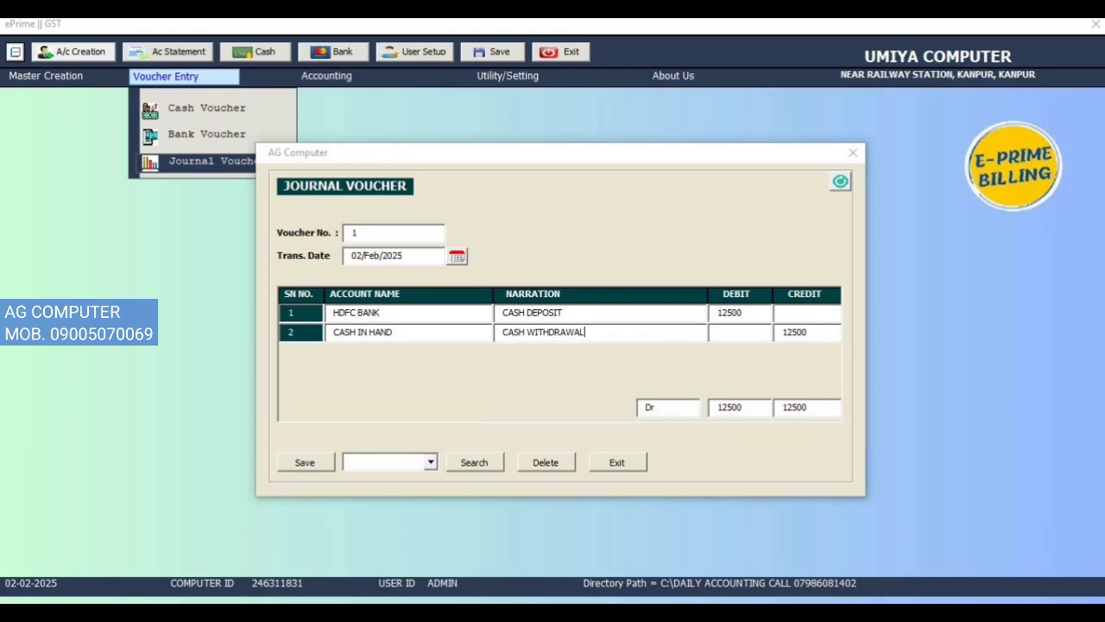
# Step: Check the second line's debit and credit fields, save the journal voucher and close its form
pyautogui.click(809, 328)
pyautogui.click(731, 334)
pyautogui.click(309, 467)
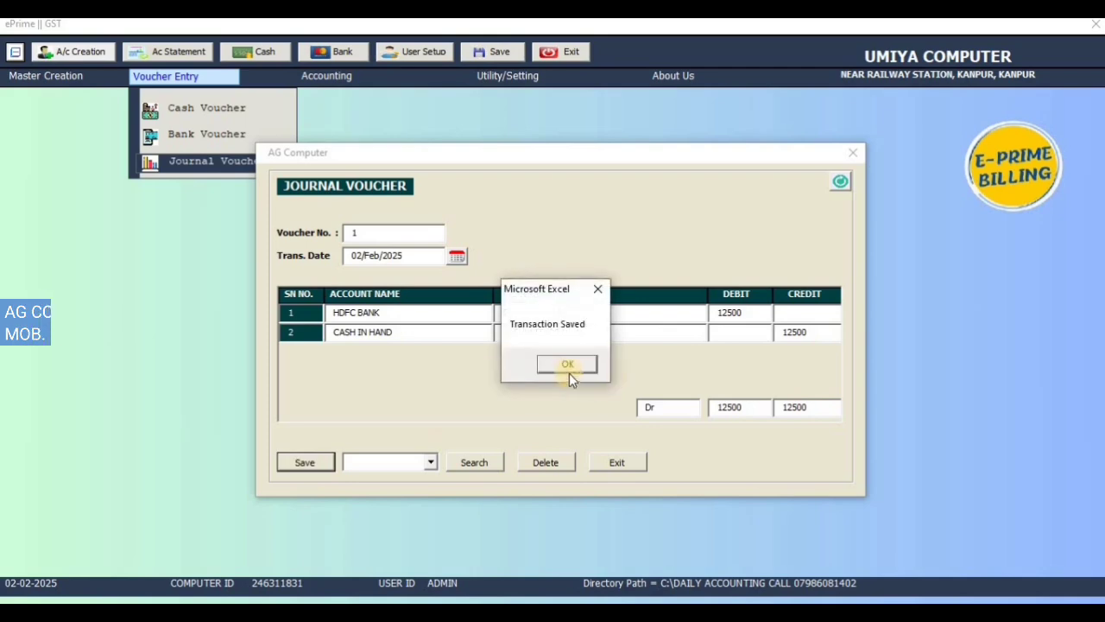
pyautogui.click(564, 370)
pyautogui.click(858, 151)
pyautogui.click(635, 151)
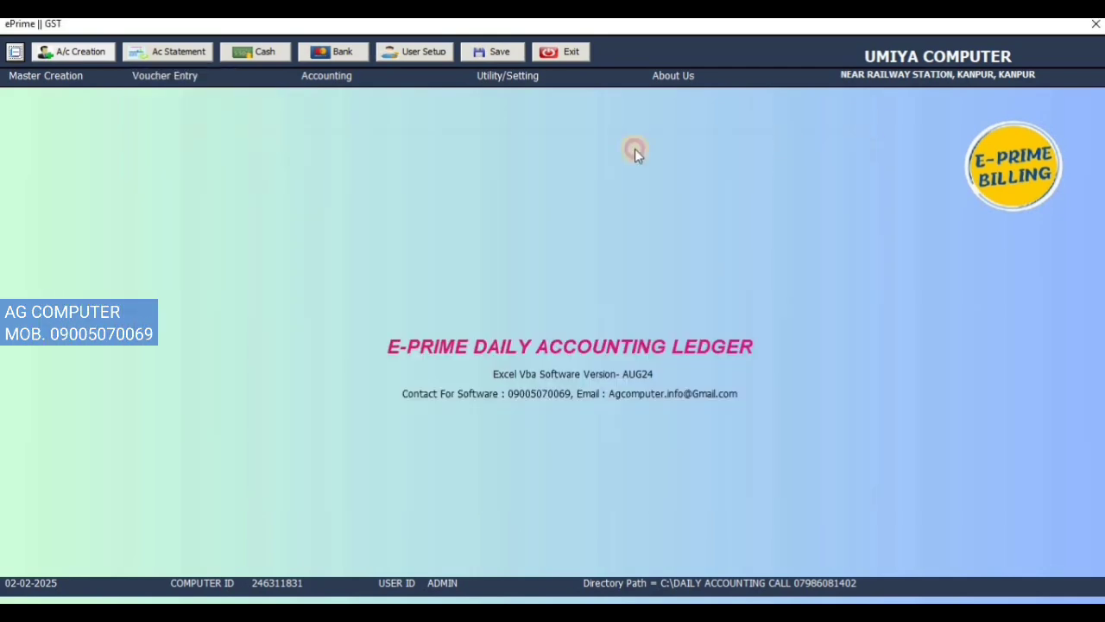
# Step: Show the account statement of HDFC BANK and check the customer receipt and CASH DEPOSIT entries
pyautogui.click(336, 76)
pyautogui.click(367, 108)
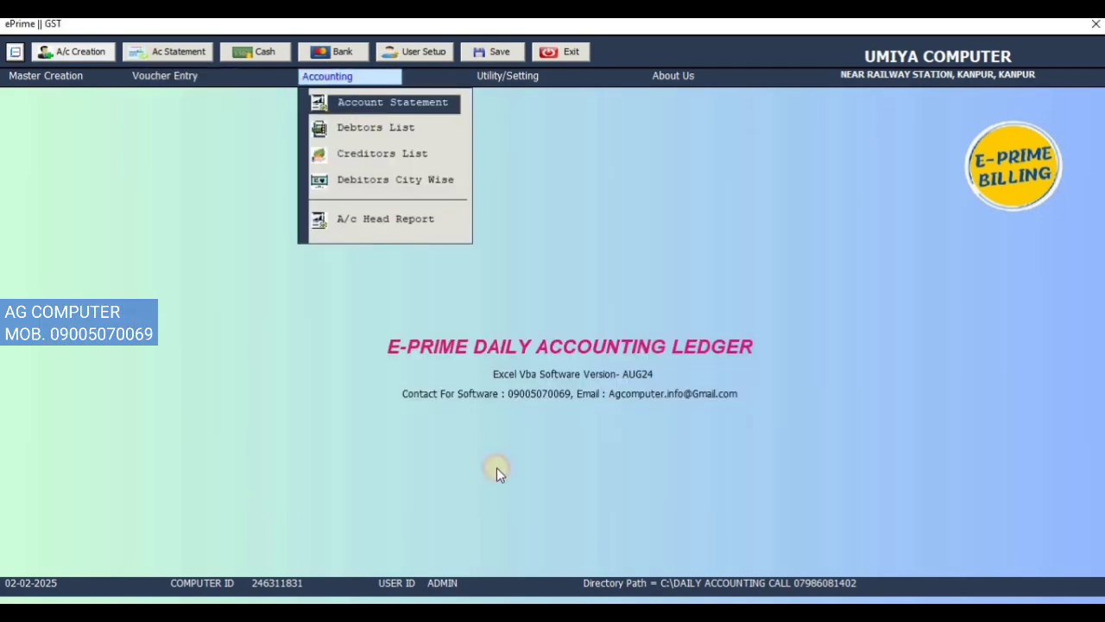
pyautogui.click(523, 250)
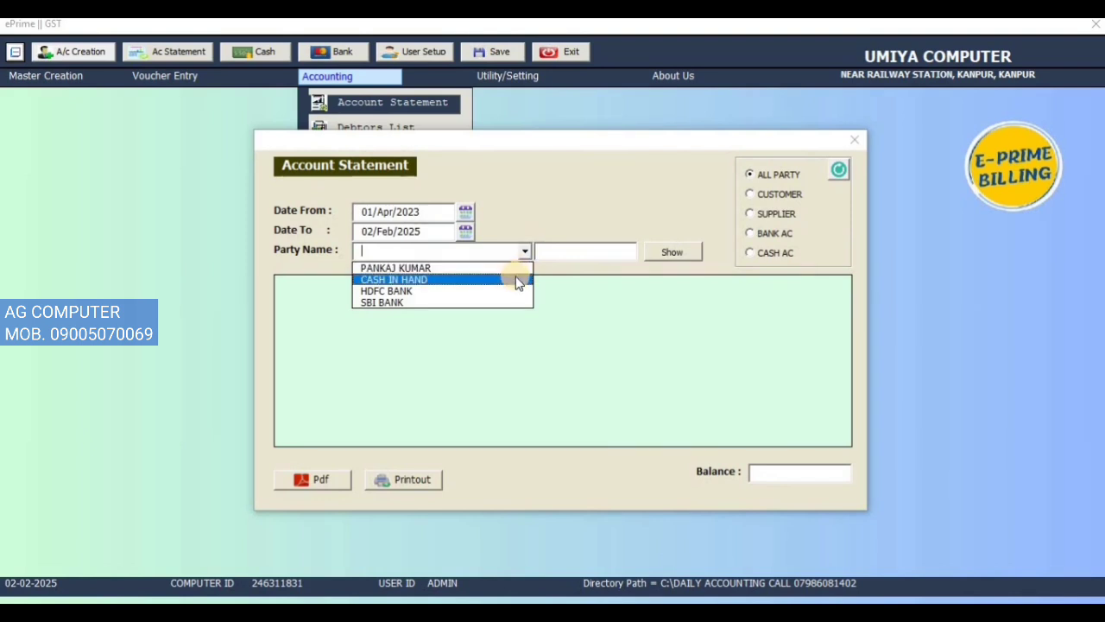
pyautogui.click(518, 291)
pyautogui.click(663, 250)
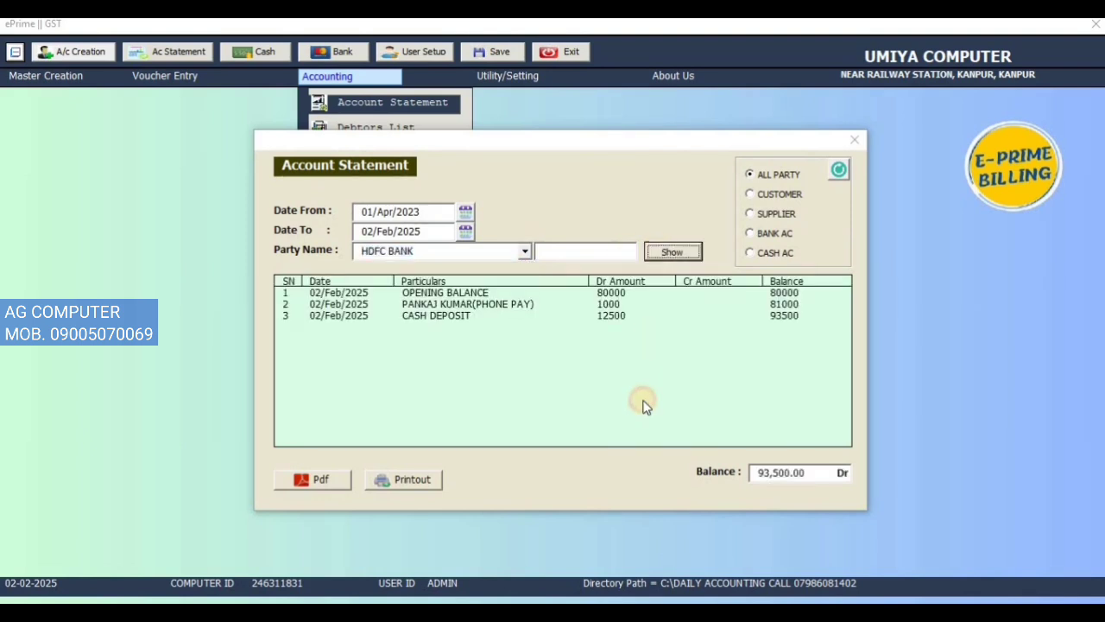
pyautogui.click(751, 305)
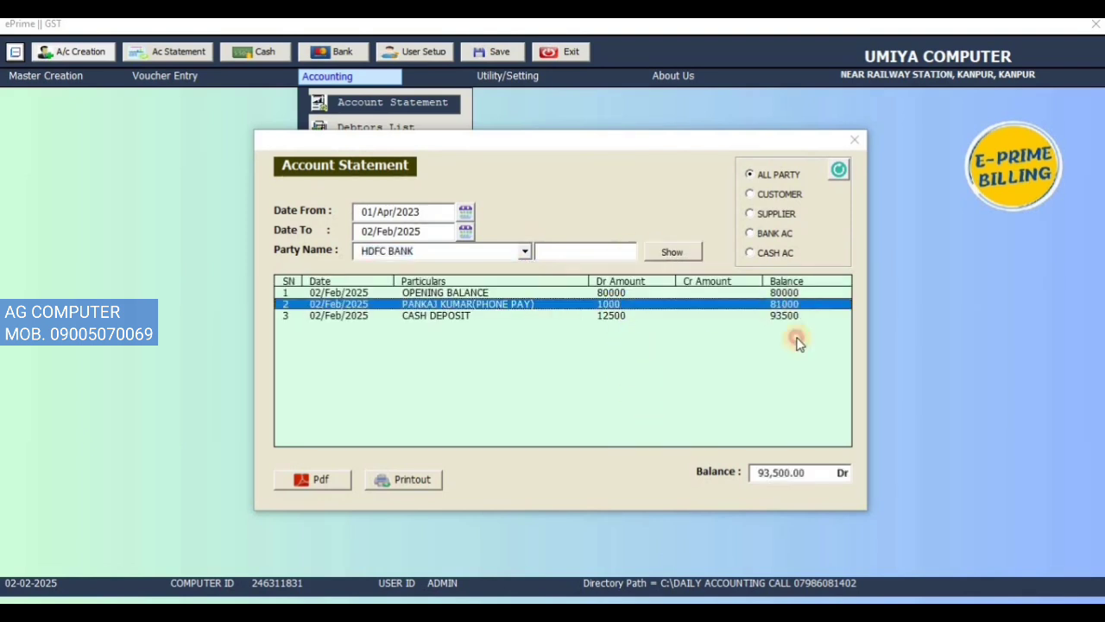
pyautogui.click(423, 318)
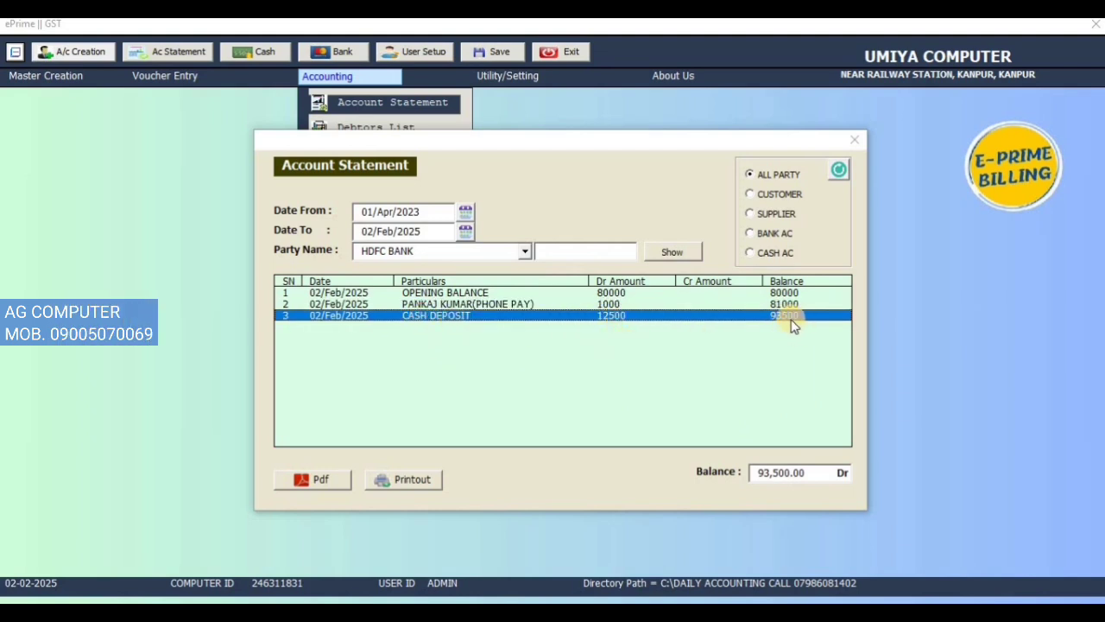
# Step: Reset the statement, show the one for CASH IN HAND, and check its receipt and CASH WITHDRAWAL entries
pyautogui.click(839, 171)
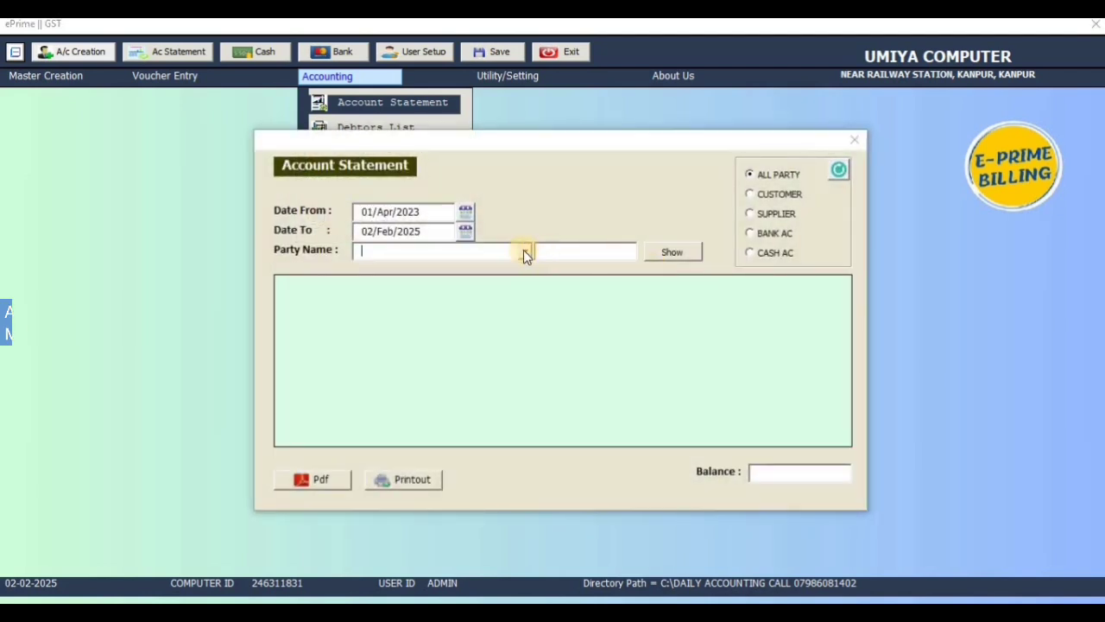
pyautogui.click(524, 250)
pyautogui.click(511, 278)
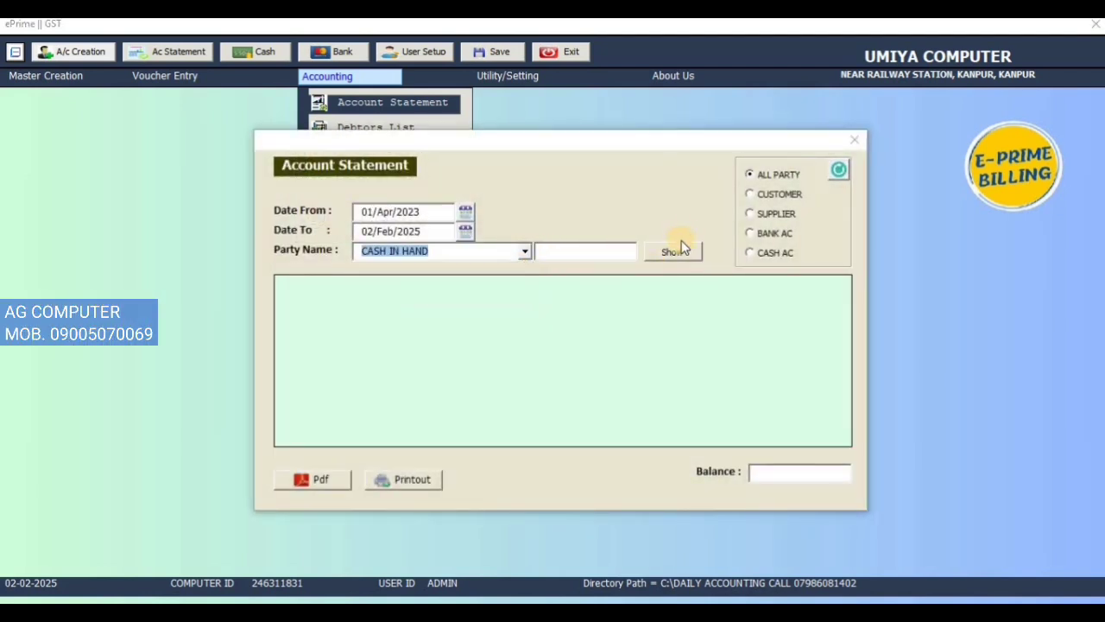
pyautogui.click(676, 251)
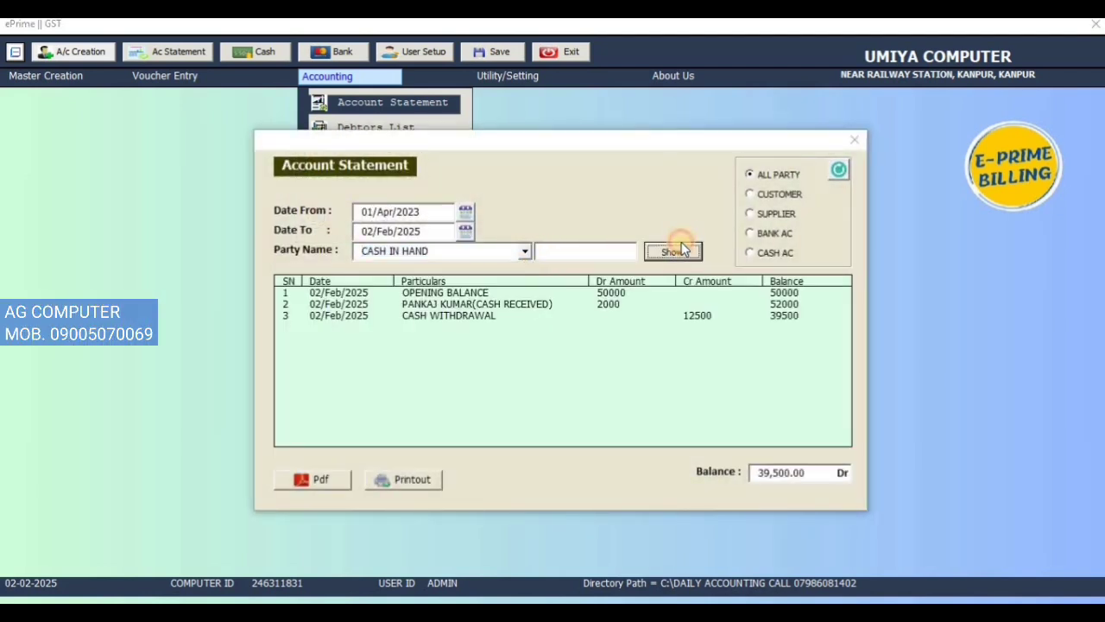
pyautogui.click(791, 306)
pyautogui.click(710, 316)
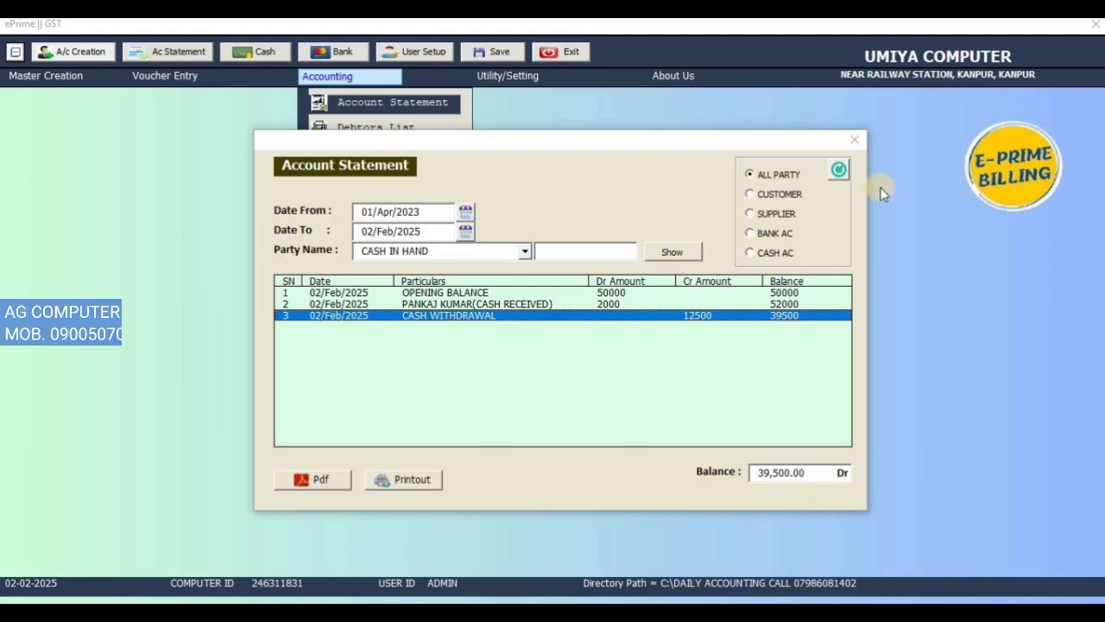
pyautogui.click(854, 139)
# Step: Start a new account in Account Creation with the party name AXIS BANK
pyautogui.click(33, 77)
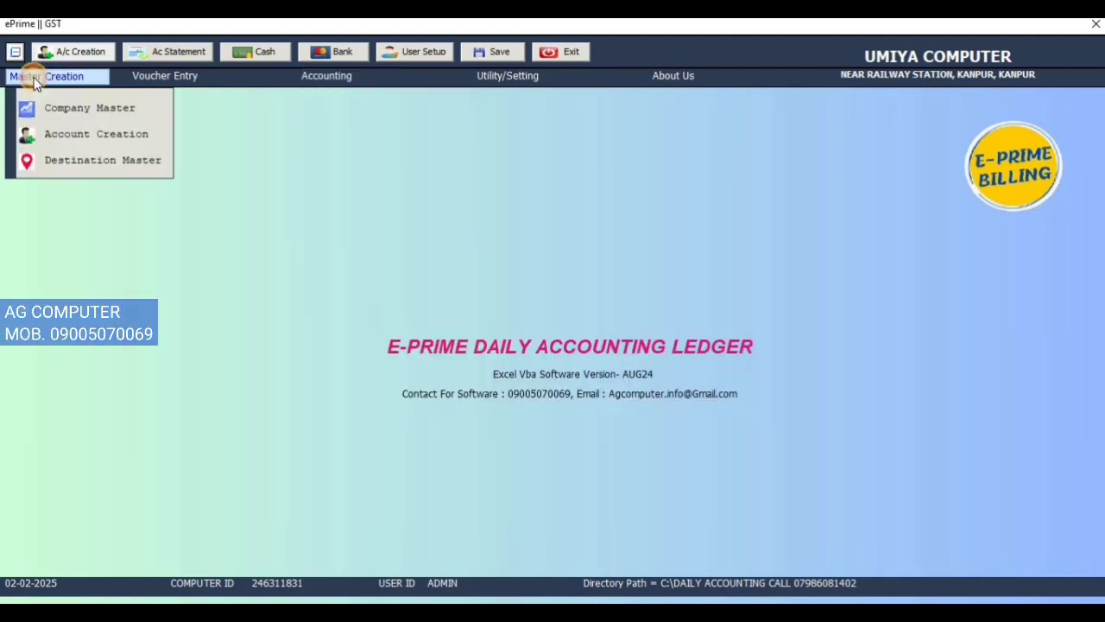
pyautogui.click(61, 135)
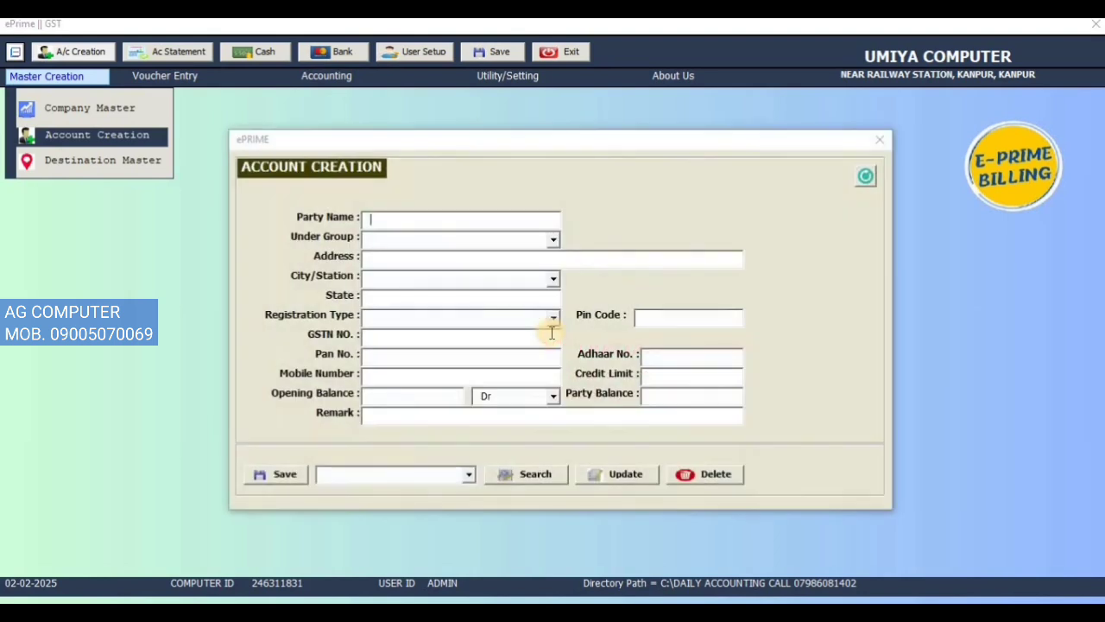
pyautogui.write('A')
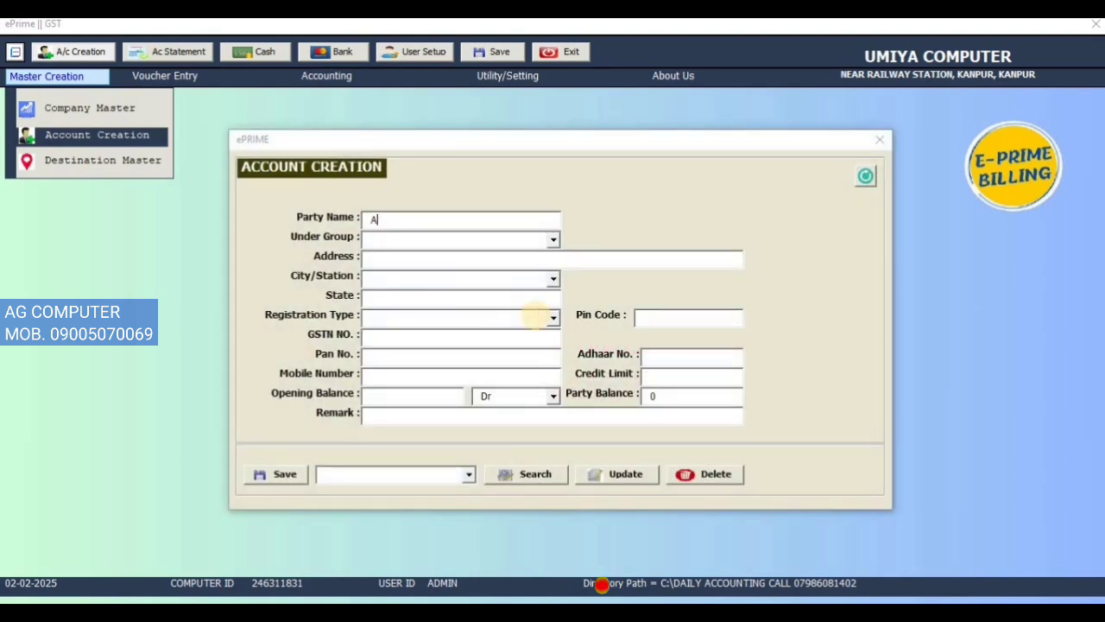
pyautogui.write('XIS')
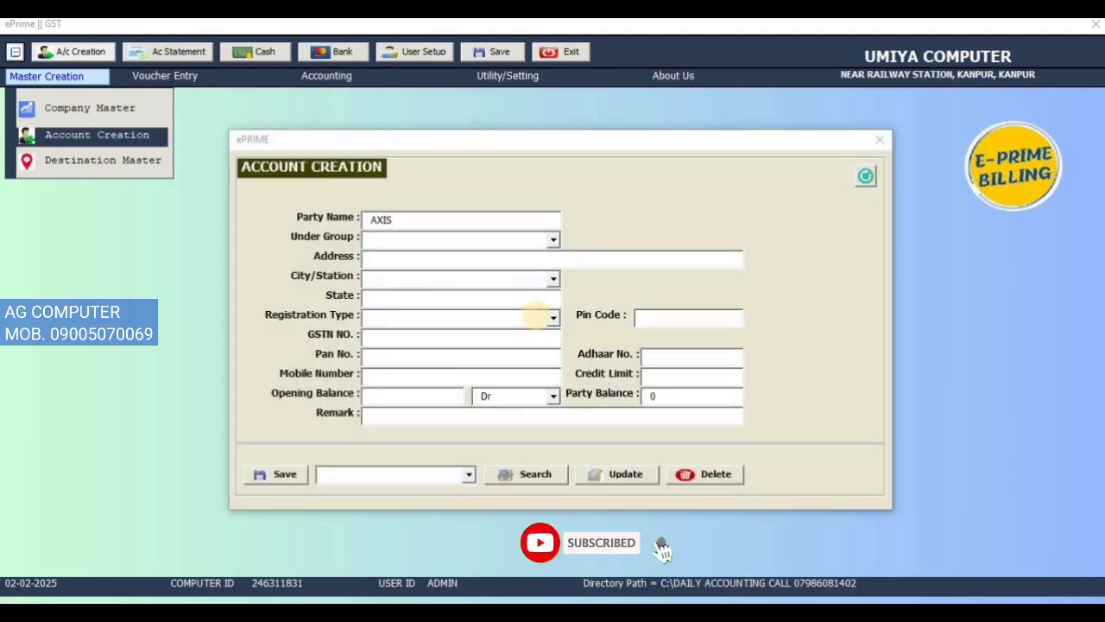
pyautogui.hotkey('ctrl', 'a')
pyautogui.write('AXIS BANK')
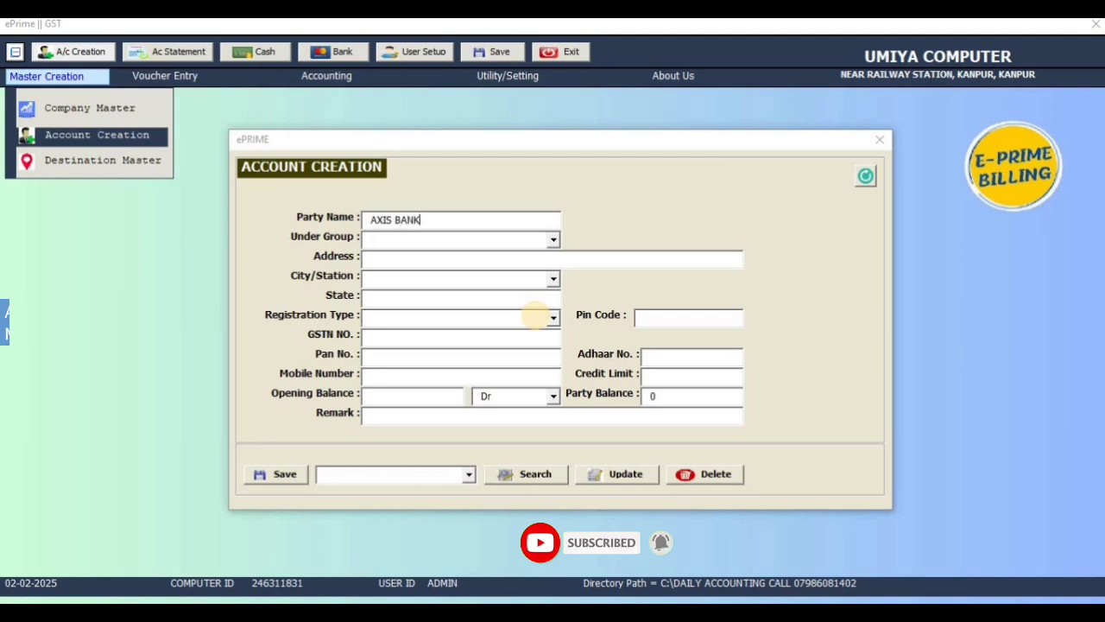
# Step: Assign AXIS BANK to the BANK group with a debit opening balance of 500000 and save the account
pyautogui.press('Tab')
pyautogui.press('Down')
pyautogui.press('Down')
pyautogui.press('Down')
pyautogui.press('Return')
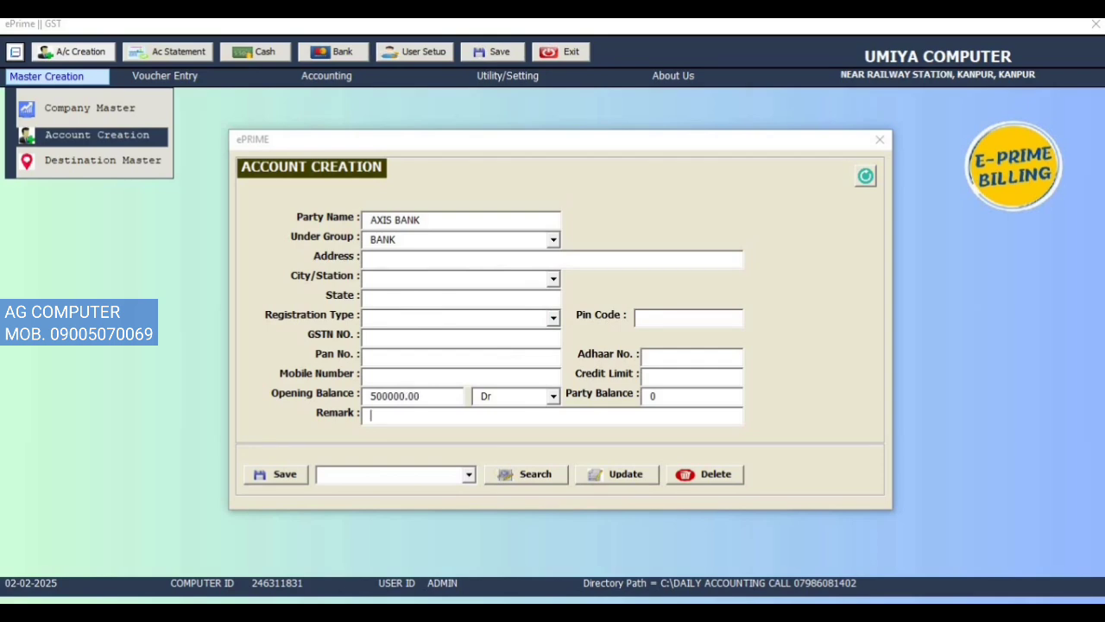
pyautogui.click(291, 474)
pyautogui.click(555, 364)
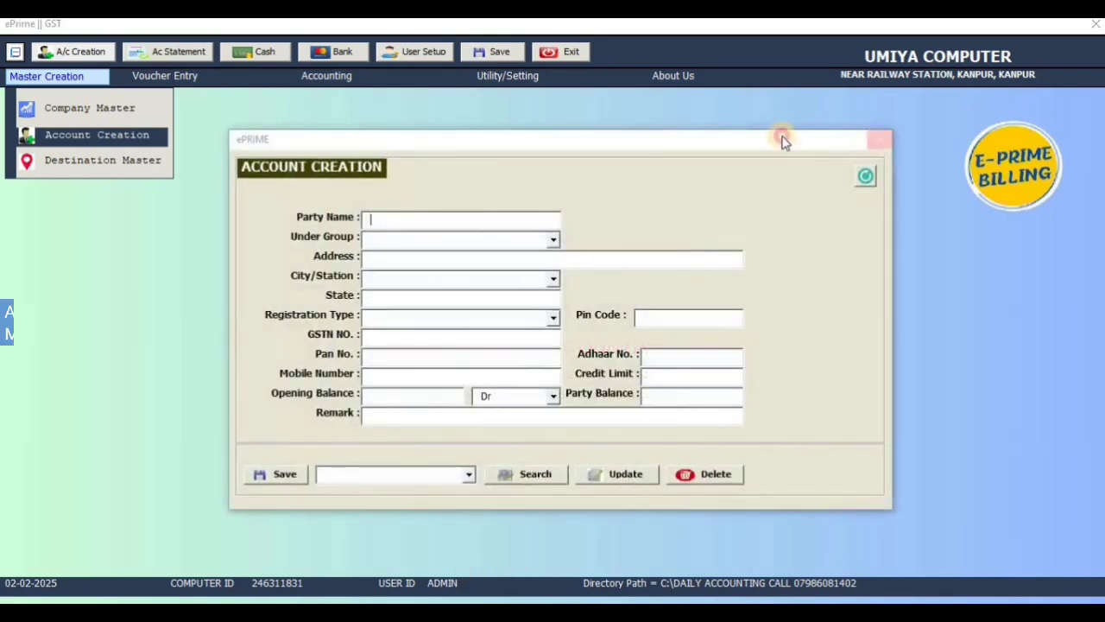
pyautogui.click(879, 139)
pyautogui.click(222, 75)
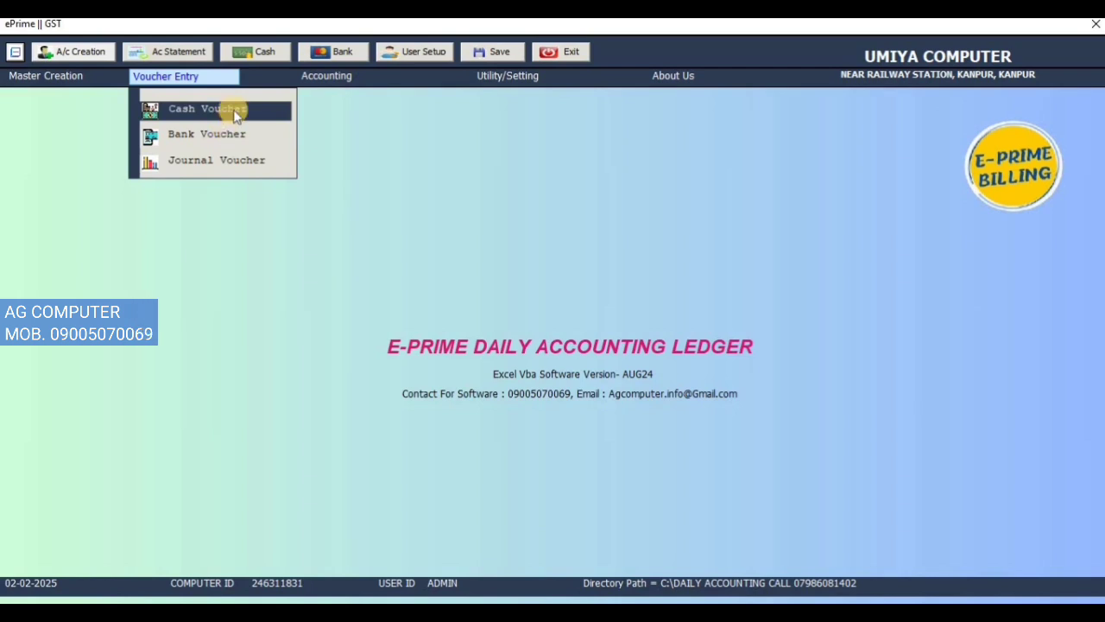
pyautogui.click(235, 111)
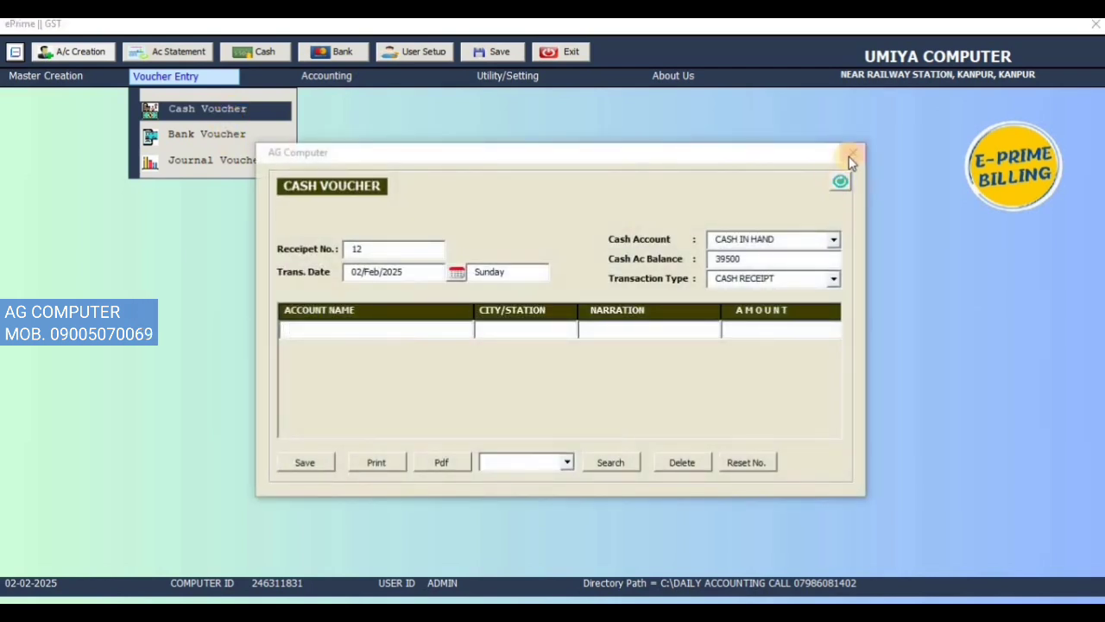
pyautogui.click(851, 159)
# Step: Start a bank voucher with AXIS BANK as the bank account
pyautogui.click(147, 76)
pyautogui.click(207, 135)
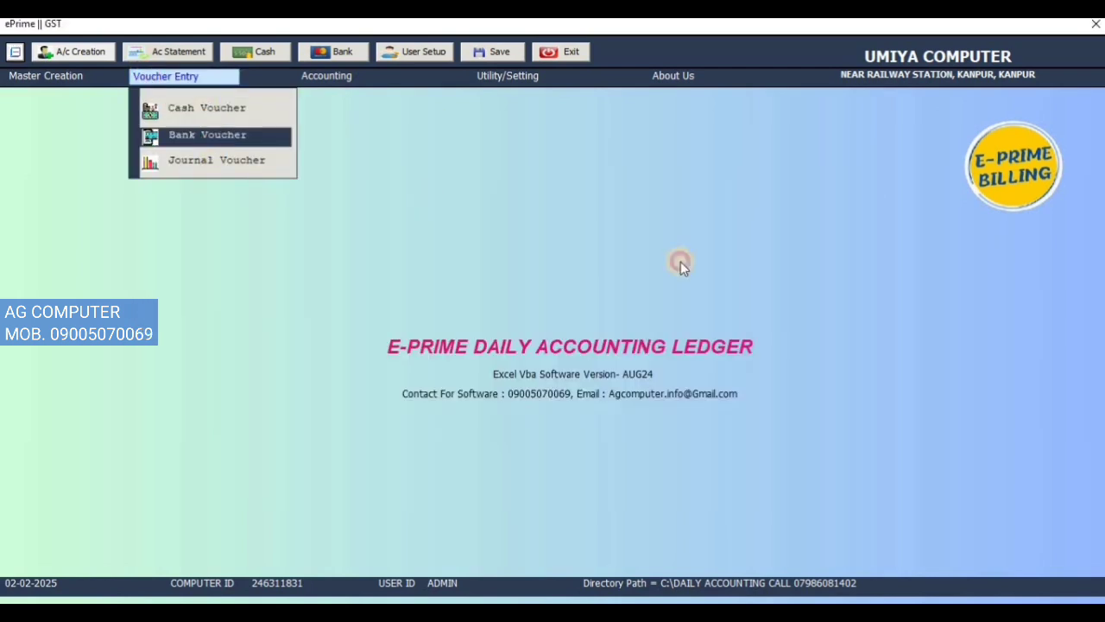
pyautogui.click(833, 240)
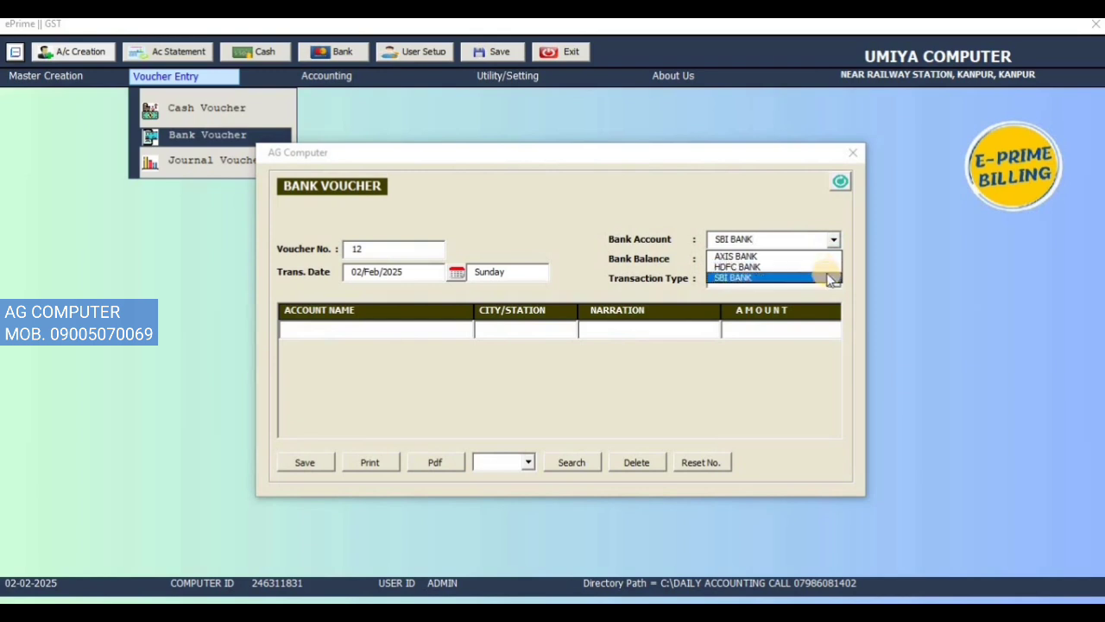
pyautogui.click(828, 256)
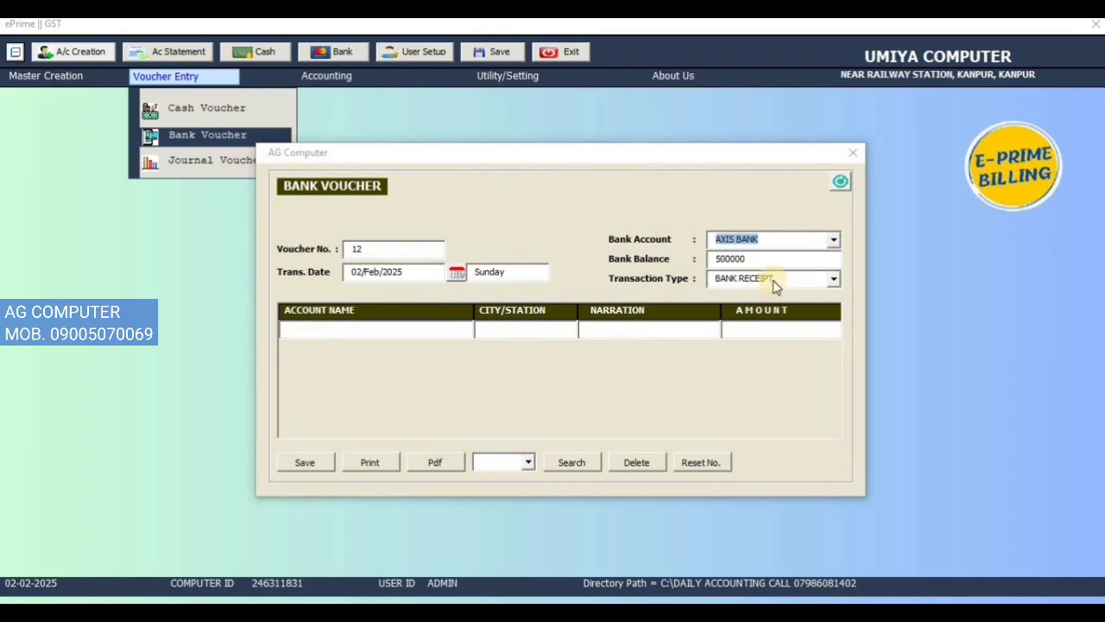
# Step: Fill the bank voucher's first line with the customer's account from KANPUR, narration RTGS and amount 400000
pyautogui.click(380, 334)
pyautogui.press('Down')
pyautogui.press('Return')
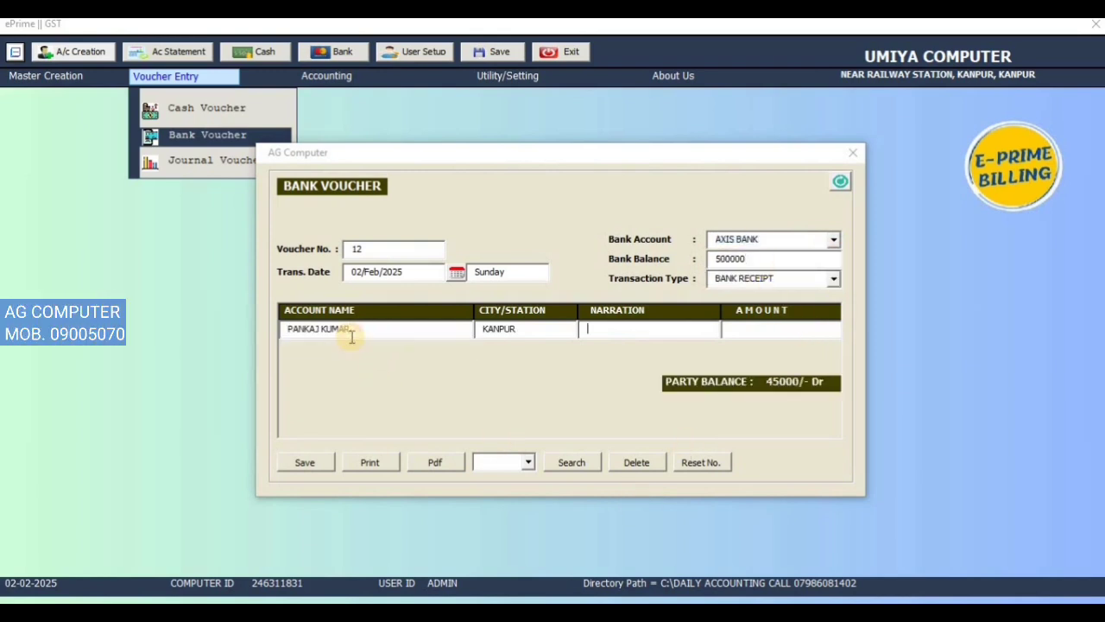
pyautogui.press('Down')
pyautogui.press('Return')
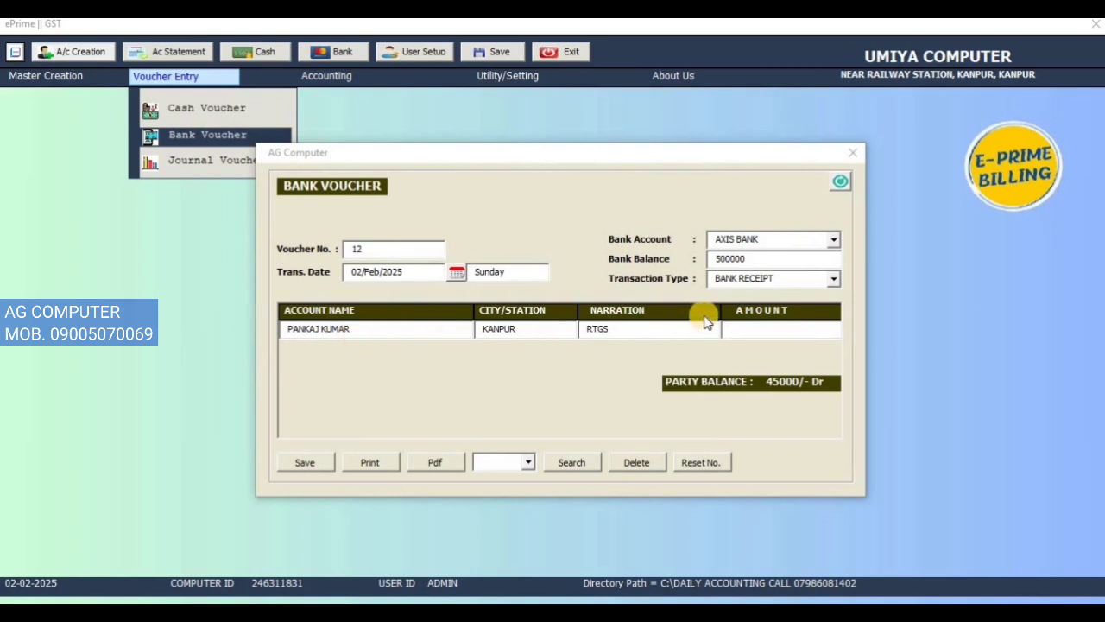
pyautogui.write('400000')
# Step: Set the voucher's transaction type to BANK PAYMENT, save the voucher and close its form
pyautogui.click(734, 278)
pyautogui.click(743, 304)
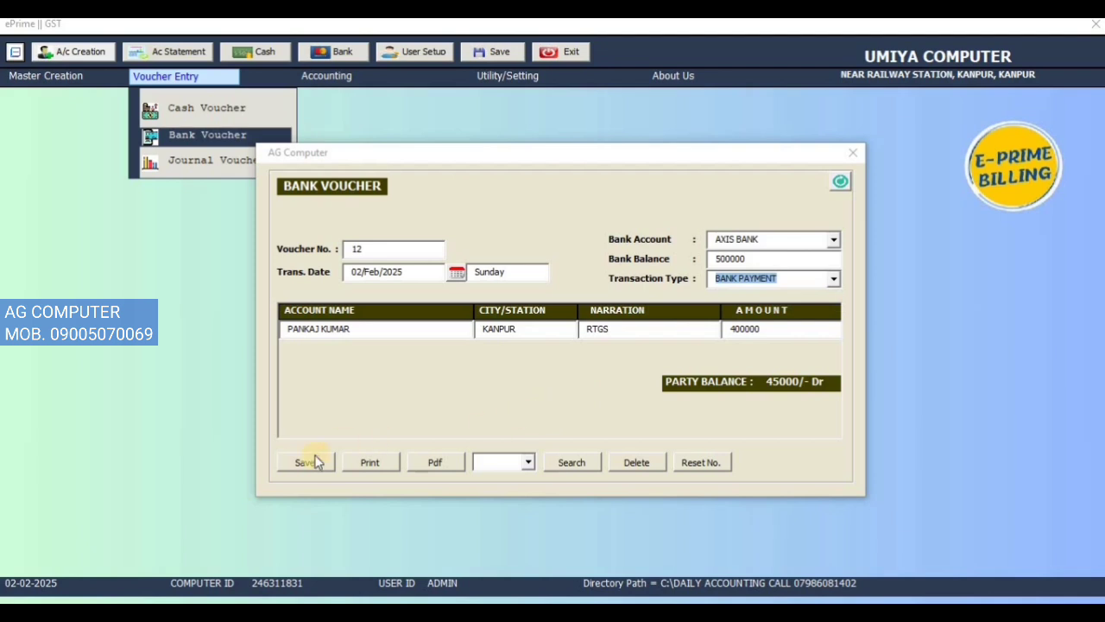
pyautogui.click(314, 462)
pyautogui.click(571, 369)
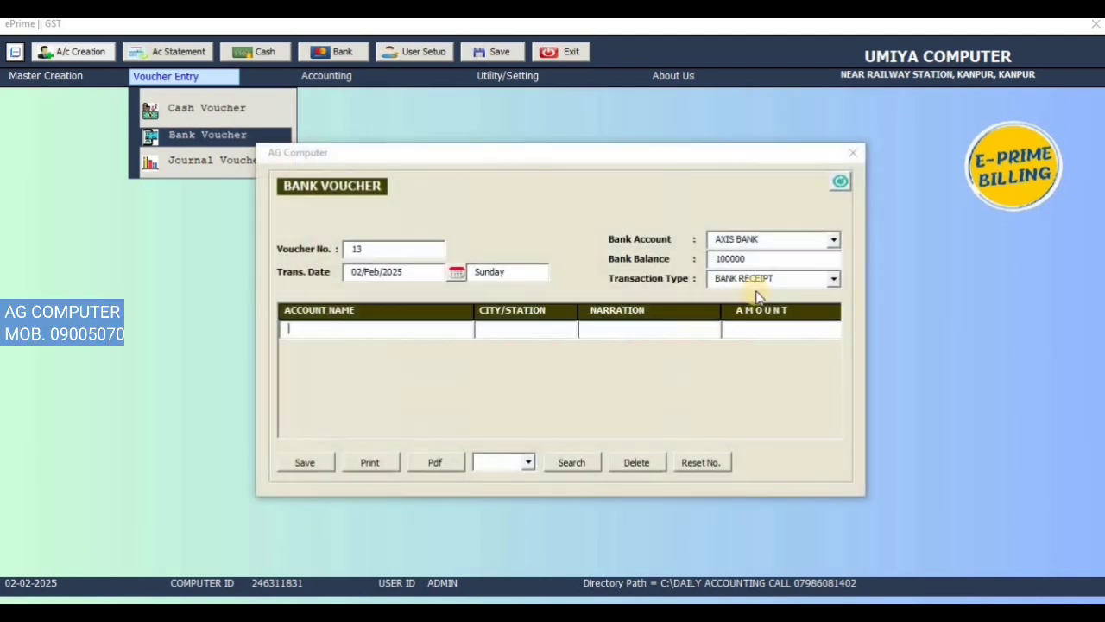
pyautogui.click(853, 152)
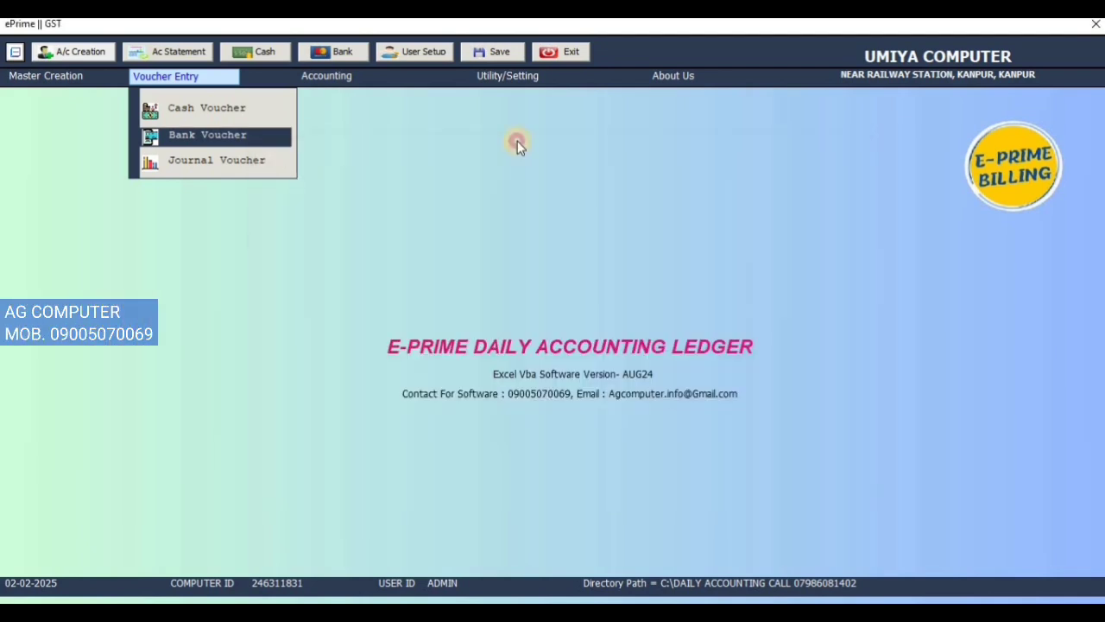
# Step: Show the account statement of AXIS BANK with the BANK AC filter and check its opening balance and RTGS entries
pyautogui.click(333, 82)
pyautogui.click(347, 101)
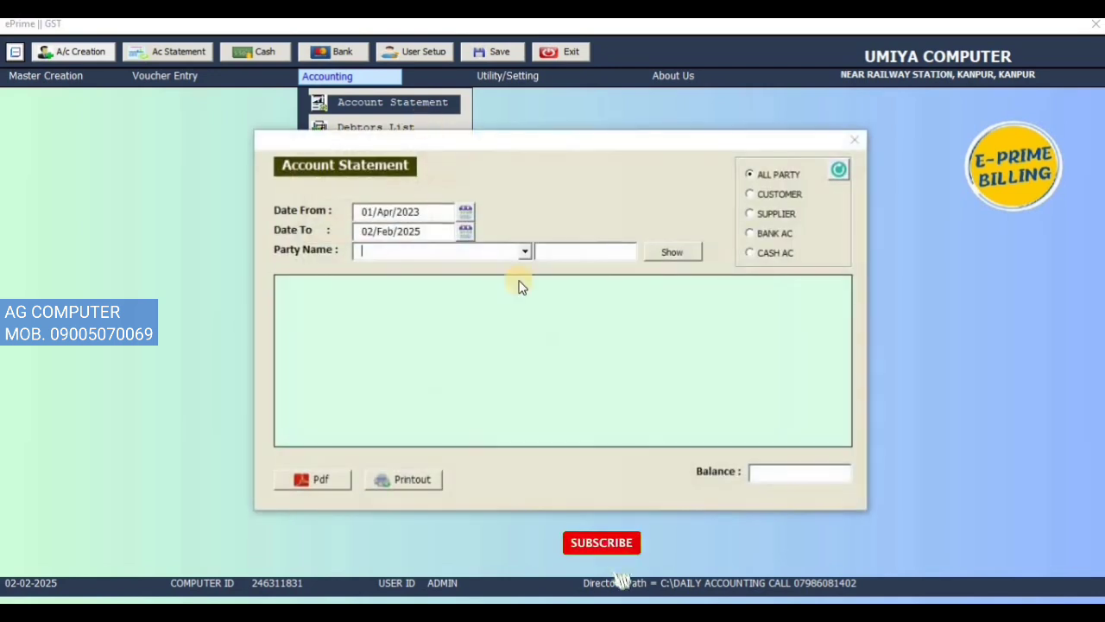
pyautogui.click(773, 234)
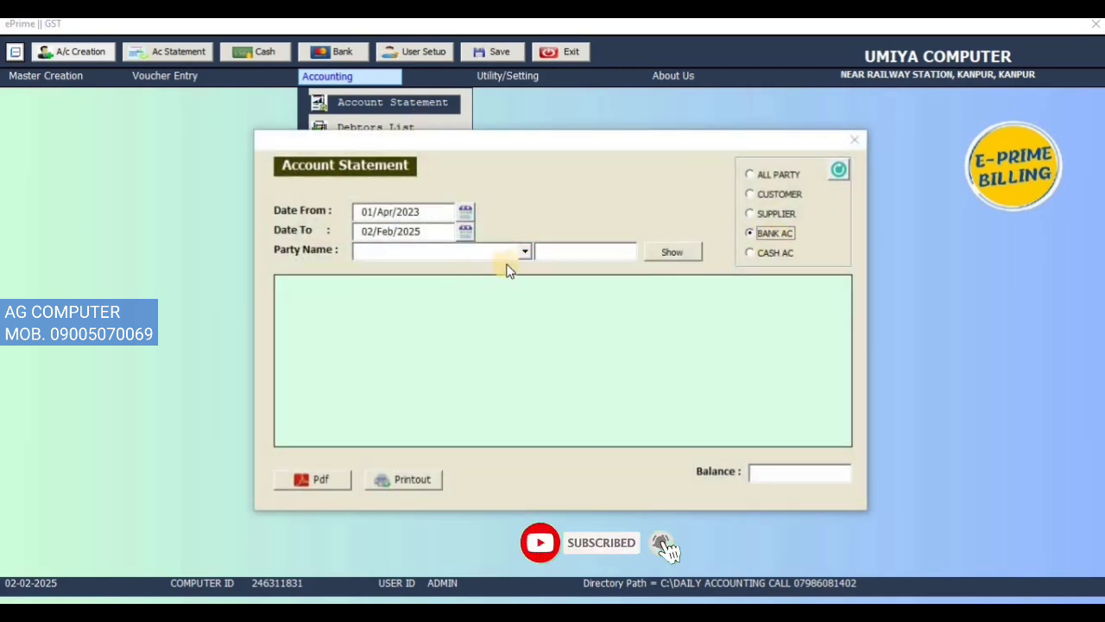
pyautogui.click(525, 252)
pyautogui.click(526, 281)
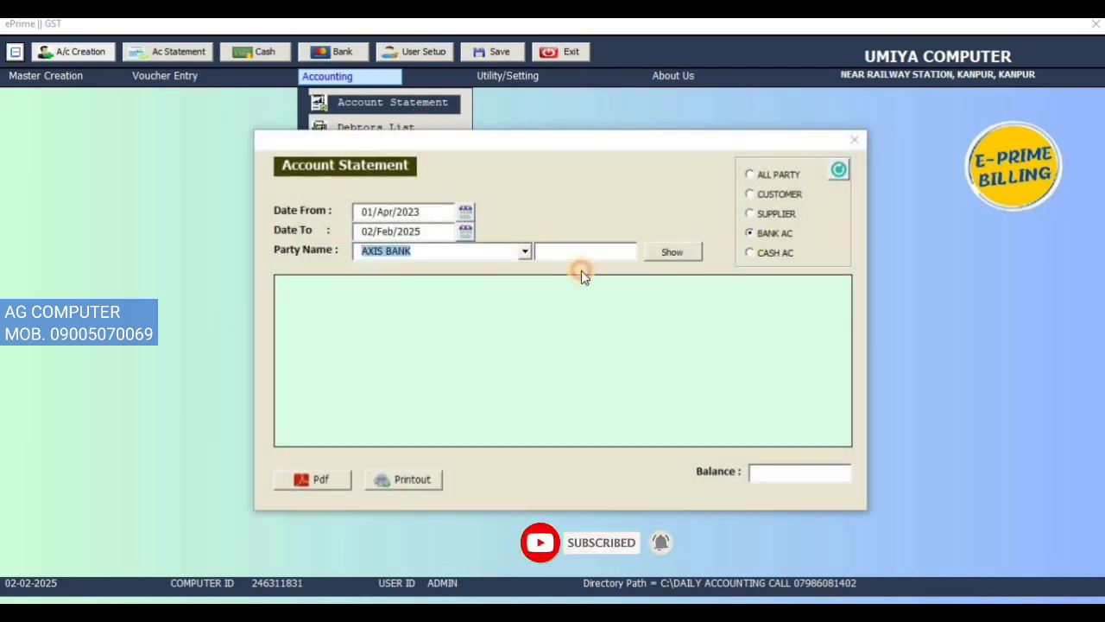
pyautogui.click(671, 251)
pyautogui.click(591, 291)
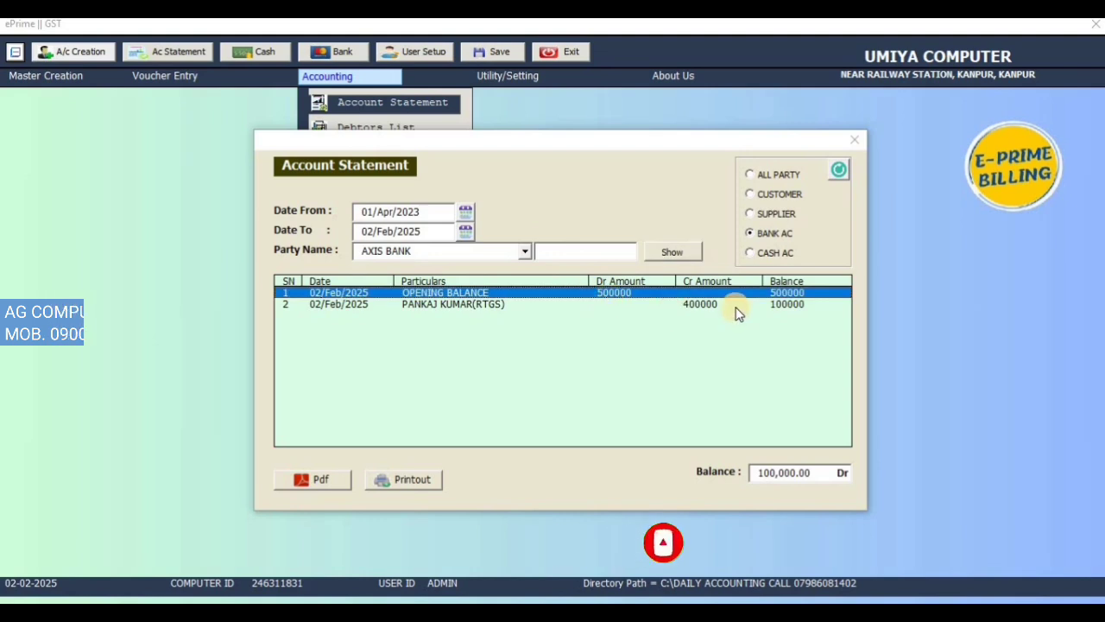
pyautogui.click(736, 309)
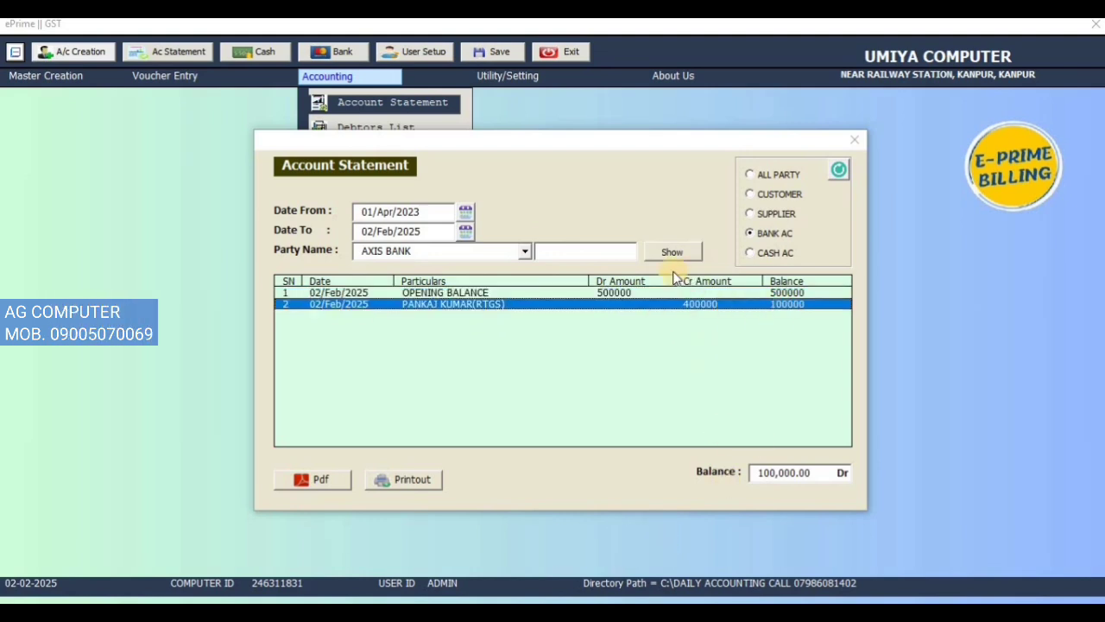
pyautogui.click(865, 144)
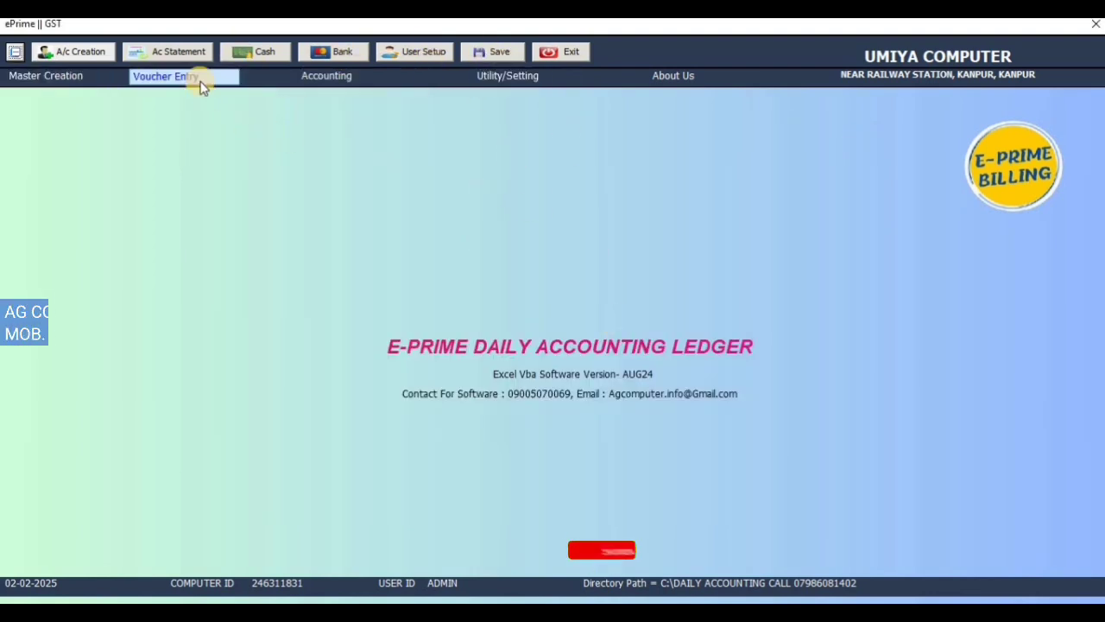
# Step: Bring up the available accounting reports
pyautogui.click(329, 79)
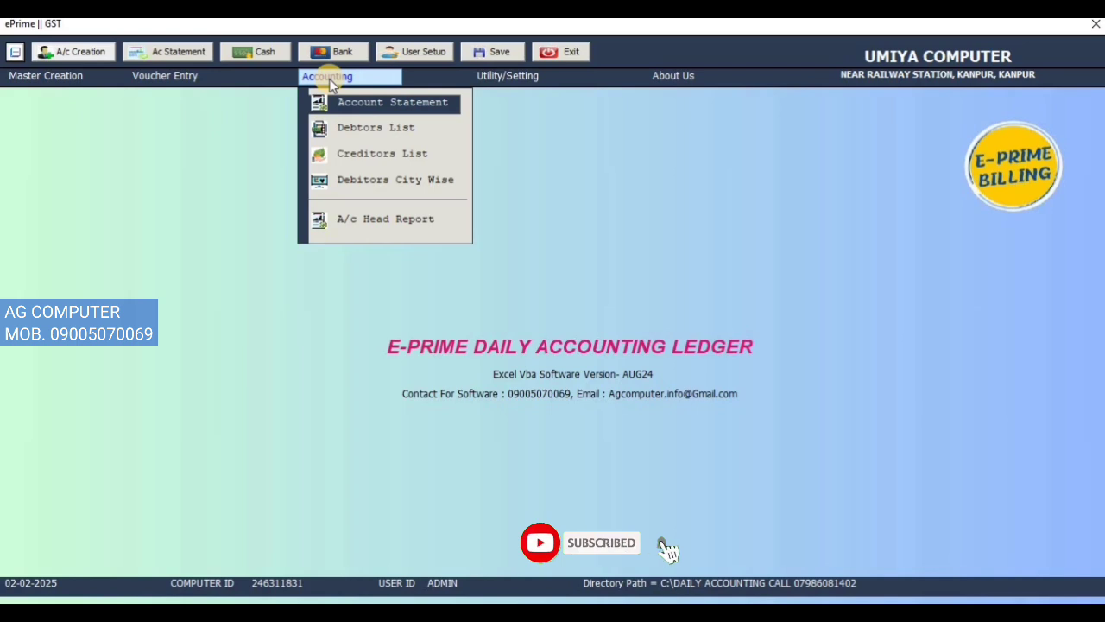